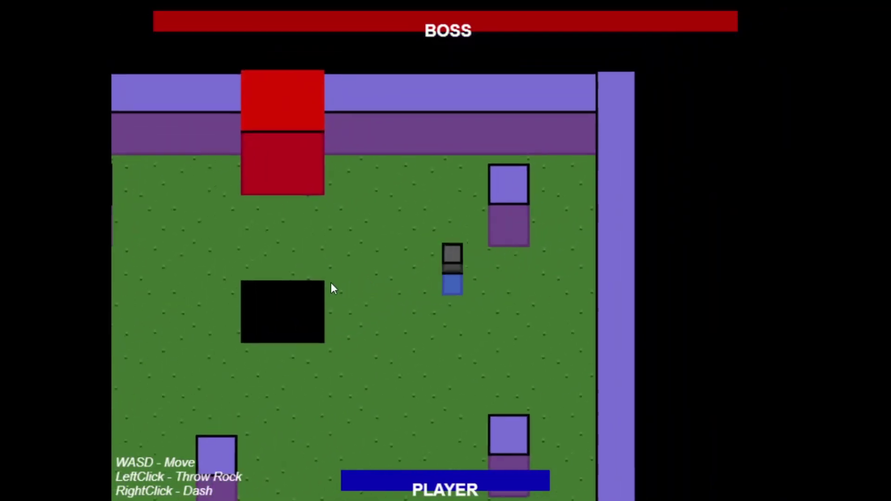
key("s")
key("a")
left_click(303, 198)
key("w")
key("a")
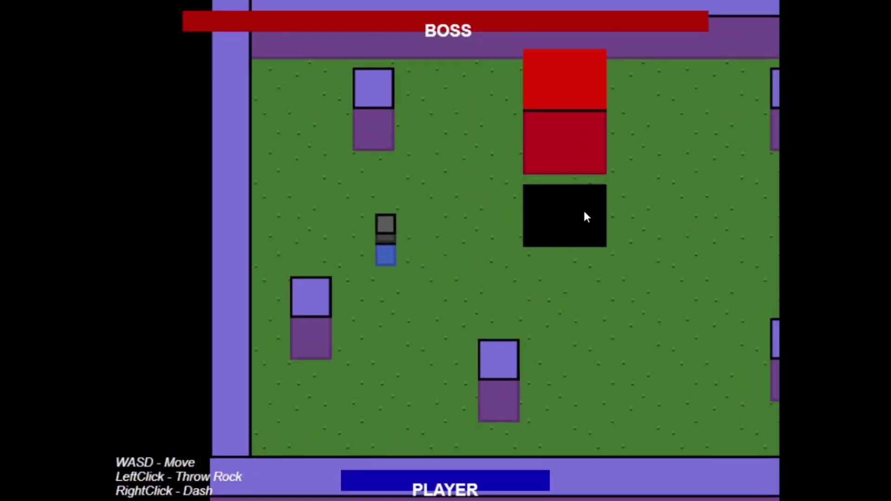
key("d")
key("w")
left_click(381, 347)
key("s")
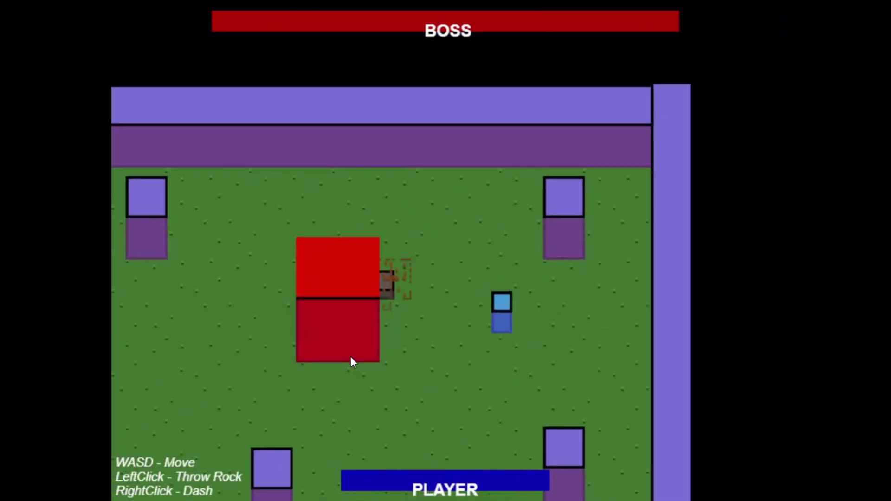
key("a")
key("w")
key("s")
key("d")
key("w")
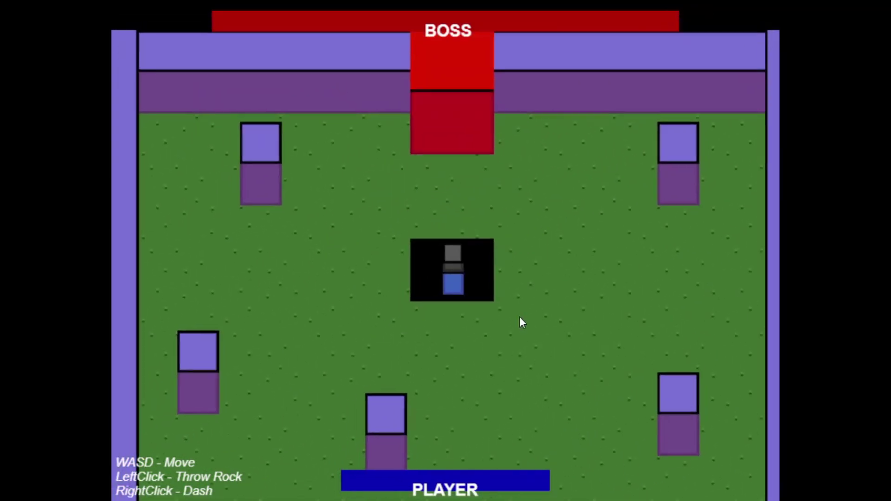
key("s")
key("a")
key("w")
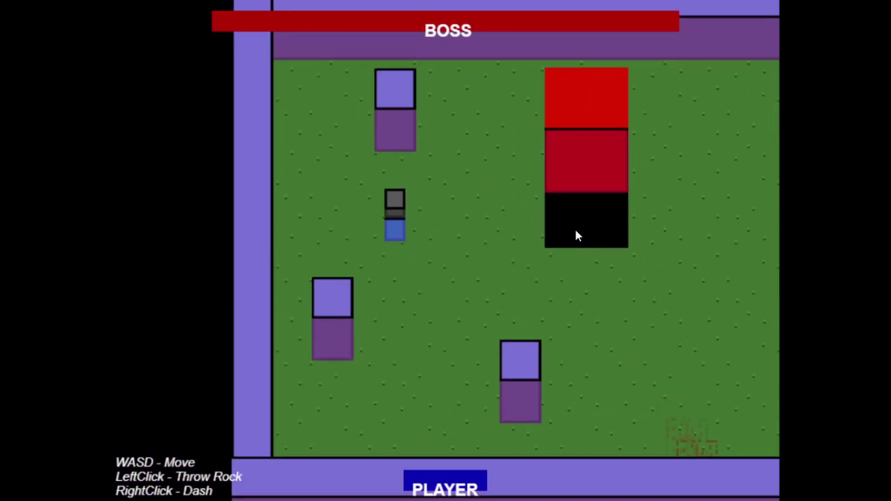
key("d")
right_click(708, 260)
key("s")
key("a")
right_click(240, 297)
left_click(494, 178)
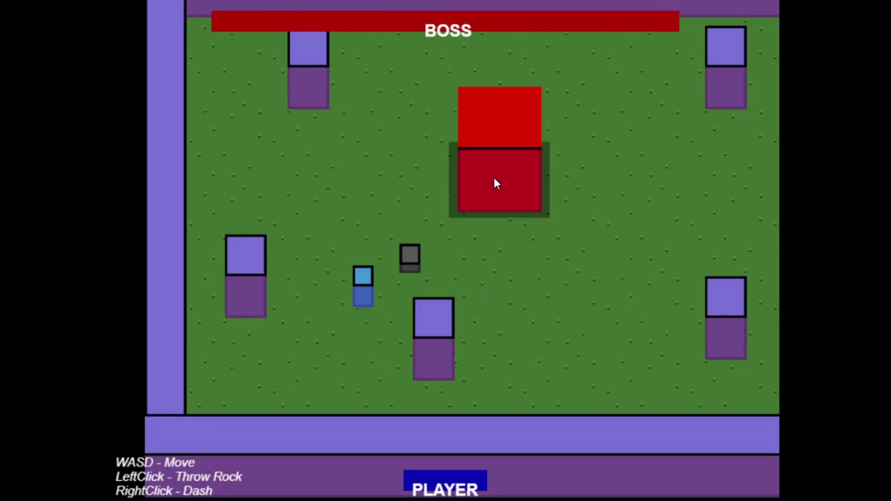
key("d")
key("w")
key("s")
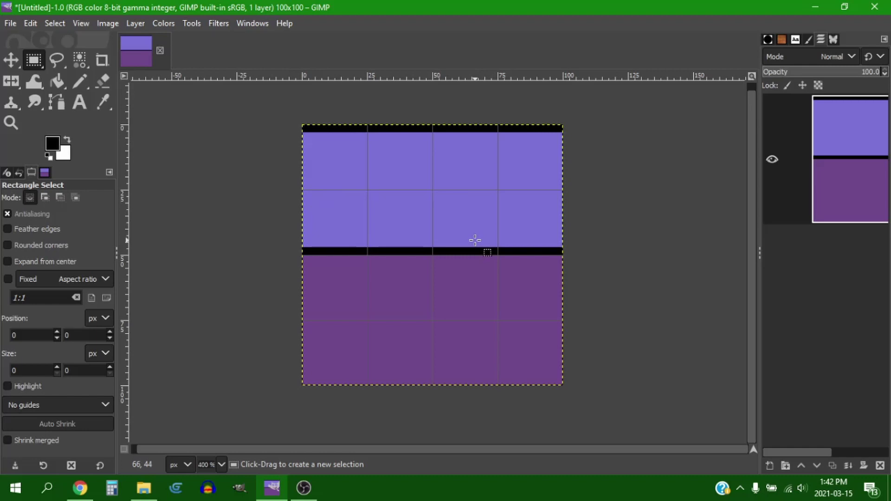
In GIMP, create a new image 50 px wide and 50 px high
scroll(475, 240, "down", 1, "ctrl")
left_click(10, 23)
left_click(26, 37)
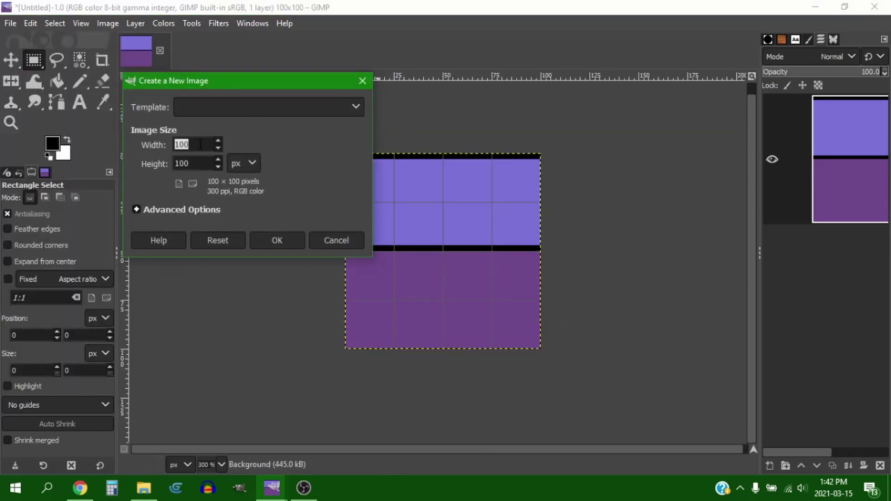
type("50")
key("Tab")
type("50")
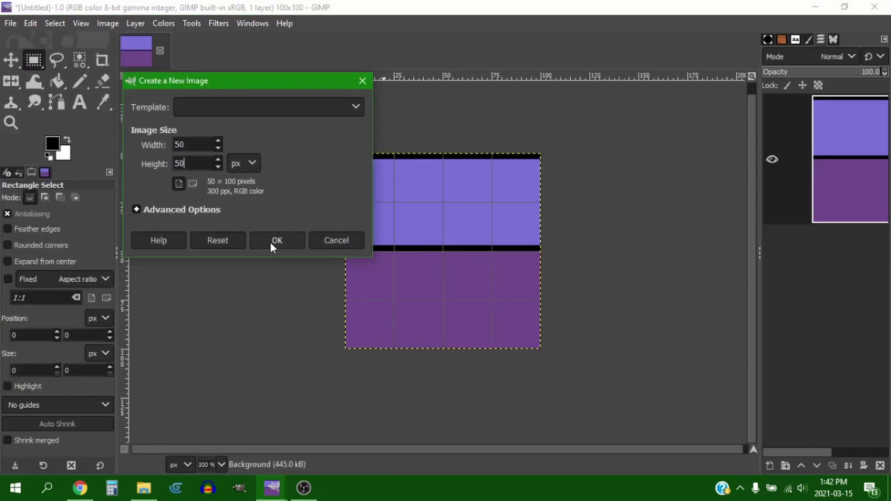
left_click(277, 240)
Sample the light purple from the wall image and fill the new 50 × 50 px image with it using Bucket Fill
key("shift+b")
left_click(138, 49)
left_click(391, 219, "ctrl")
left_click(175, 49)
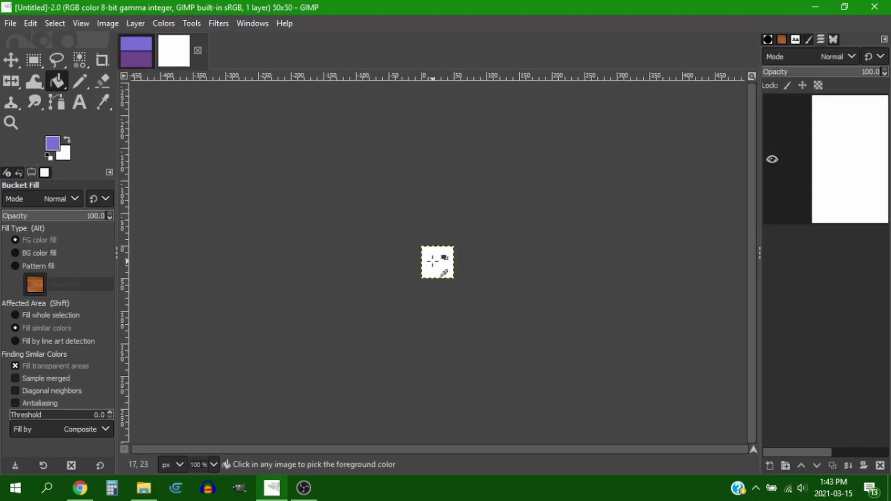
left_click(432, 261, "ctrl")
scroll(432, 261, "up", 4, "ctrl")
left_click(143, 52)
left_click(391, 209, "ctrl")
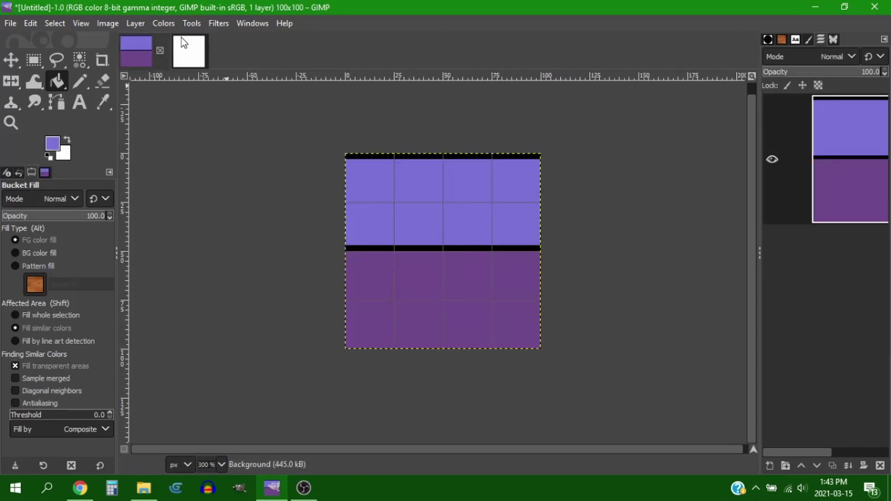
left_click(177, 46)
left_click(394, 274)
Choose the Pencil tool with the default black foreground colour for outlining the light purple square
scroll(424, 265, "up", 1, "ctrl")
left_click(77, 85)
left_click(49, 156)
scroll(377, 343, "up", 4, "ctrl")
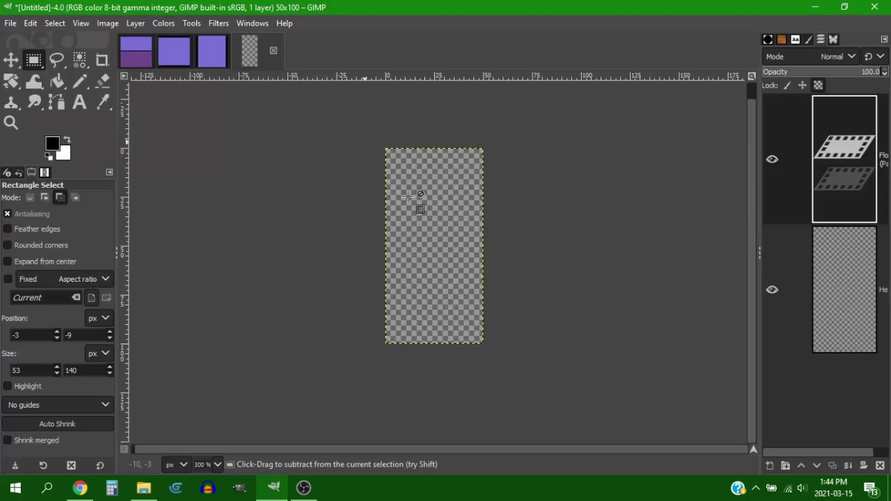
Paste the copied wall artwork into the transparent 50 × 100 px image and anchor it
key("ctrl+v")
scroll(418, 205, "up", 3, "ctrl")
left_click(655, 213)
scroll(602, 240, "down", 2, "ctrl")
middle_click_drag(601, 240, 570, 264)
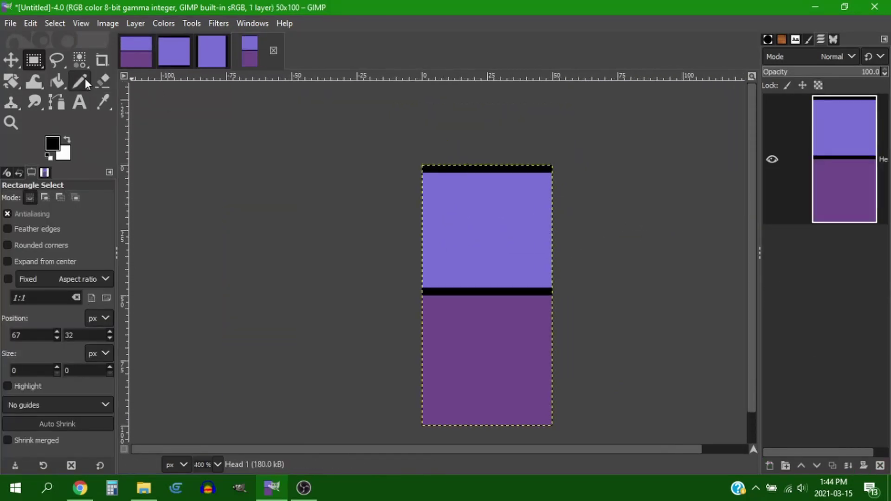
Draw a straight black 3 px Pencil line along the right edge of the upper light purple block
left_click(80, 82)
scroll(530, 251, "up", 1, "ctrl")
scroll(555, 304, "up", 3, "ctrl")
left_click(549, 320)
scroll(548, 278, "up", 6)
left_click(550, 98, "shift")
Draw a matching straight black 3 px Pencil line along the left edge of the upper light purple block
scroll(464, 99, "up", 3, "shift")
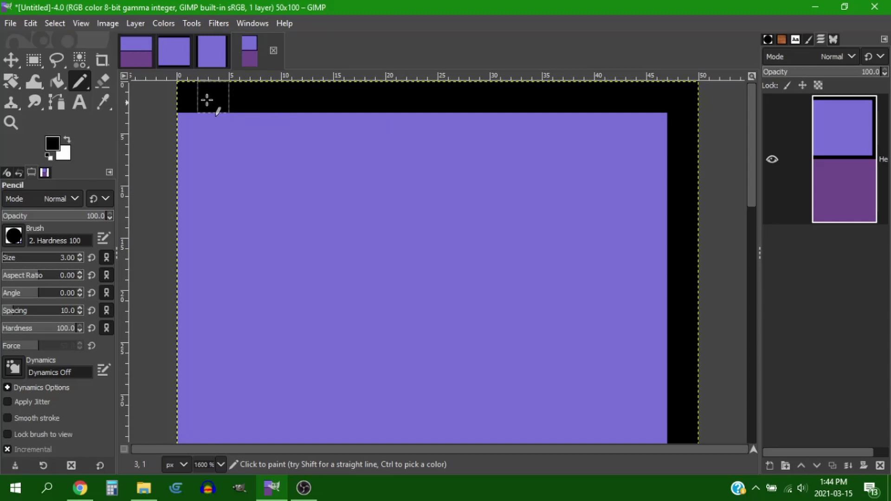
left_click(195, 98)
scroll(207, 160, "down", 2, "ctrl")
left_click(205, 384, "shift")
scroll(332, 313, "down", 4)
scroll(352, 297, "down", 2, "ctrl")
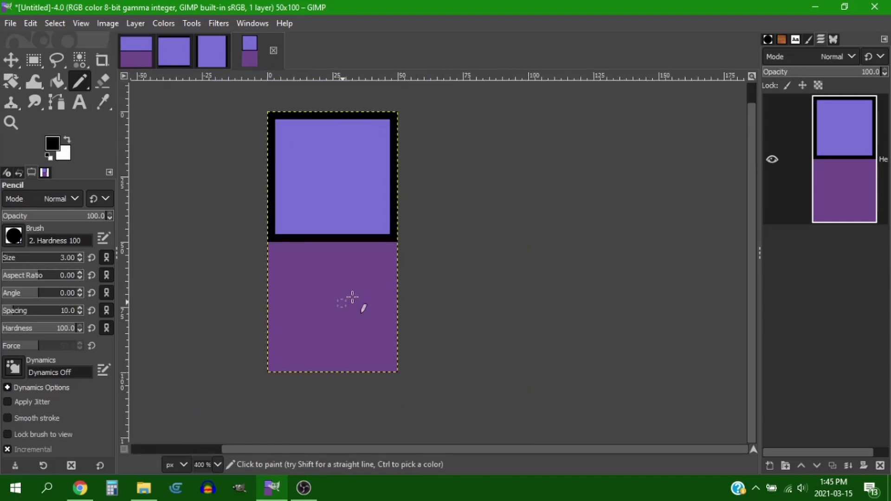
Sample the purple of the block's lower face and set the foreground colour to a darker shade of it
left_click(381, 291, "ctrl")
left_click(51, 143)
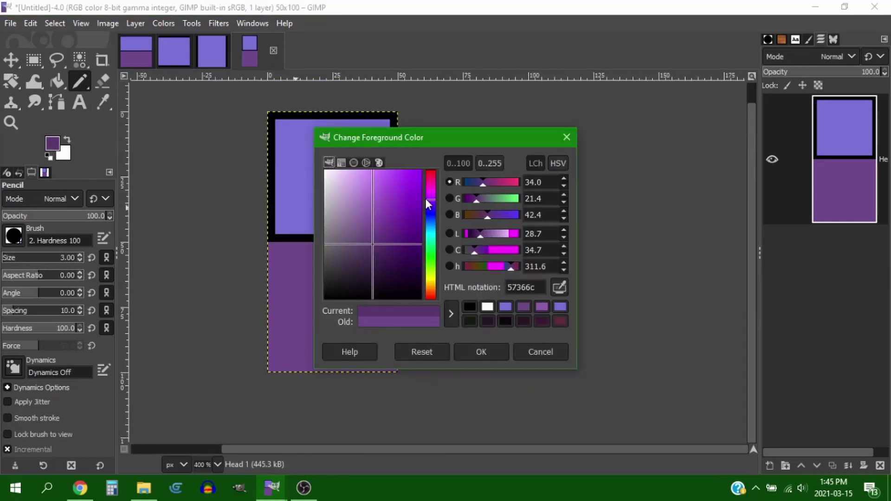
left_click(467, 351)
Draw a straight 3 px line in the darker purple down the right edge of the lower face
scroll(399, 252, "up", 4, "ctrl")
left_click(375, 224)
scroll(375, 227, "down", 6)
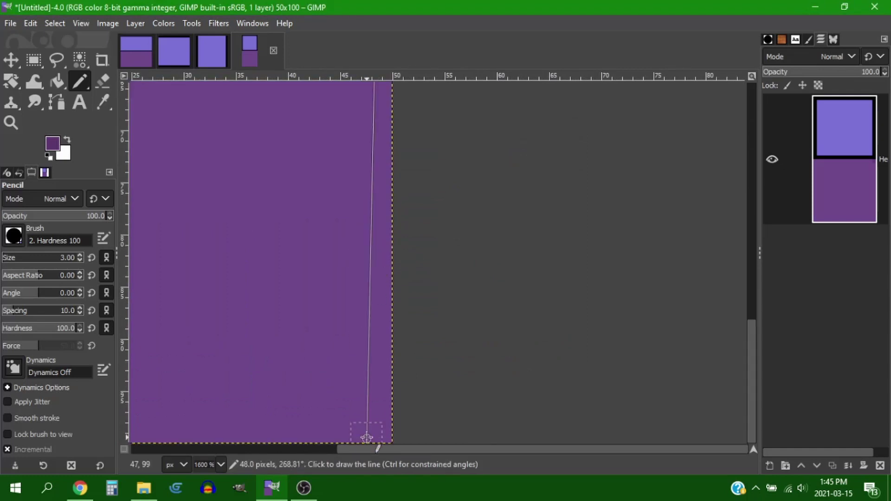
left_click(376, 424, "shift")
scroll(376, 425, "up", 4, "shift")
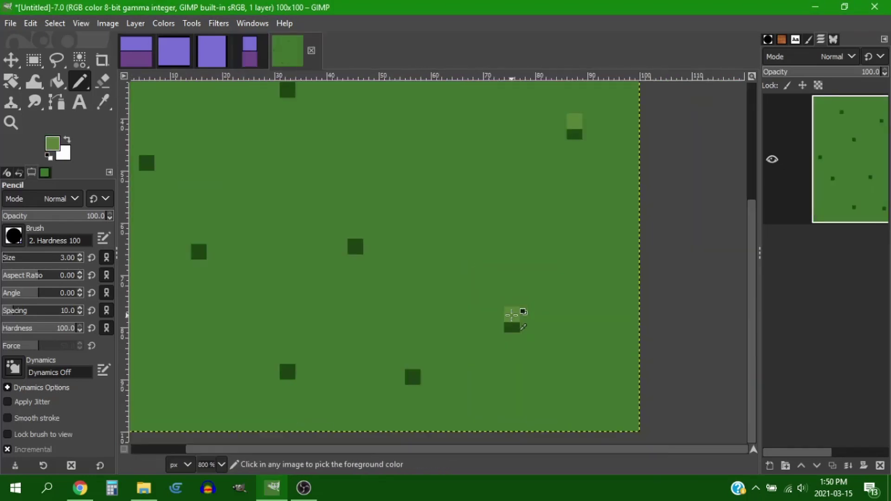
Stamp a light green 3 px highlight on the upper side of the remaining dark green specks on the 100 × 100 px grass tile
scroll(513, 312, "up", 2, "ctrl")
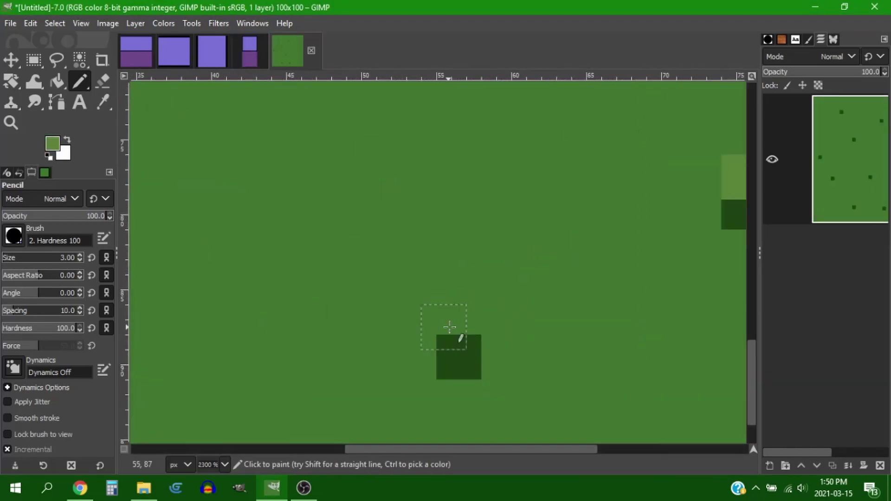
left_click(415, 292)
scroll(501, 185, "up", 5)
scroll(562, 177, "down", 1, "shift")
left_click(550, 181)
scroll(464, 204, "up", 4, "shift")
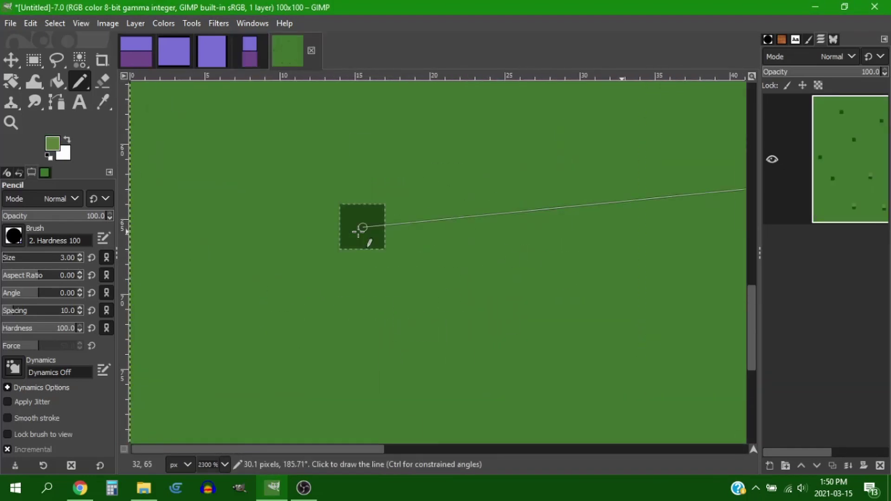
left_click(363, 197)
scroll(364, 207, "down", 3, "ctrl")
scroll(310, 134, "up", 4, "ctrl")
left_click(363, 262)
scroll(510, 250, "down", 3, "ctrl")
scroll(559, 206, "up", 3, "ctrl")
left_click(502, 246)
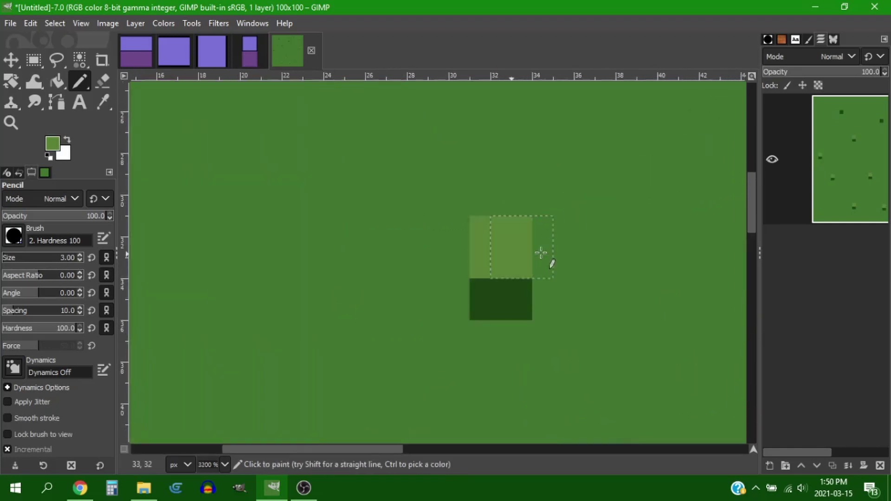
scroll(541, 252, "down", 3, "ctrl")
scroll(547, 183, "up", 3, "ctrl")
left_click(544, 204)
scroll(485, 199, "down", 4, "ctrl")
scroll(484, 278, "up", 3, "ctrl")
scroll(522, 247, "down", 5, "ctrl")
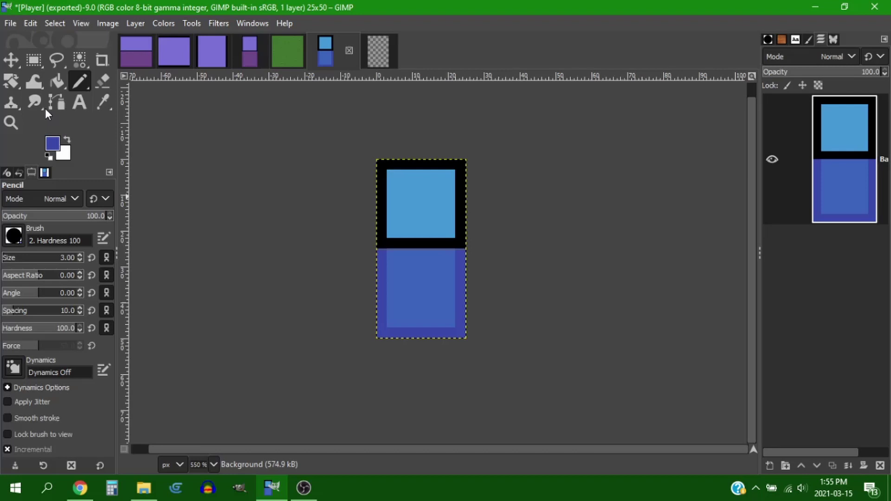
Change the foreground colour from blue to a bright red
left_click(52, 148)
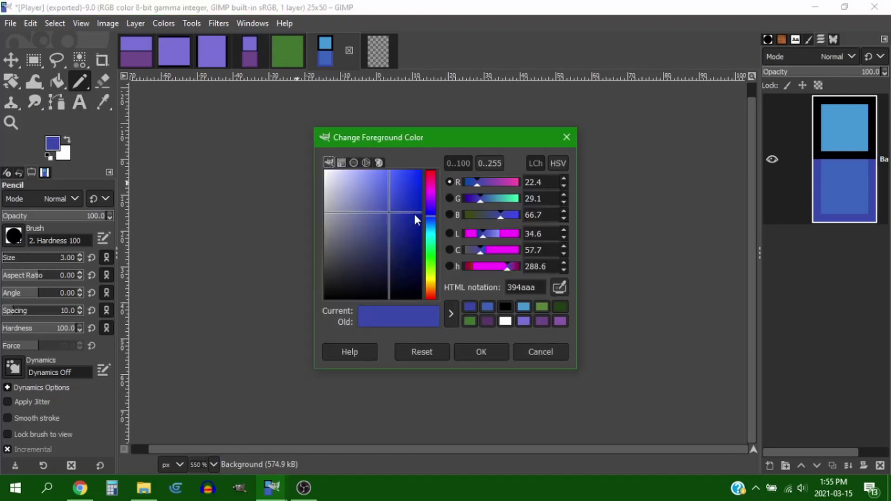
left_click_drag(432, 207, 433, 308)
left_click_drag(389, 230, 403, 189)
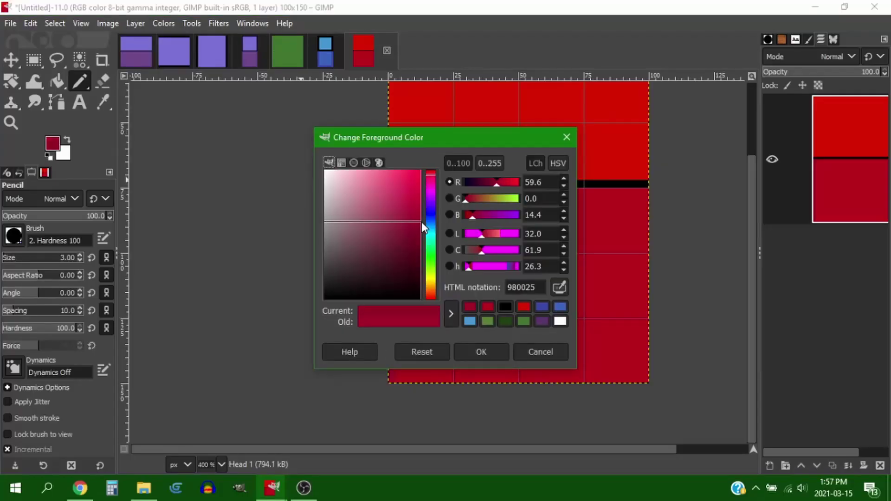
Set the foreground colour to dark red 980025 and draw a straight 3 px line along the lower edge of the red 100 × 150 px sprite
key("Return")
scroll(407, 423, "down", 5)
scroll(464, 399, "right", 5, "shift")
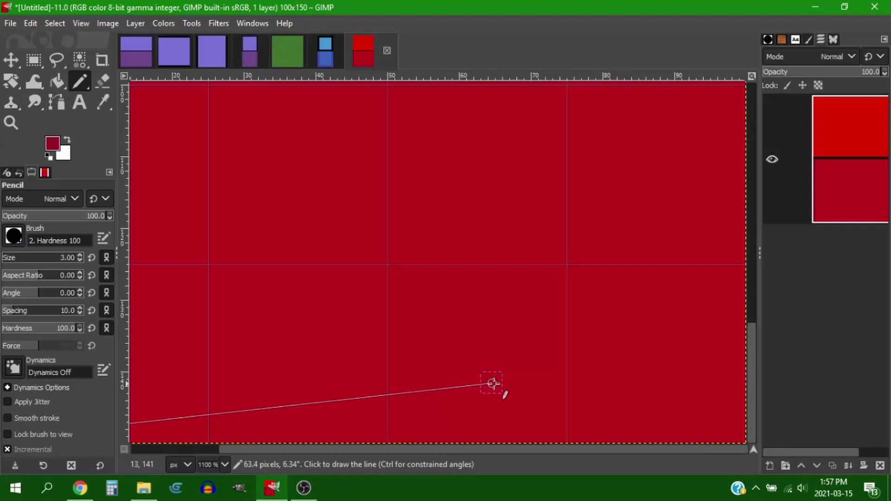
left_click(732, 431, "shift")
scroll(732, 431, "down", 5, "ctrl")
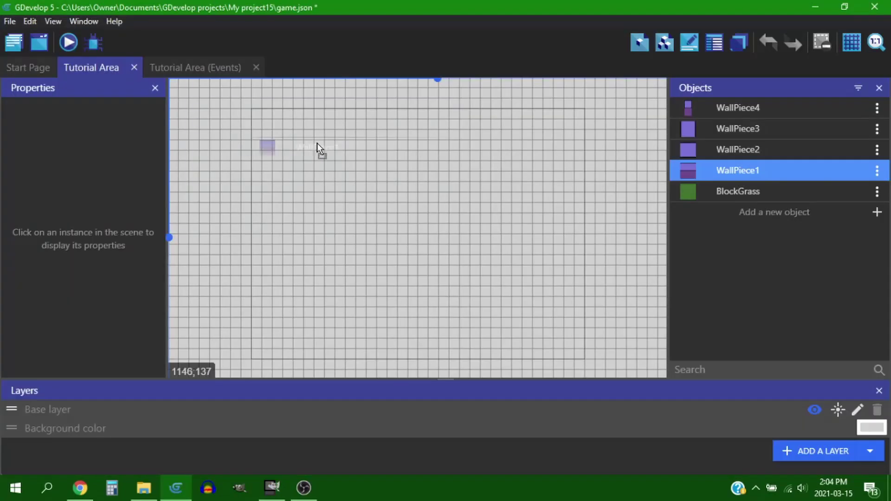
In GDevelop, place WallPiece1 at X 25, Y 0 in the Tutorial Area scene and stretch it to a width of 750
left_click_drag(317, 143, 509, 150)
left_click_drag(549, 129, 577, 132)
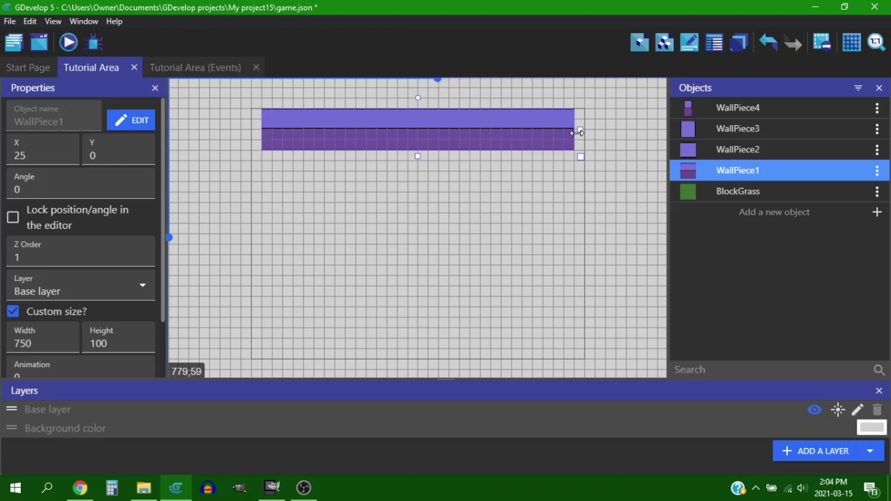
left_click(463, 193)
Place BlockGrass inside the wall frame and stretch it to cover the whole floor of the arena
scroll(569, 223, "down", 1)
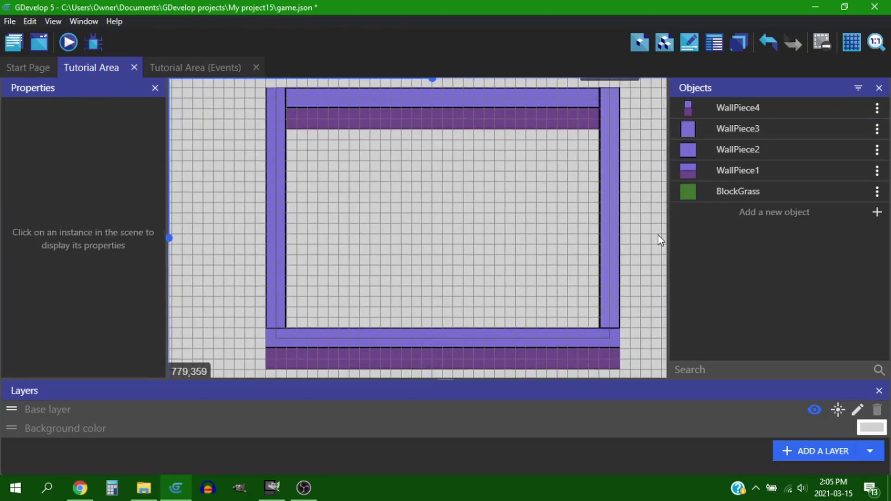
left_click_drag(756, 188, 294, 138)
left_click_drag(328, 171, 603, 332)
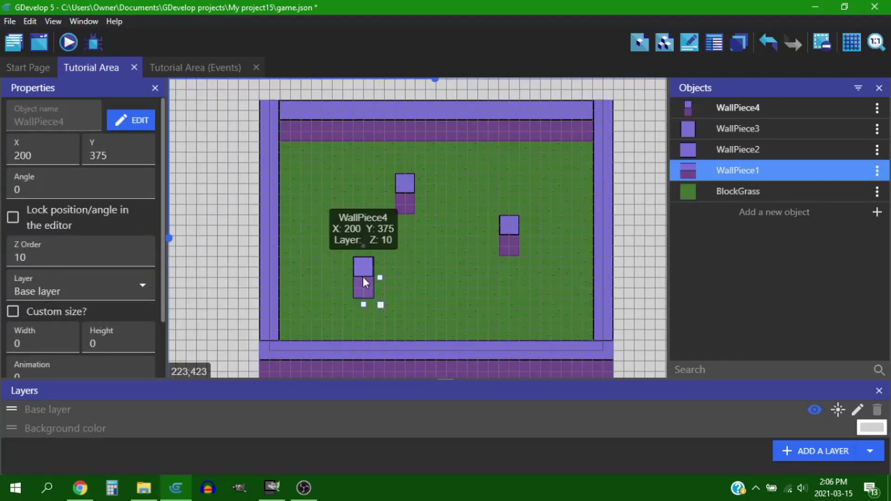
Set the Z order of the WallPiece4 instance at X 200, Y 375 to 20
left_click(64, 255)
key("BackSpace")
type("6")
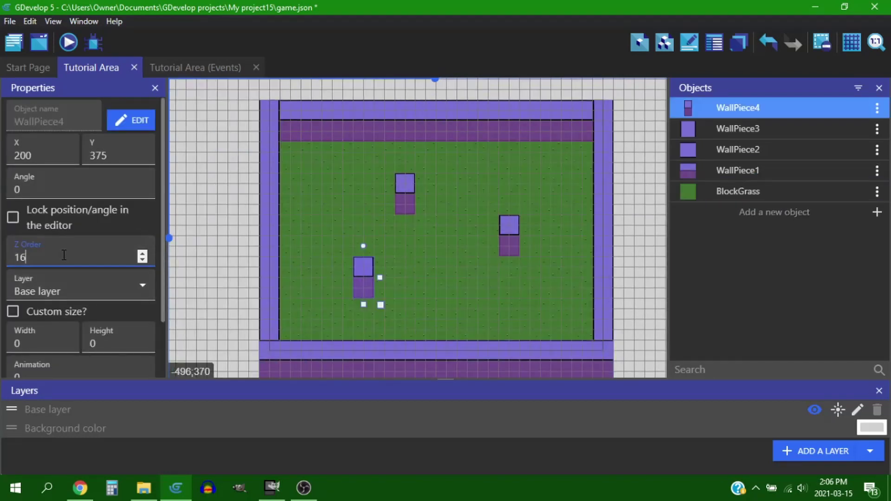
scroll(64, 256, "up", 4)
Delete the other two WallPiece4 instances from the grass area
left_click(407, 201)
key("Delete")
left_click(502, 229)
key("Delete")
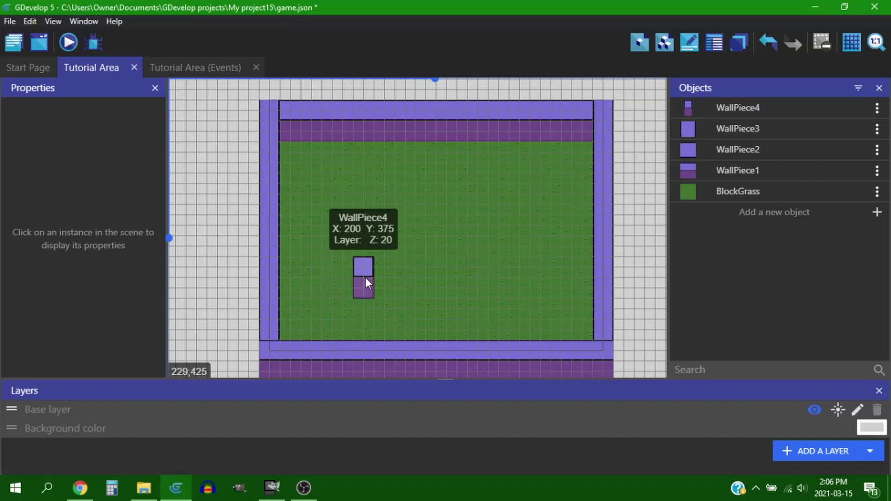
Copy the remaining WallPiece4 and place two duplicates at different spots on the grass
left_click(366, 277)
key("ctrl+c")
key("ctrl+v")
left_click_drag(506, 215, 549, 206)
key("ctrl+v")
left_click_drag(476, 210, 387, 194)
left_click_drag(545, 211, 516, 242)
left_click(645, 263)
scroll(645, 263, "down", 2)
left_click(497, 324)
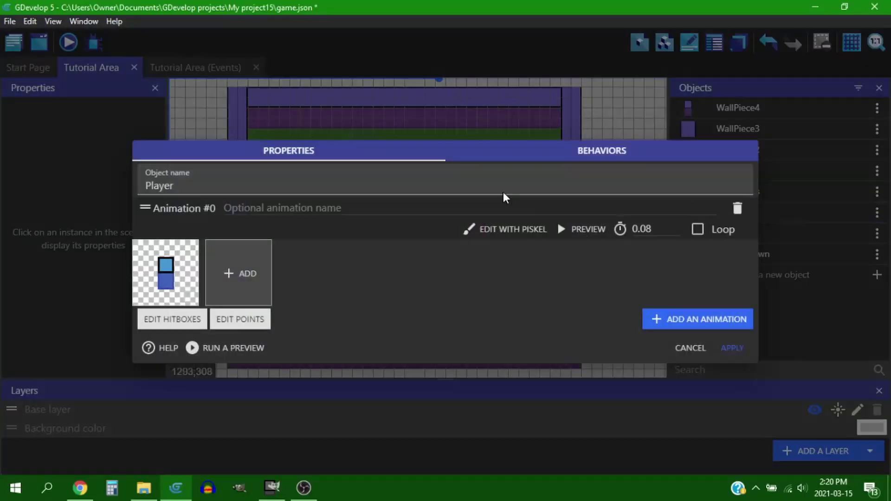
Show the Player object's TopDownMovement behavior settings and apply the object's changes
left_click(469, 60)
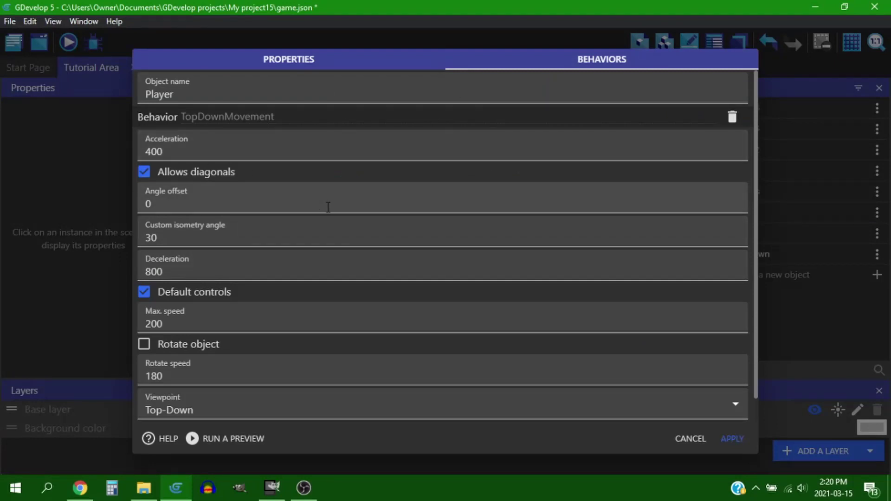
scroll(329, 207, "down", 1)
left_click(732, 438)
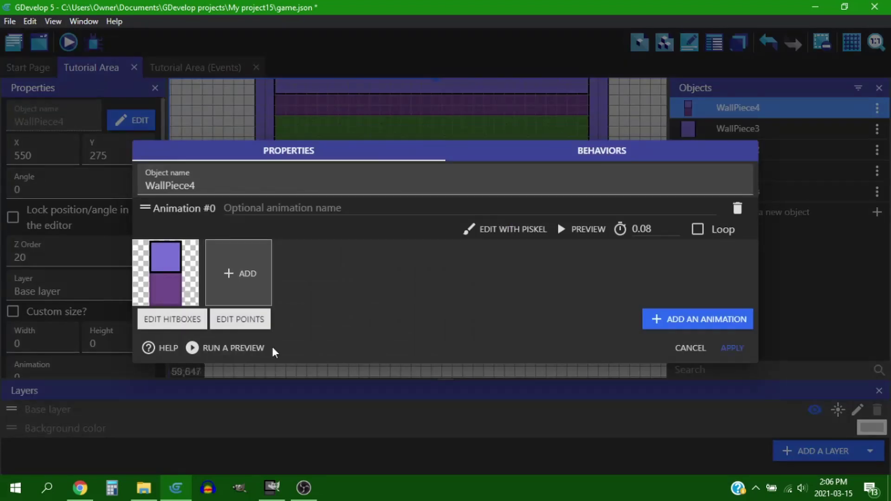
Give WallPiece4 a custom collision mask with a new polygon and place its fourth vertex at X 0, Y 100
left_click(184, 320)
left_click(422, 370)
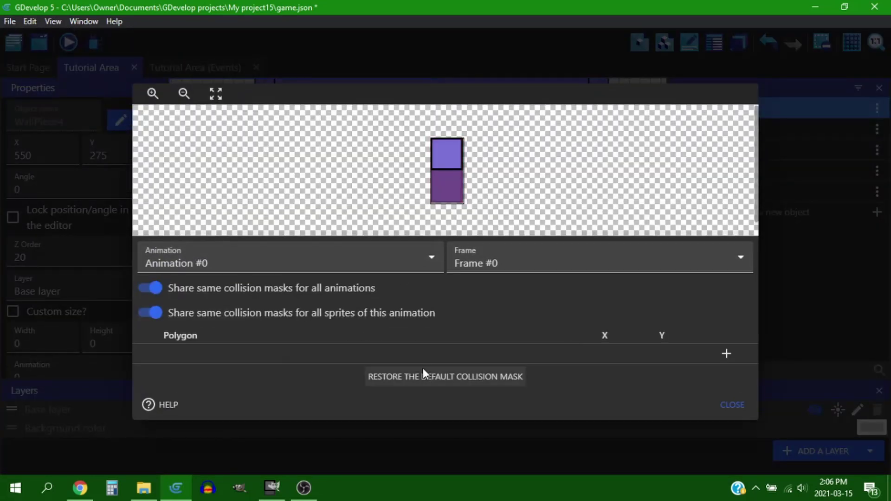
left_click(727, 353)
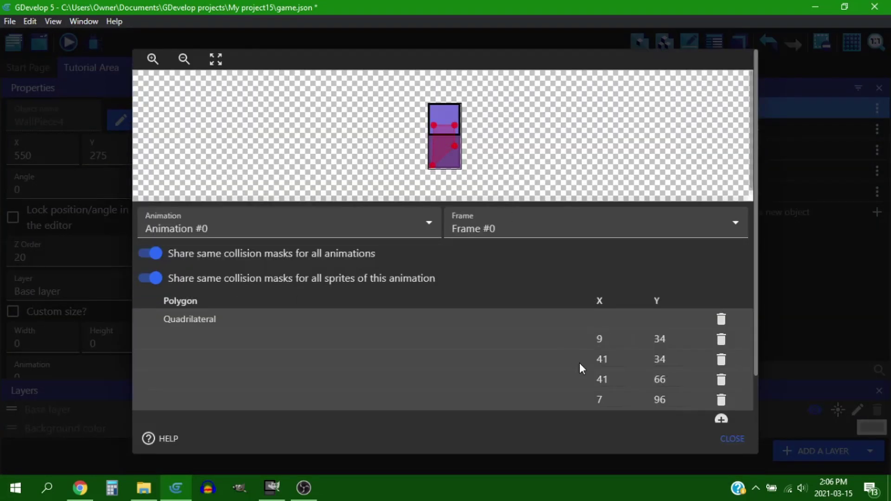
type("0")
left_click(675, 402)
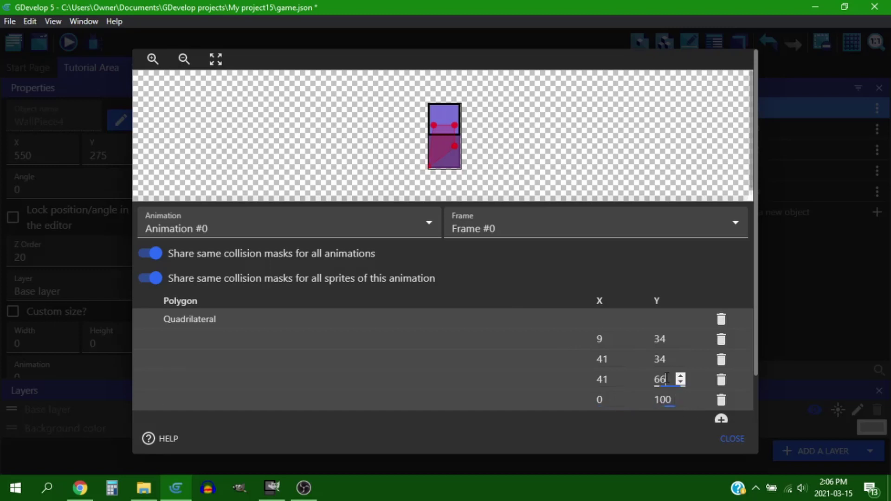
Set the third vertex of the WallPiece4 mask to X 50, Y 100 and the second vertex to X 50, Y 50
key("BackSpace")
key("BackSpace")
type("100")
left_click(616, 379)
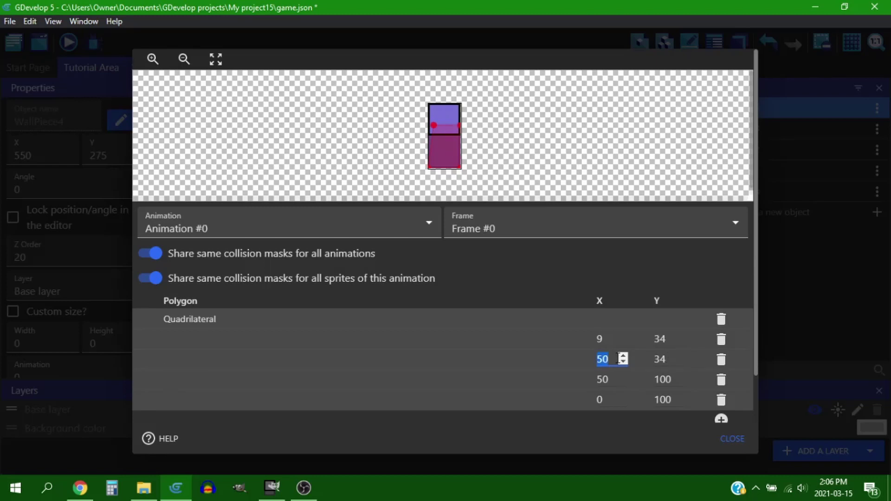
left_click(662, 359)
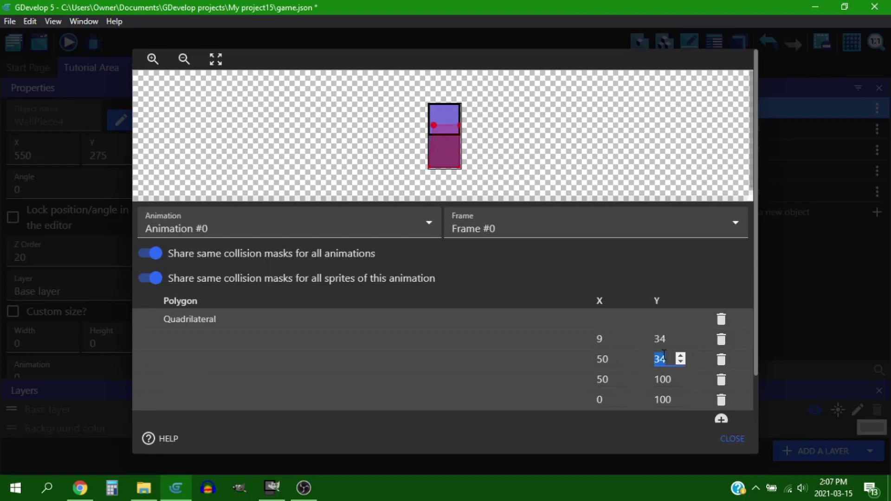
type("50")
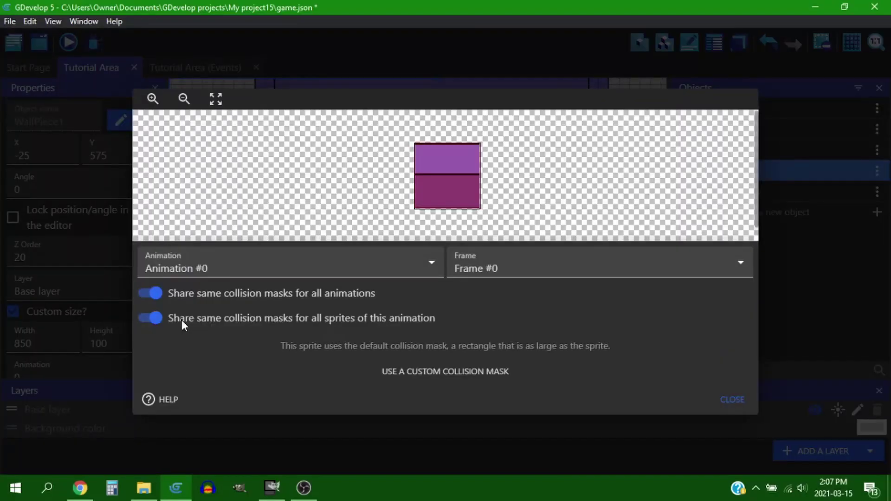
Switch WallPiece1 to a custom collision mask
left_click(412, 369)
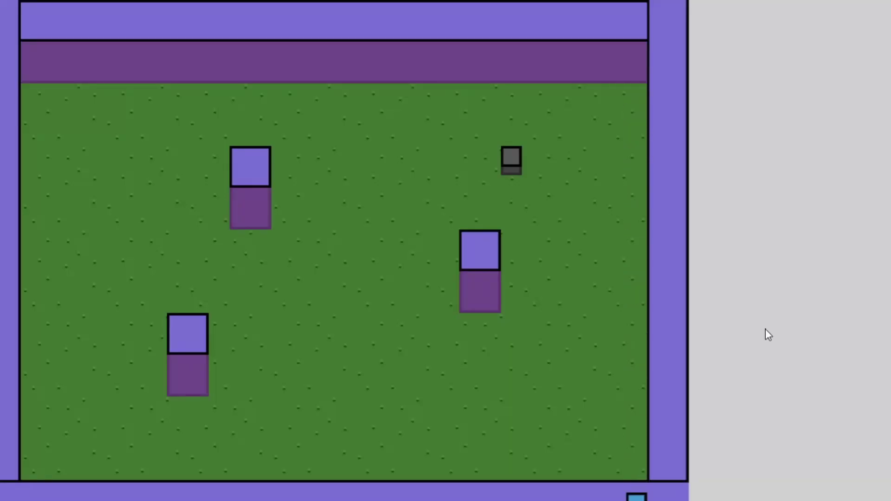
Walk the player around the pillar near the boss in the preview to test wall collisions and layering
key("Up")
key("Left")
key("Up")
key("Left")
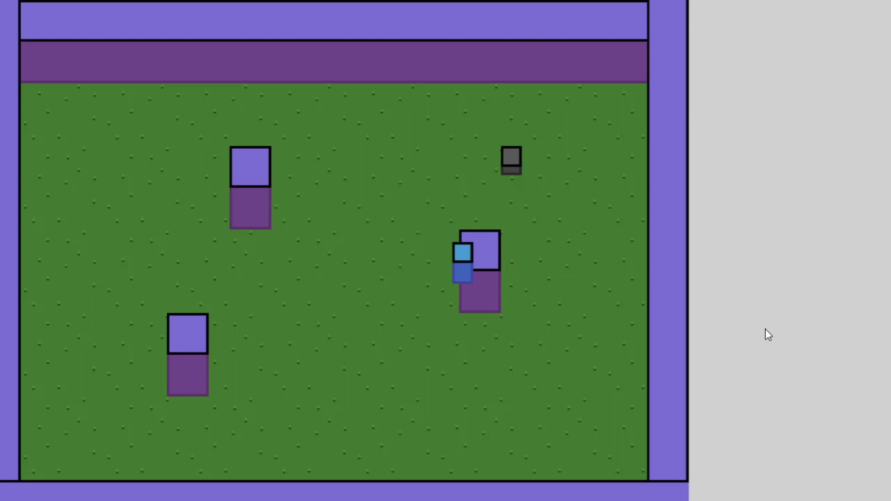
key("Left")
key("Down")
key("Right")
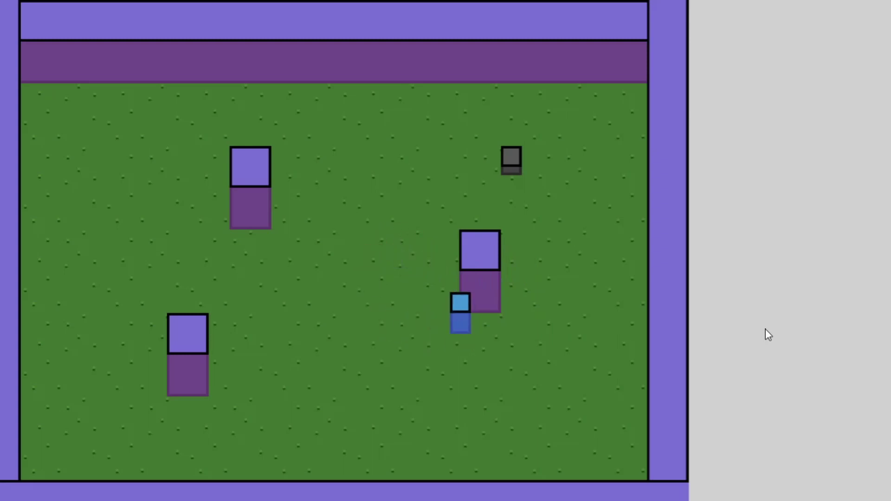
key("Up")
key("Left")
key("Up")
key("Right")
key("Left")
key("Right")
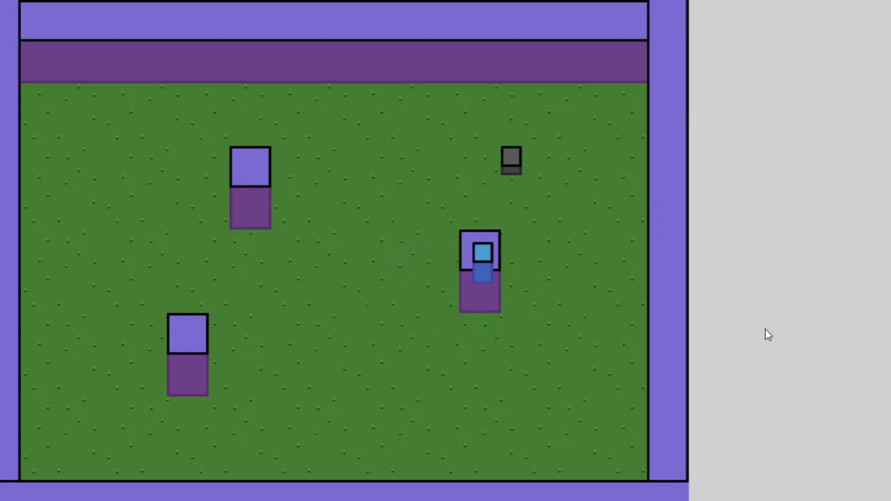
key("Right")
key("Down")
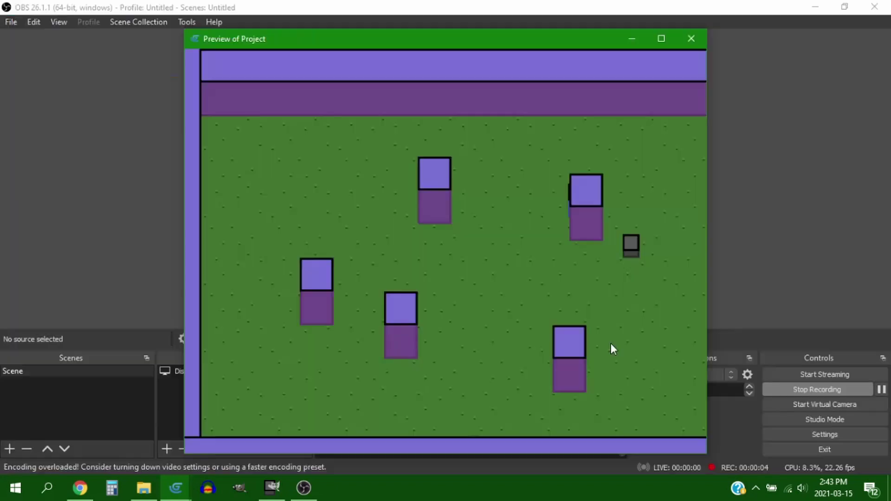
Move the player in front of, behind and between the five pillars in the preview to test the object layering
key("Right")
key("Down")
key("Down")
key("Left")
key("Down")
key("Left")
key("Down")
key("Right")
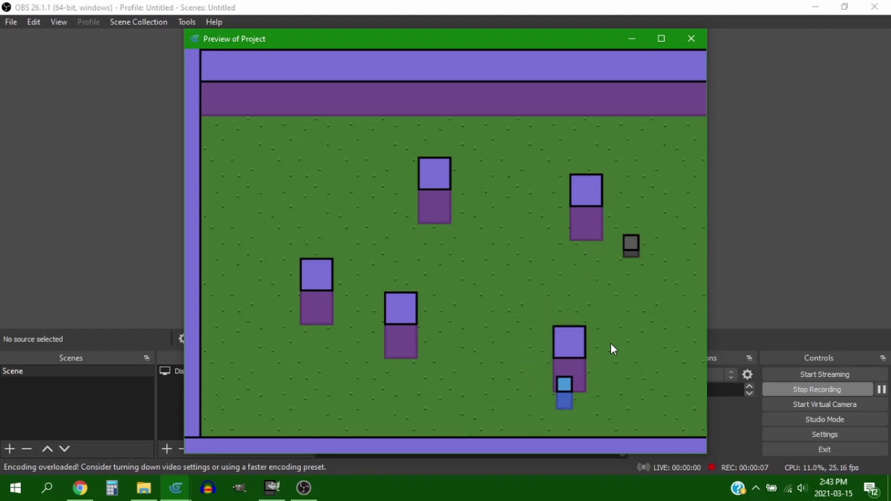
key("Left")
key("Left")
key("Up")
key("Right")
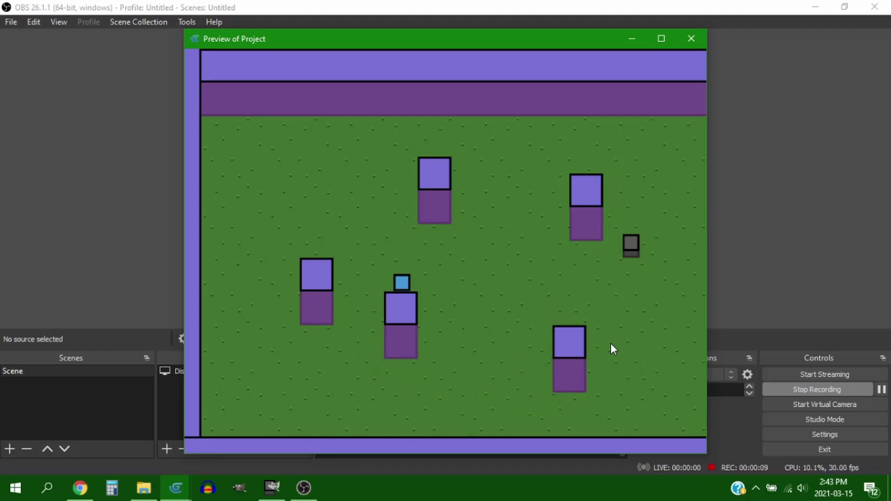
key("Left")
key("Down")
key("Up")
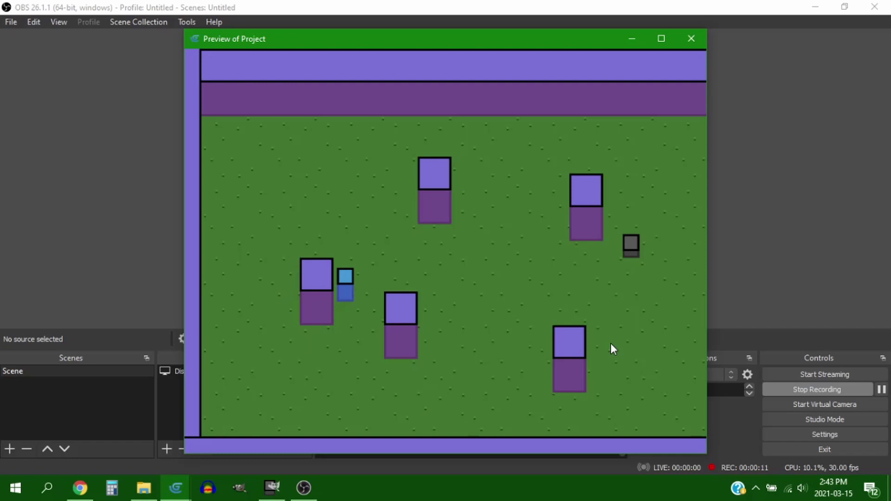
key("Right")
key("Up")
key("Left")
key("Down")
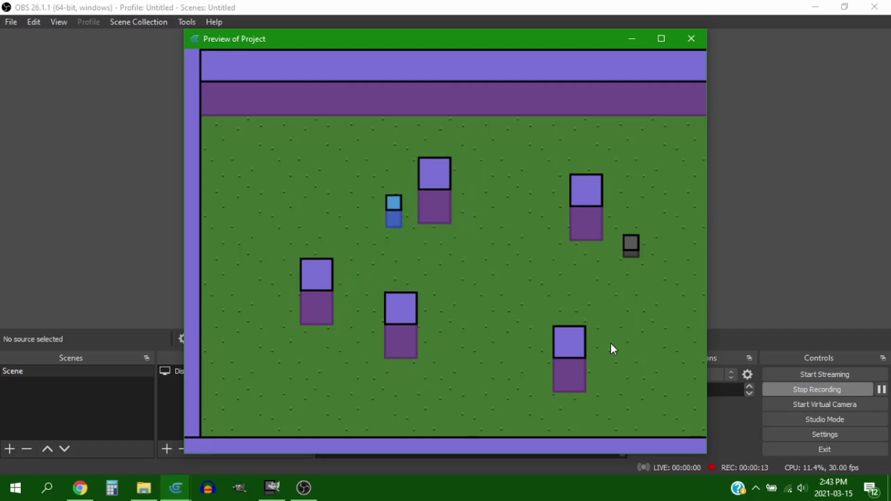
key("Down")
key("Right")
key("Up")
key("Right")
key("Up")
key("Down")
key("Right")
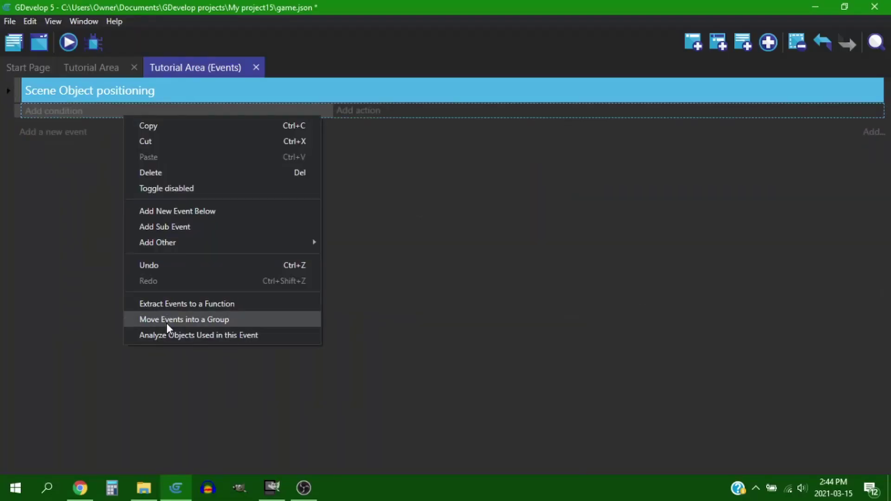
Move the empty event into a new group and name the group "Player Rock Throwing"
left_click(166, 319)
left_click(123, 114)
type("Pla")
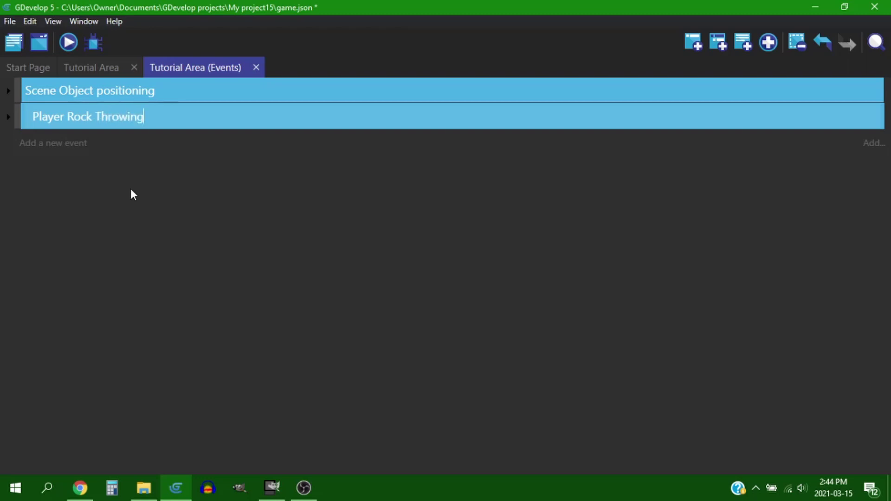
type("yer Rock Throwing")
Expand the Player Rock Throwing group and add three more empty events and a comment inside it
left_click(8, 117)
left_click(704, 44)
left_click(703, 45)
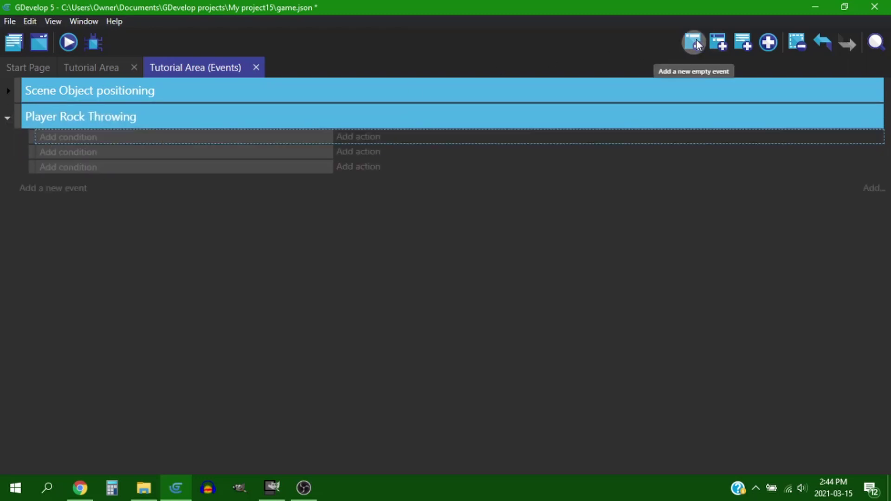
left_click(704, 44)
left_click(754, 43)
left_click(176, 139)
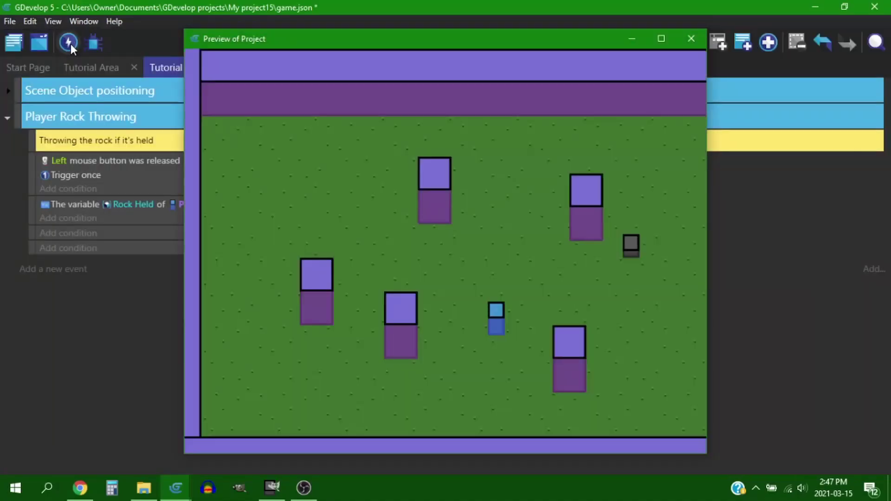
Throw rocks from the player toward many different spots in the preview to test the throwing event
left_click(432, 172)
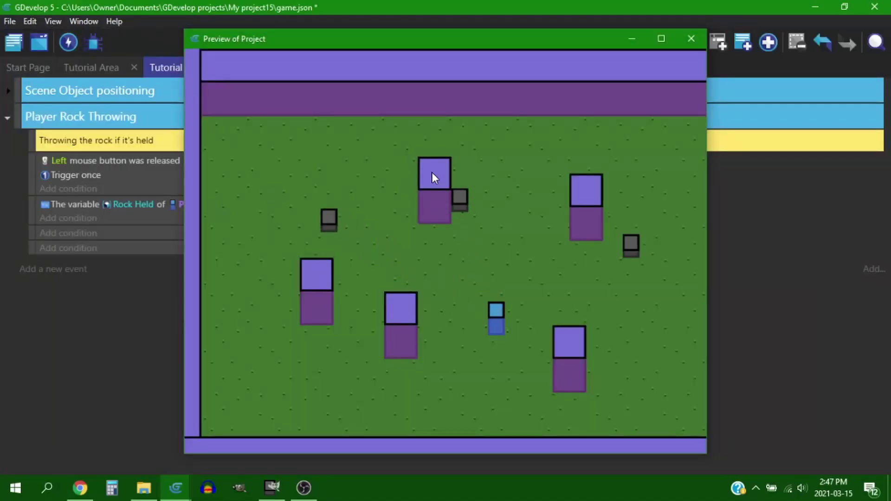
left_click(300, 202)
left_click(369, 189)
left_click(545, 124)
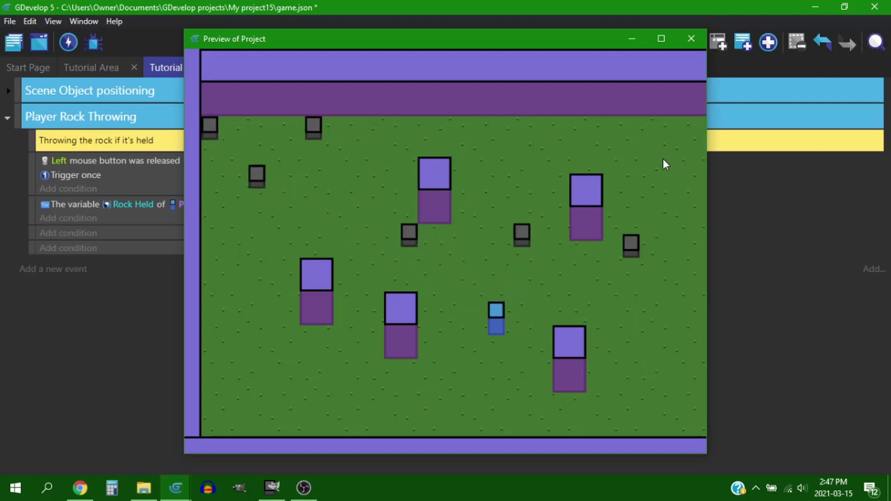
left_click(654, 199)
left_click(347, 128)
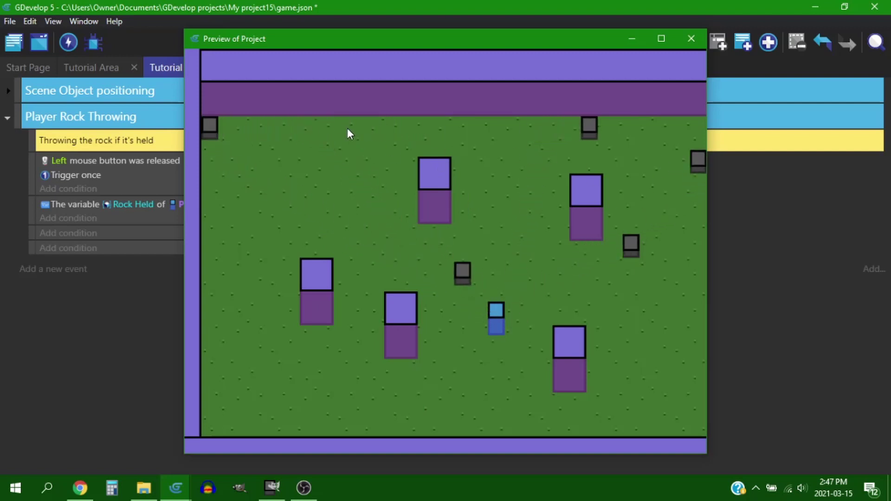
left_click(433, 141)
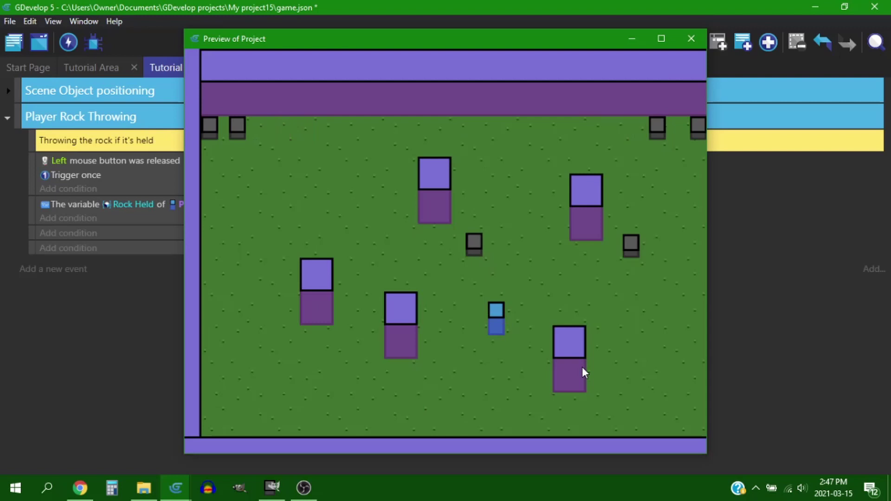
left_click(583, 372)
left_click(557, 376)
left_click(408, 378)
left_click(371, 377)
left_click(361, 373)
left_click(404, 283)
left_click(469, 236)
left_click(464, 390)
left_click(409, 329)
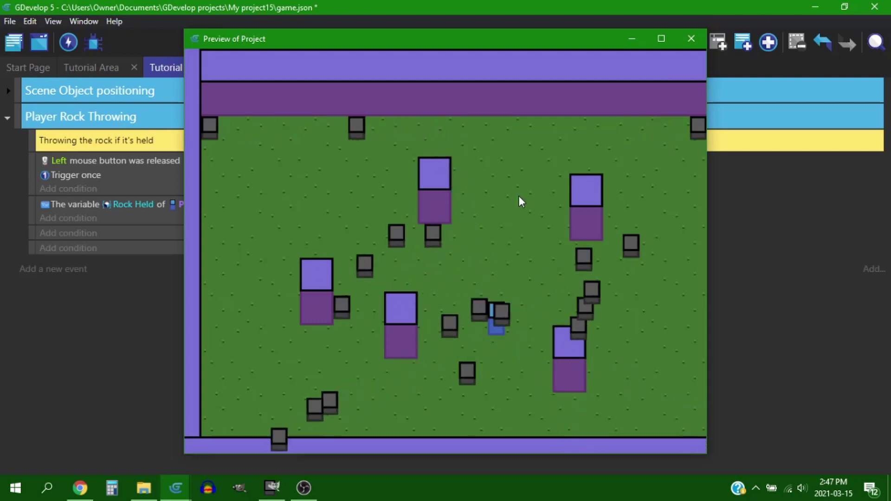
left_click(589, 264)
left_click(599, 325)
left_click(431, 260)
left_click(549, 289)
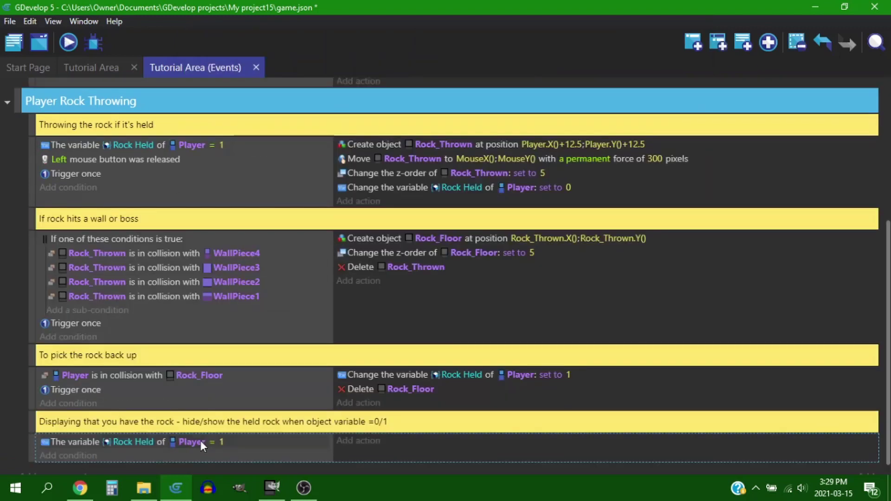
Add an action showing the Rock_Held object to the last event, where the player's Rock Held variable equals 1
scroll(325, 434, "down", 1)
left_click(359, 432)
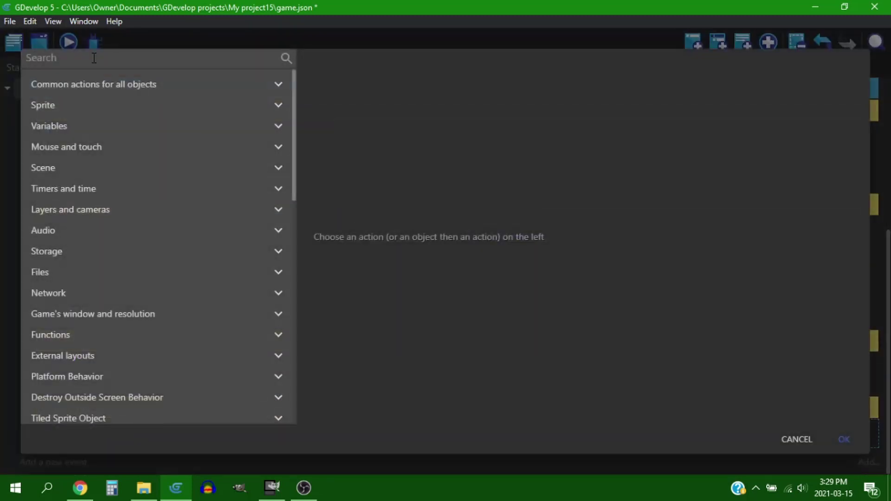
type("show")
left_click(104, 139)
left_click(389, 244)
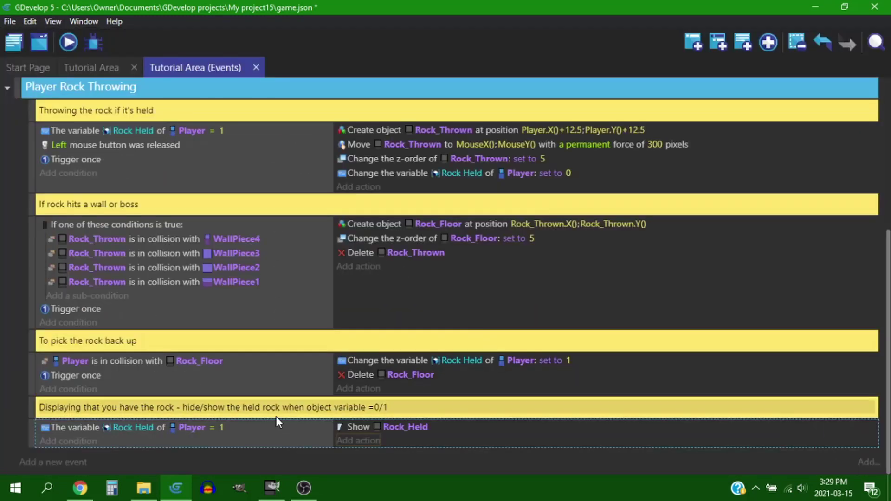
Duplicate the Rock_Held display event and set the copy's Rock Held comparison value to 0
key("ctrl+c")
key("ctrl+v")
scroll(279, 382, "down", 1)
left_click(221, 428)
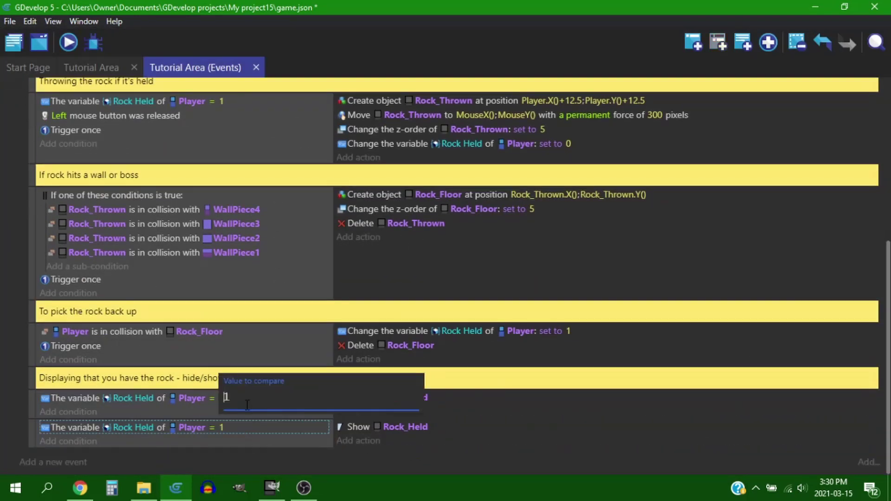
Copy the Trigger once condition from the rock pickup event into both Rock_Held display events
left_click(77, 341)
key("ctrl+c")
left_click(119, 413)
left_click(122, 455)
scroll(208, 397, "down", 1)
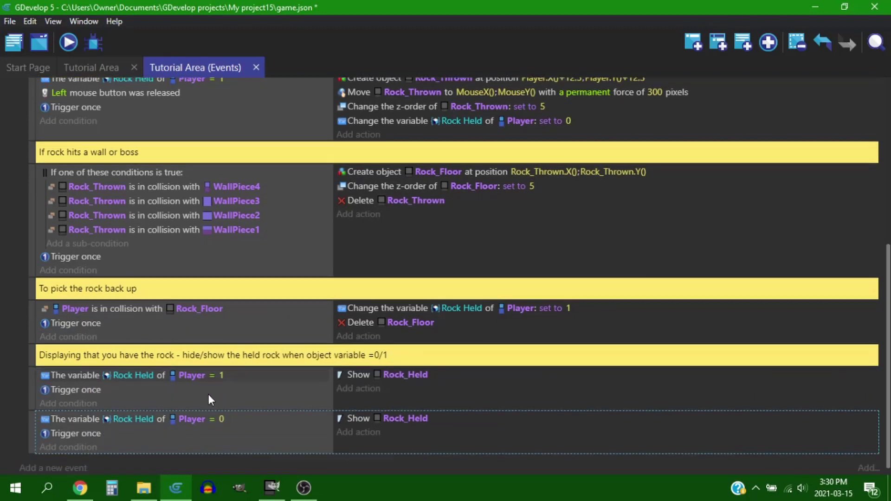
Add a "Position of an object" action for Rock_Held in the new last event, with X set to Player.X()
scroll(291, 458, "down", 1)
left_click(358, 456)
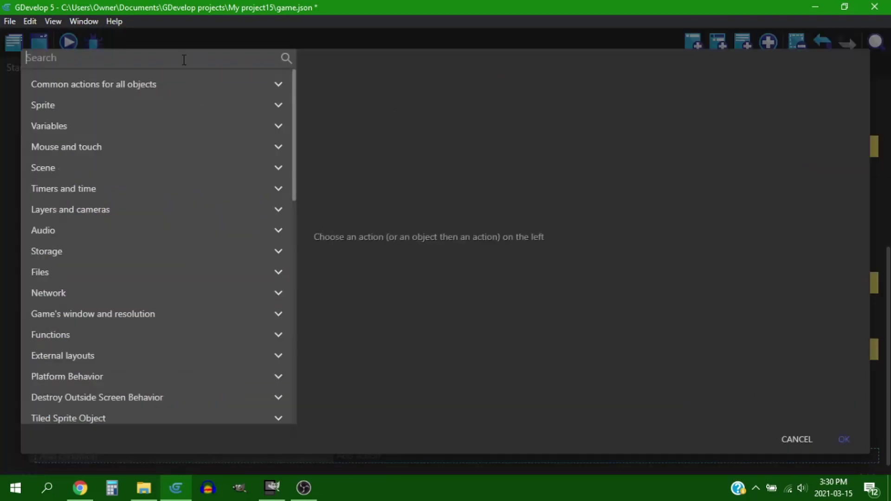
type("position")
left_click(137, 220)
left_click(404, 256)
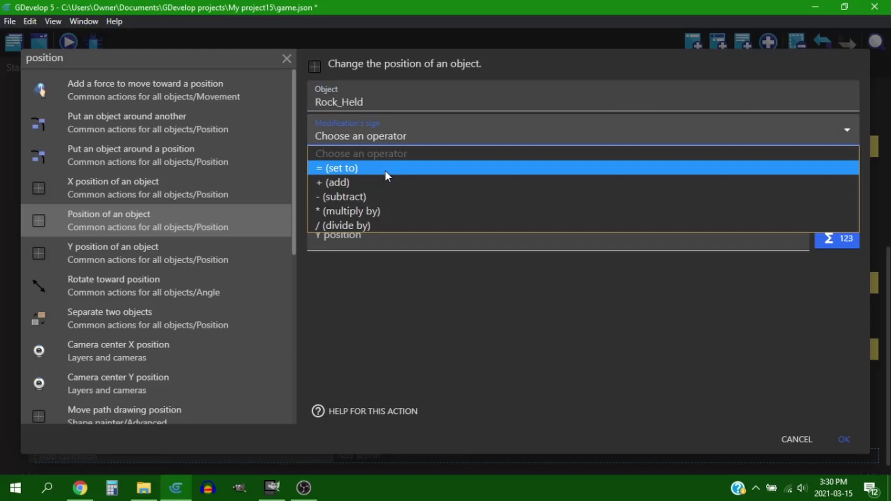
left_click(385, 170)
type("plaayer.X()")
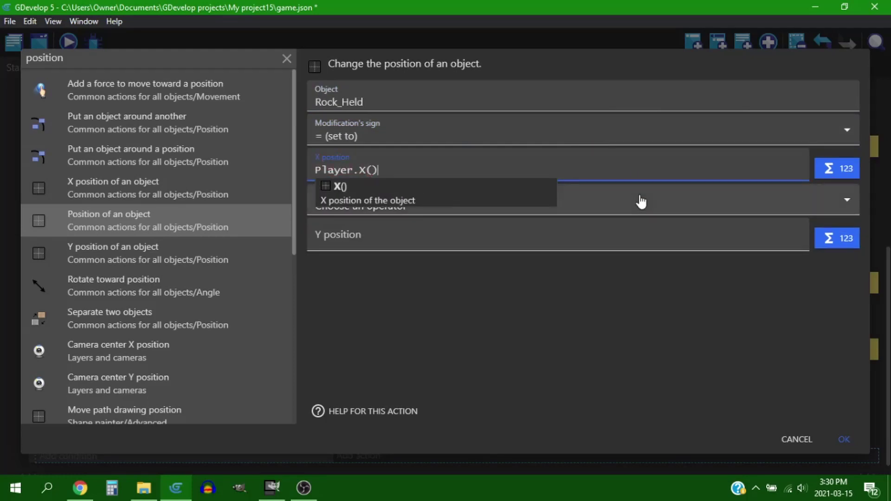
Complete the Rock_Held position action with the Y sign = (set to) and the Y position Player.Y()
left_click(638, 204)
left_click(379, 239)
left_click(379, 239)
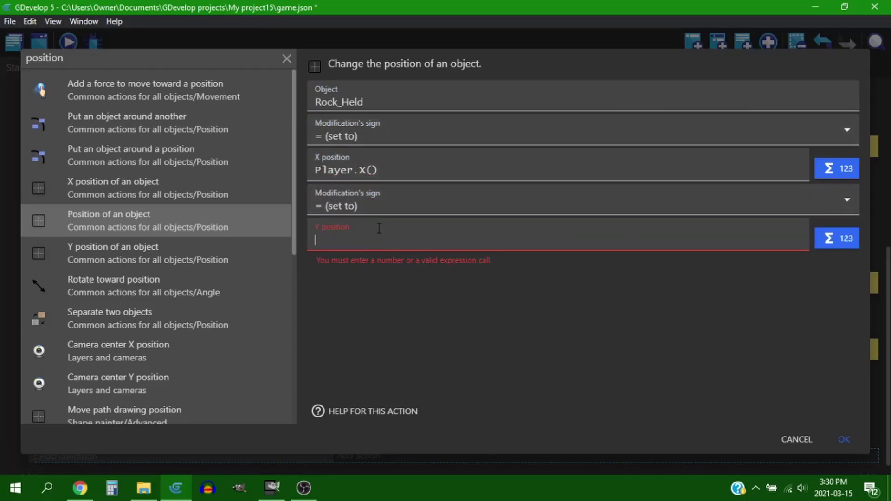
type("Player.")
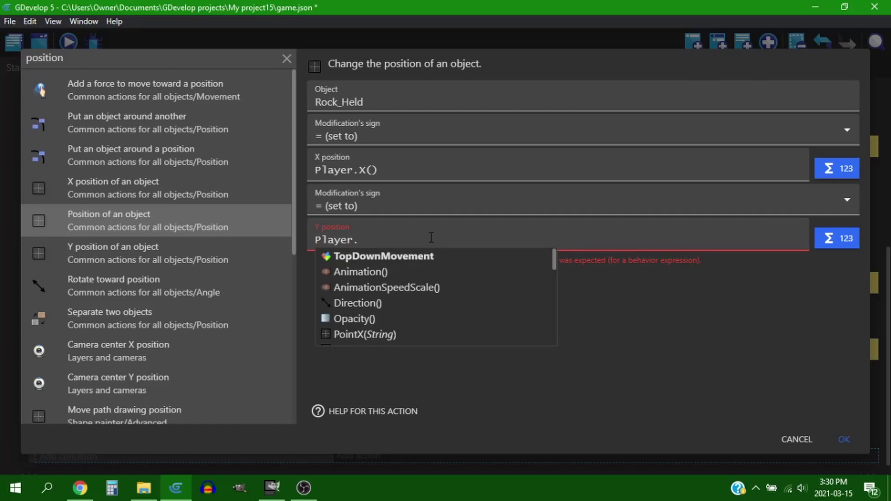
type("Y()")
left_click(435, 237)
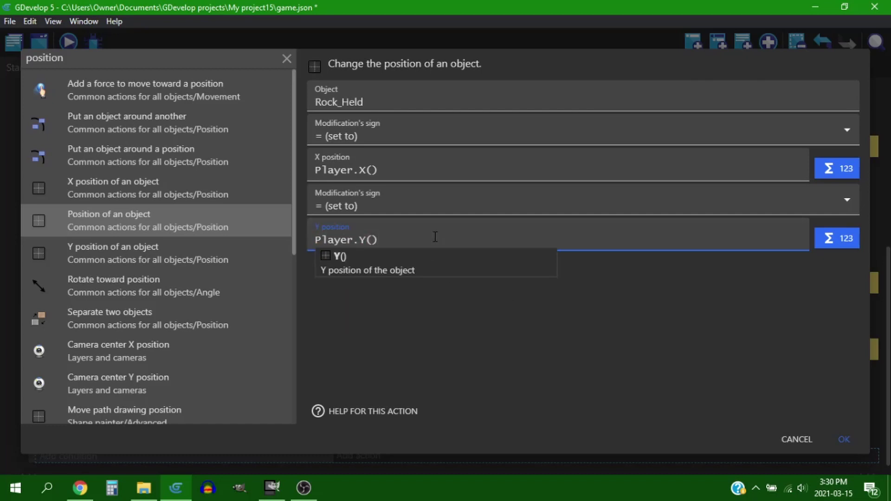
Extend the Y position expression to Player.Y()-12.5 and append a plus sign to the X position expression Player.X()
type("12.5")
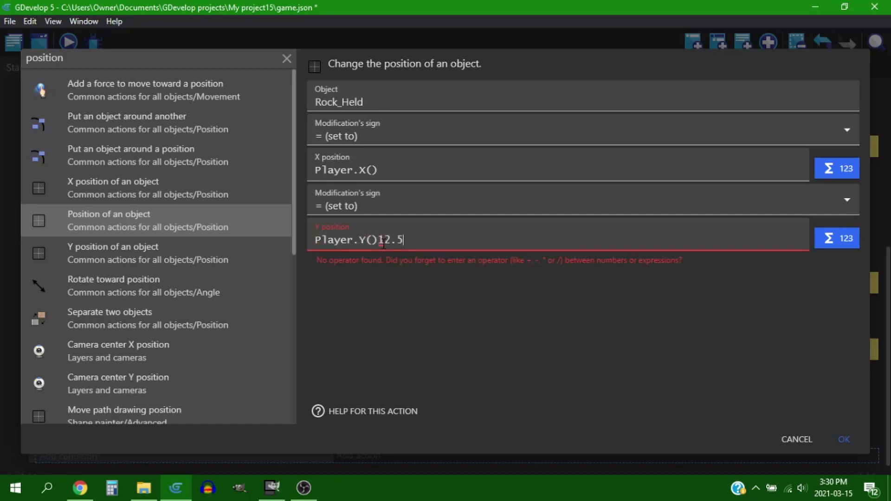
left_click(381, 240)
type("-")
left_click(384, 171)
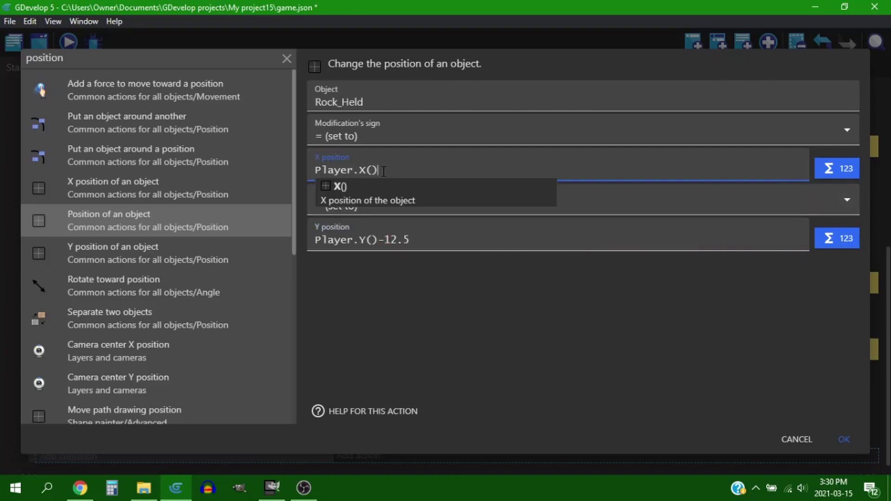
type("+")
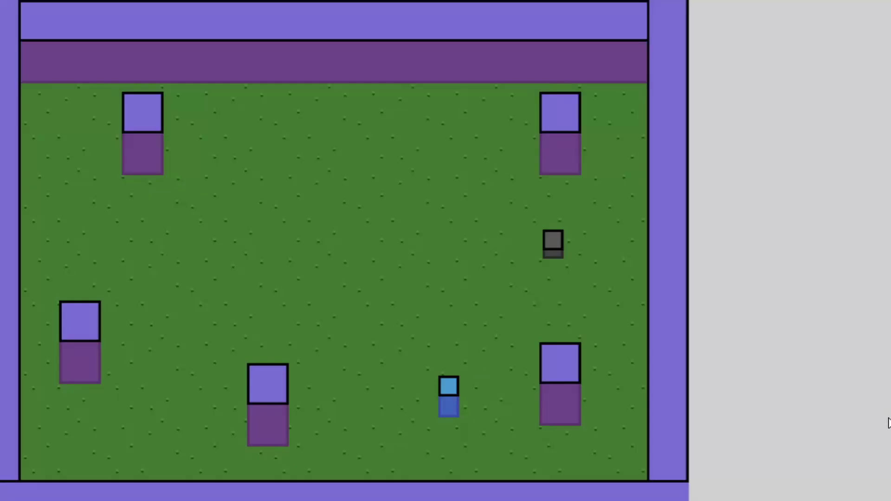
Playtest the arena by walking the player to the rock, carrying it and throwing it toward the walls and corners
key("Up")
key("Right")
key("Left")
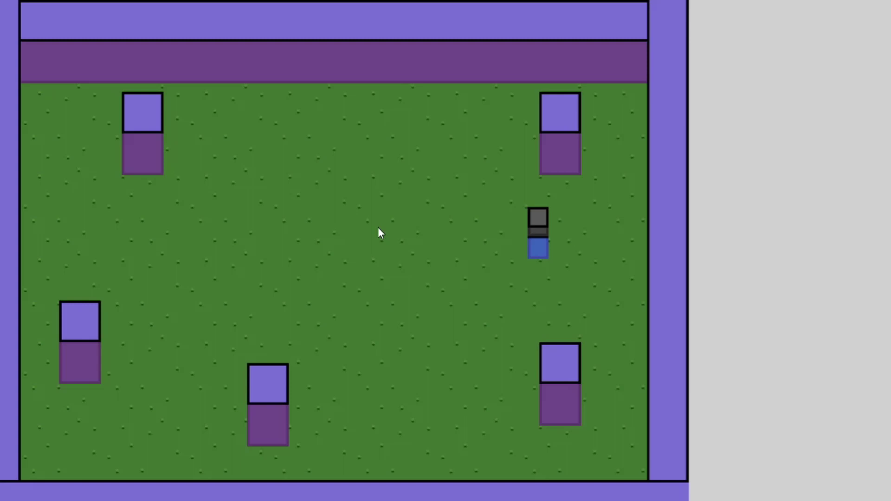
key("Left")
key("Up")
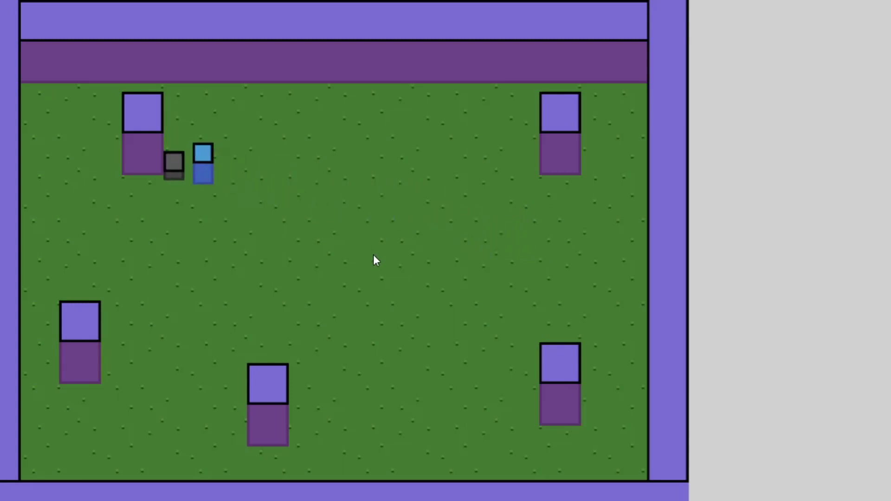
key("Down")
key("Right")
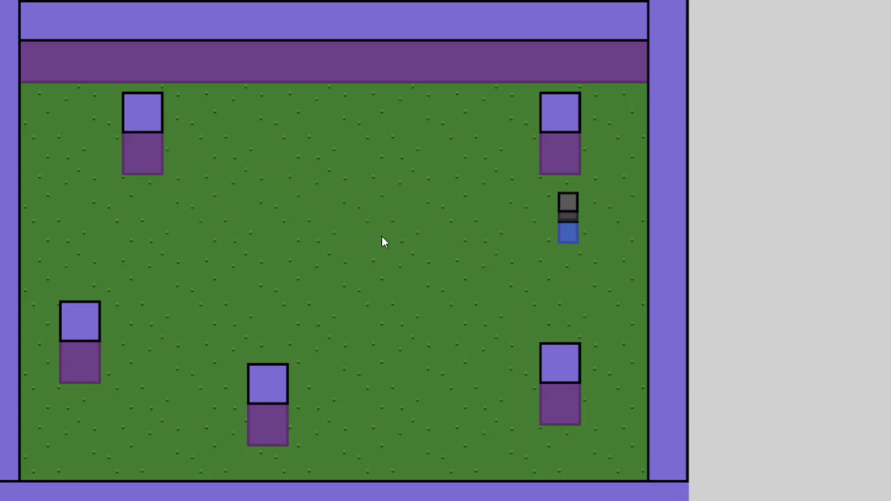
key("Left")
key("Down")
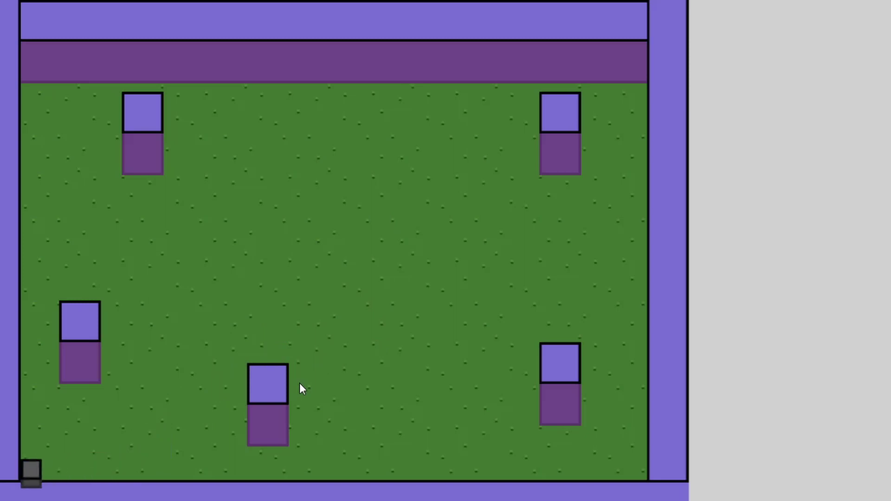
key("Up")
key("Right")
key("Down")
key("Up")
key("Right")
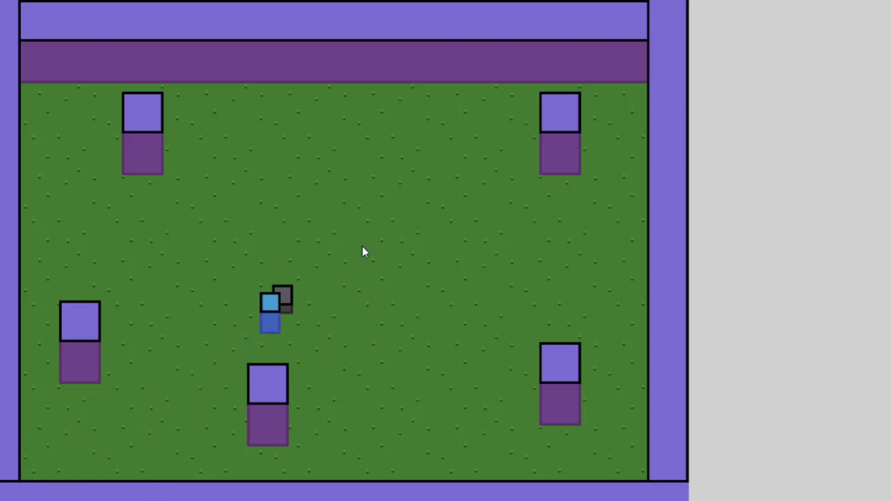
key("Up")
key("Right")
key("Down")
key("Right")
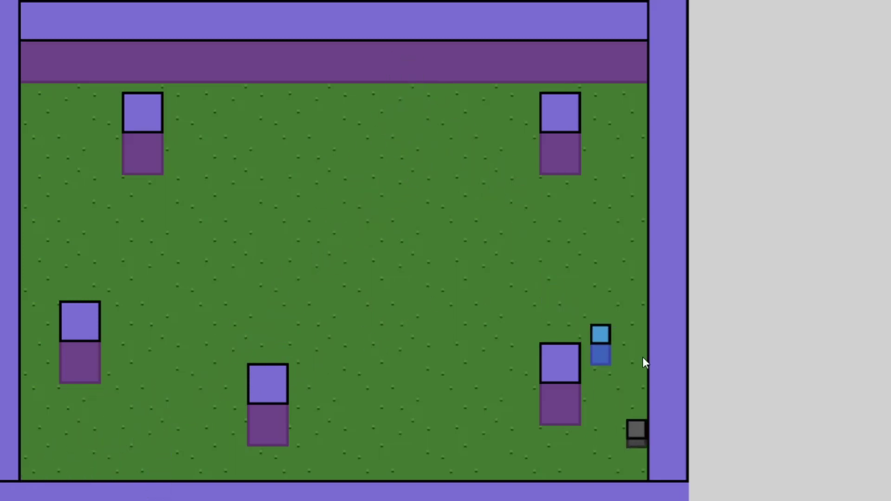
key("Down")
key("Left")
key("Up")
key("Right")
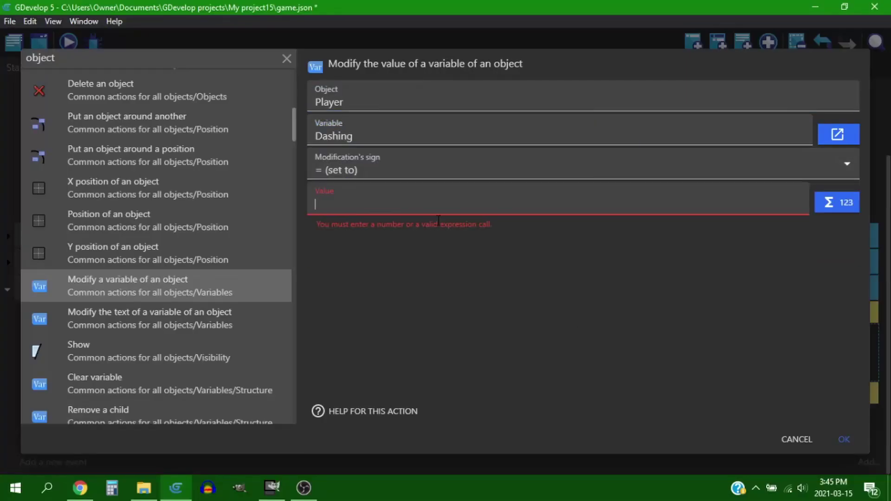
Set the Player's Dashing variable to 1 in the dash event and copy that action into the event below with value 0
type("1")
key("Return")
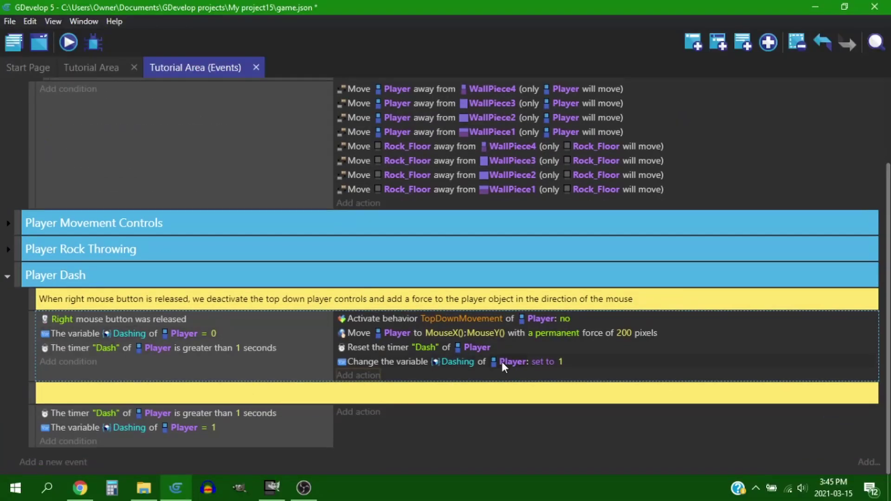
left_click(380, 365)
left_click(399, 412)
left_click(560, 413)
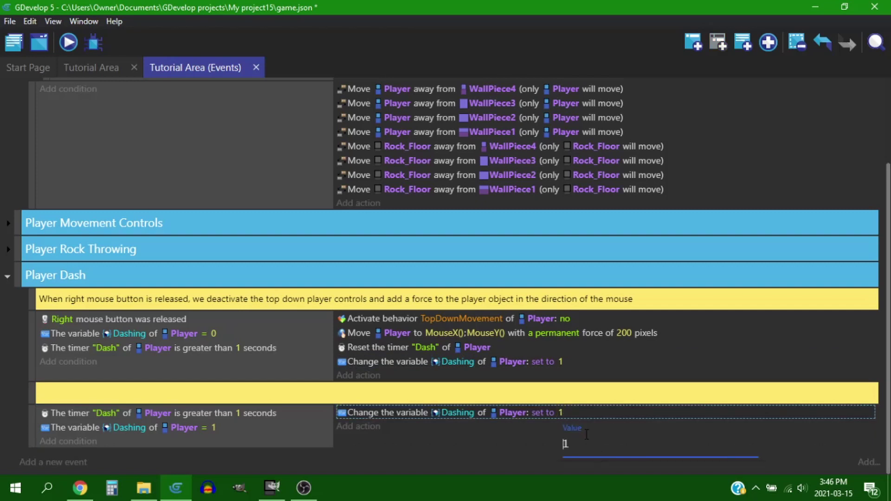
left_click(383, 431)
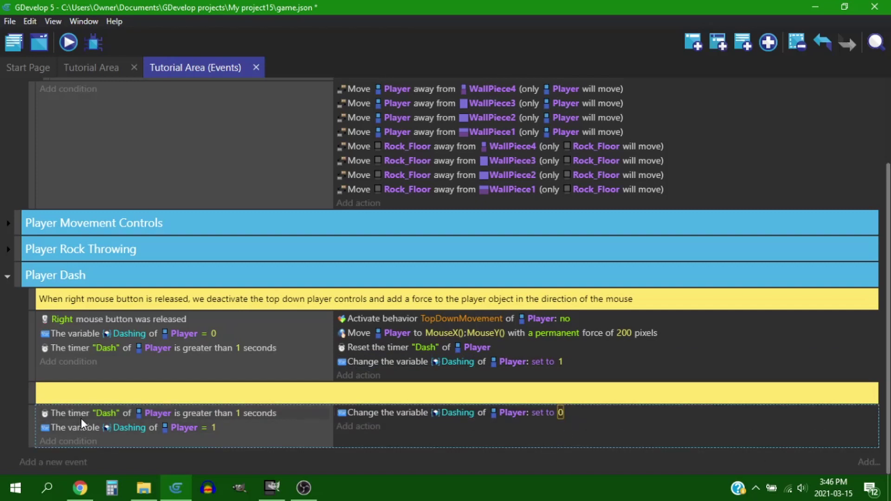
Start a new condition in the event for releasing the right mouse button under Player Dash
left_click(72, 363)
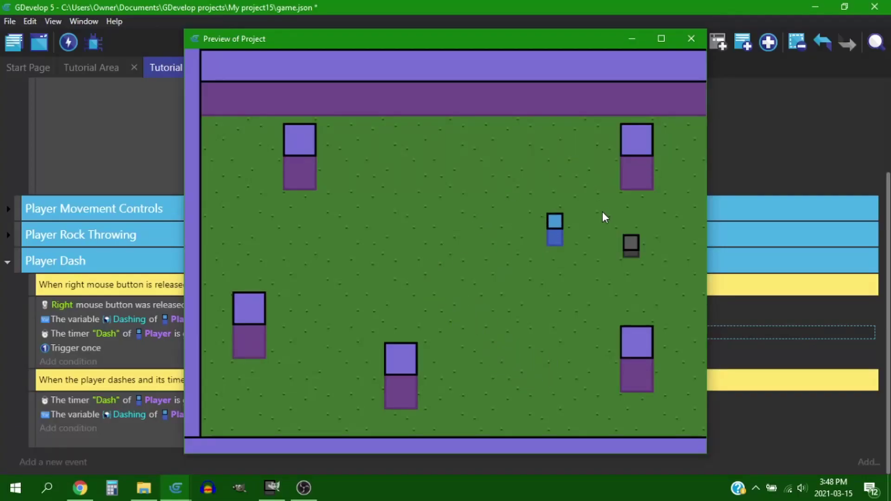
Test the dash in the preview by moving and dashing the player across the arena to pick up the rock
key("a")
right_click(361, 314)
key("s")
key("w")
key("d")
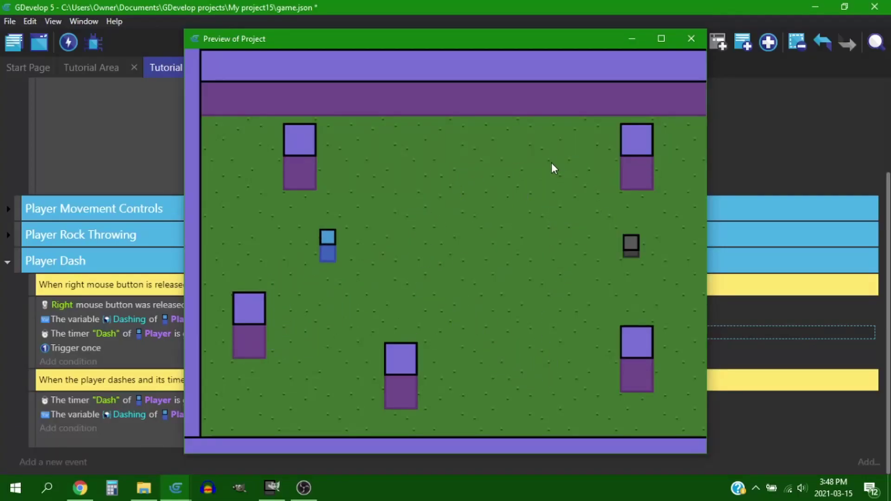
right_click(551, 163)
key("w")
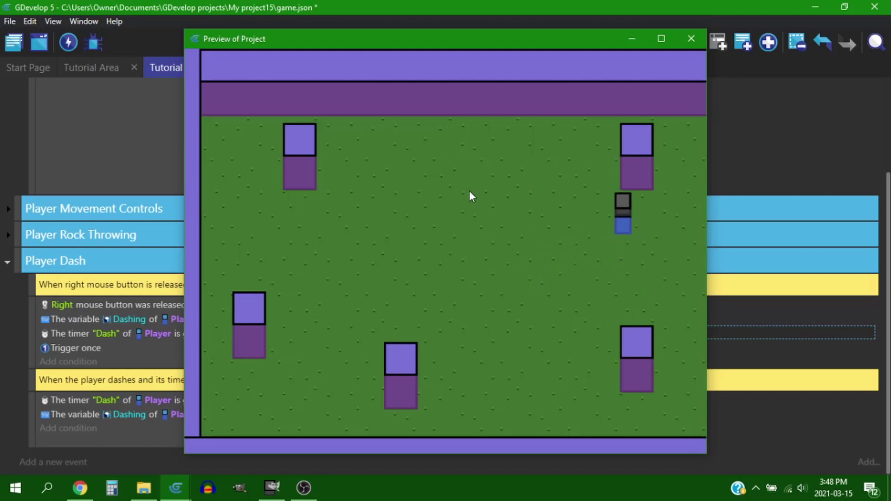
Test throwing the rock at the upper-left wall block and dashing the player around the arena to retrieve it
key("a")
left_click(409, 184)
key("s")
right_click(372, 183)
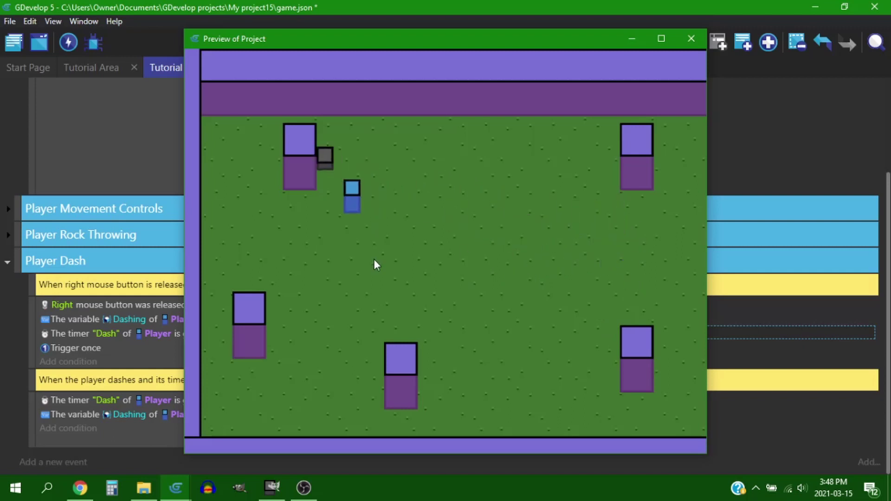
key("w")
key("a")
right_click(436, 162)
key("s")
key("d")
right_click(599, 207)
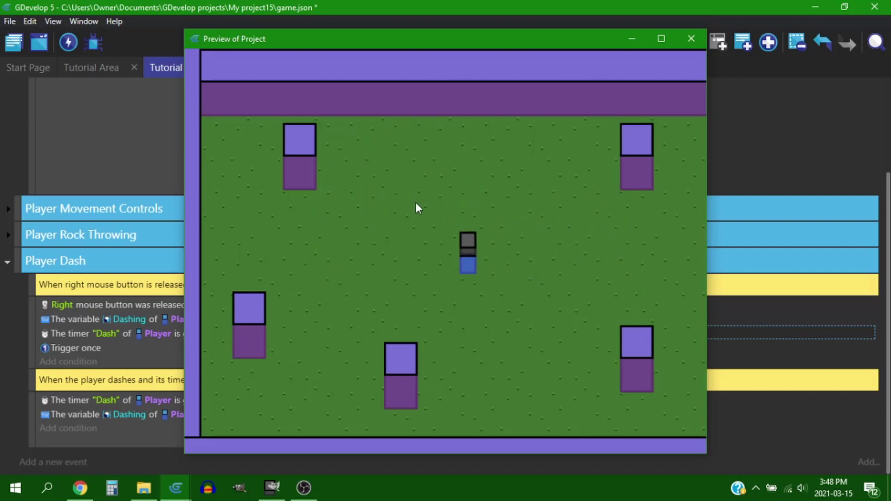
Test dashing and walking with the rock held, moving the player up against the wall blocks and the upper wall
key("s")
key("d")
key("w")
key("a")
right_click(382, 250)
key("w")
key("a")
key("s")
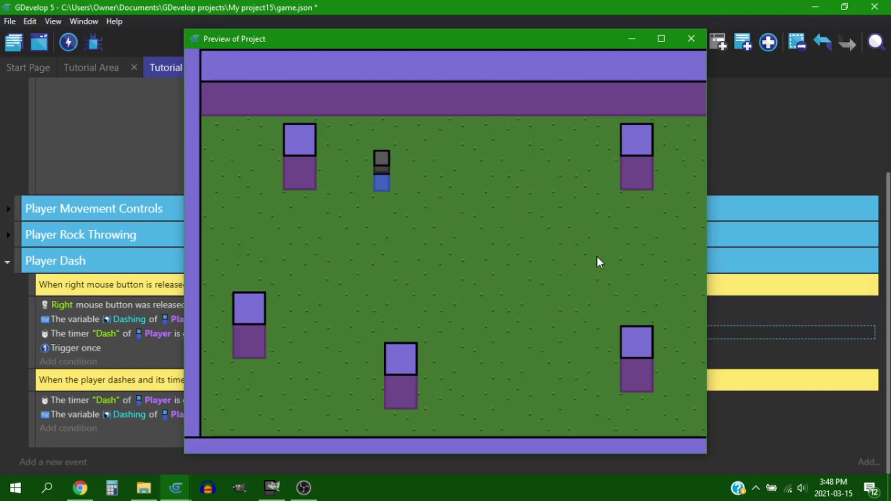
right_click(594, 274)
right_click(344, 316)
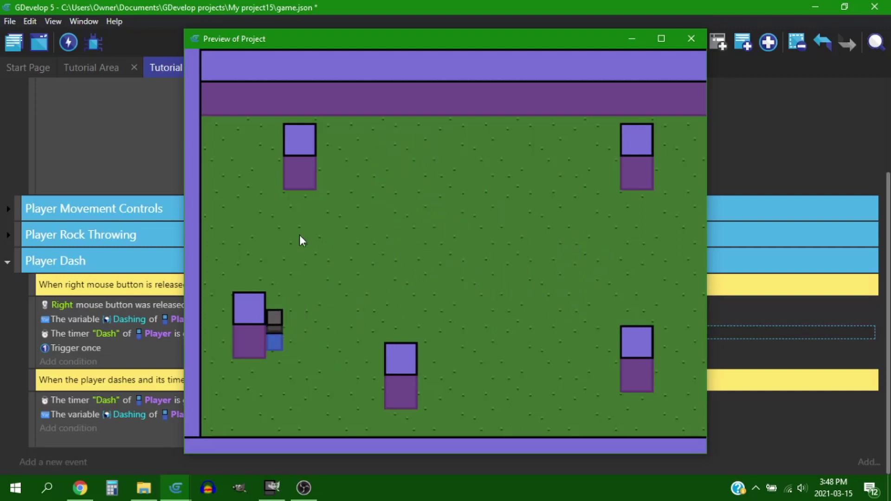
key("w")
right_click(305, 150)
key("d")
right_click(241, 188)
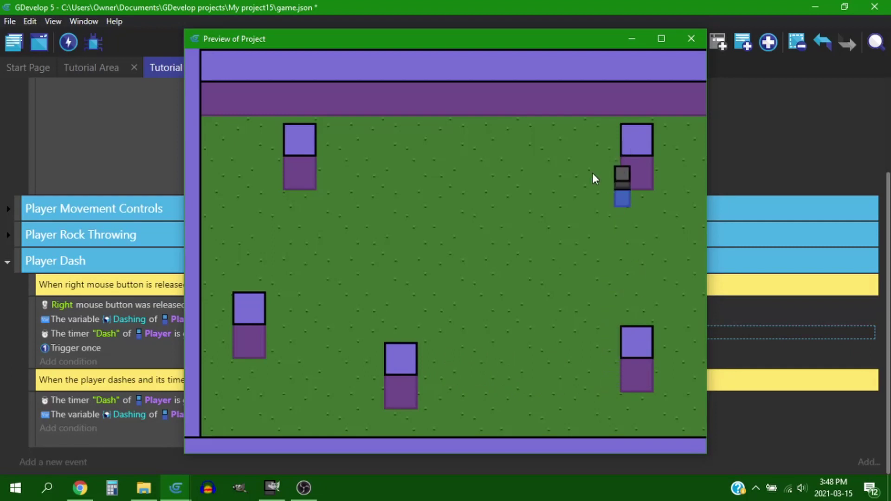
key("a")
key("w")
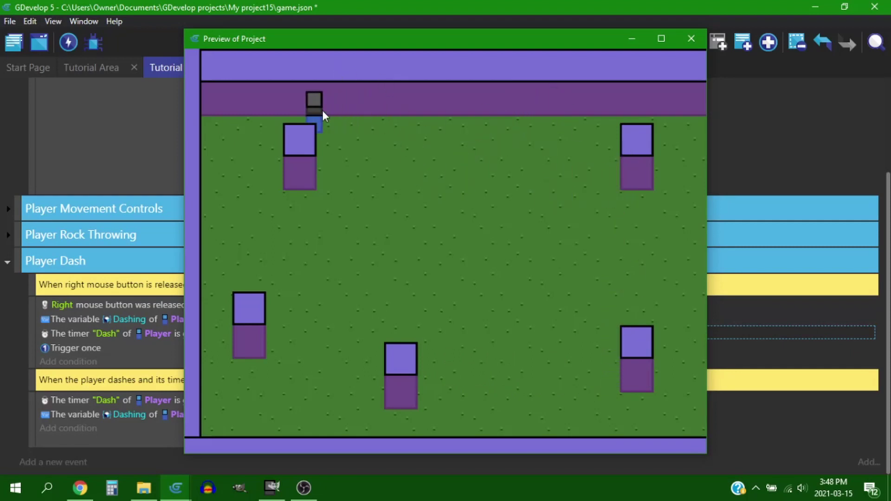
key("s")
key("d")
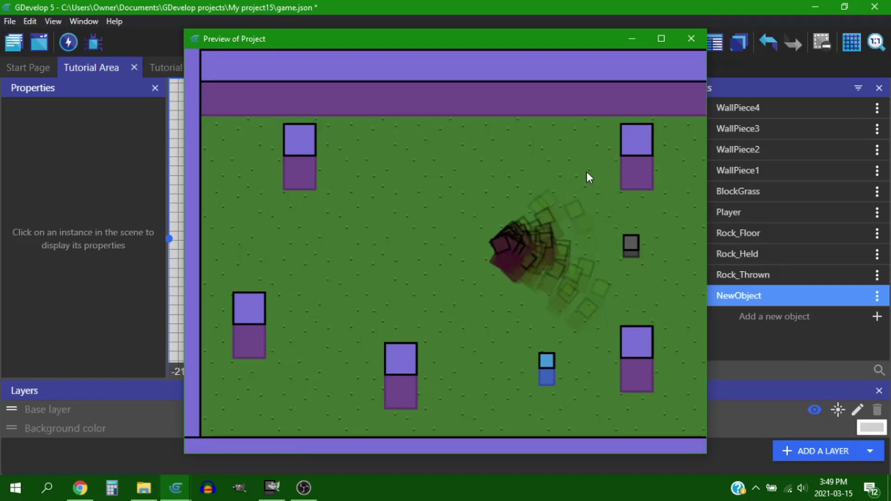
Close the preview of the particle effect
left_click(700, 34)
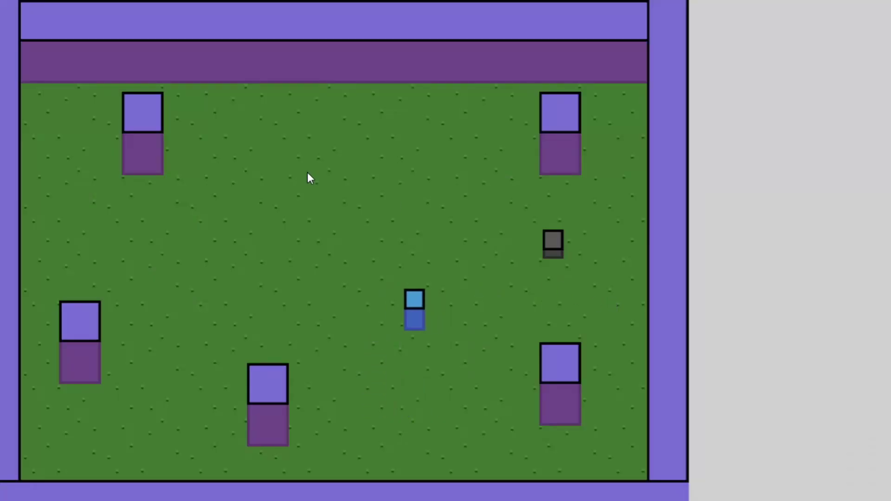
Playtest collecting the rock and throwing it at the upper wall while moving the player around the arena
left_click(307, 172)
key("d")
key("s")
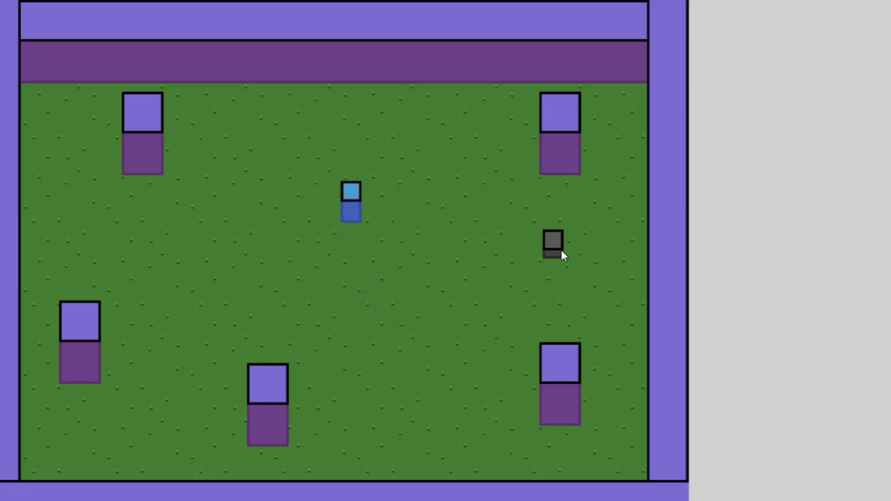
key("a")
left_click(386, 113)
key("s")
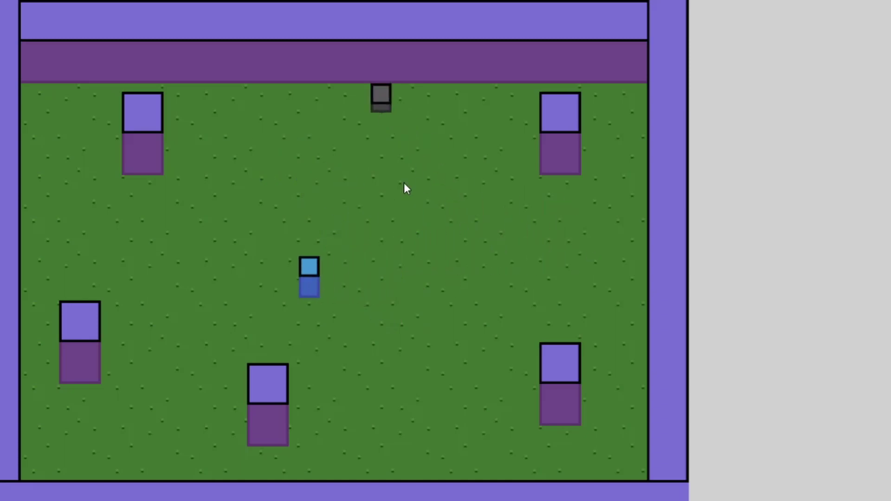
key("w")
left_click(416, 103)
key("s")
key("a")
key("d")
Playtest the dash with its fading trail, alternating dashes and rock throws toward different parts of the arena
left_click(543, 326)
left_click(567, 222)
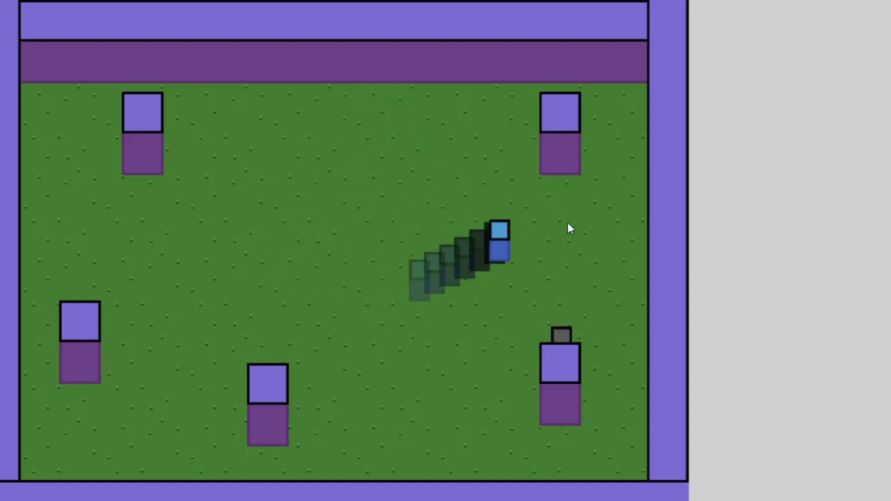
key("a")
key("w")
left_click(464, 126)
left_click(463, 127)
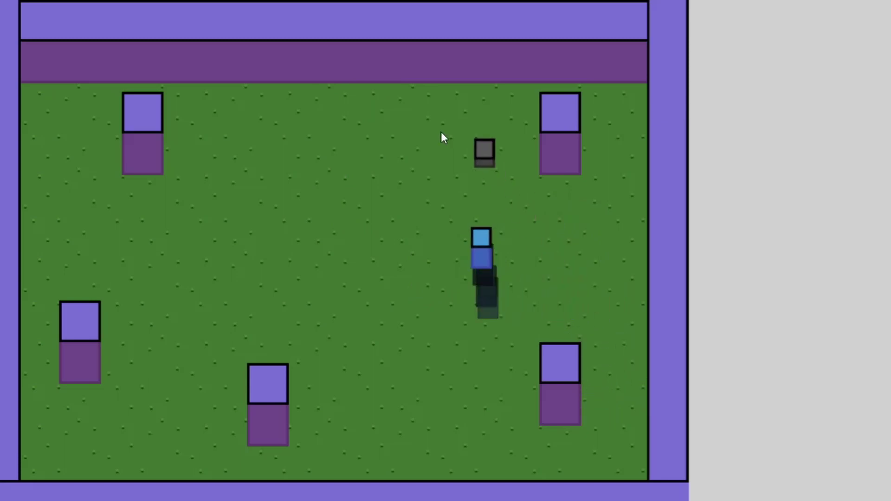
key("s")
left_click(445, 281)
key("d")
key("w")
left_click(419, 113)
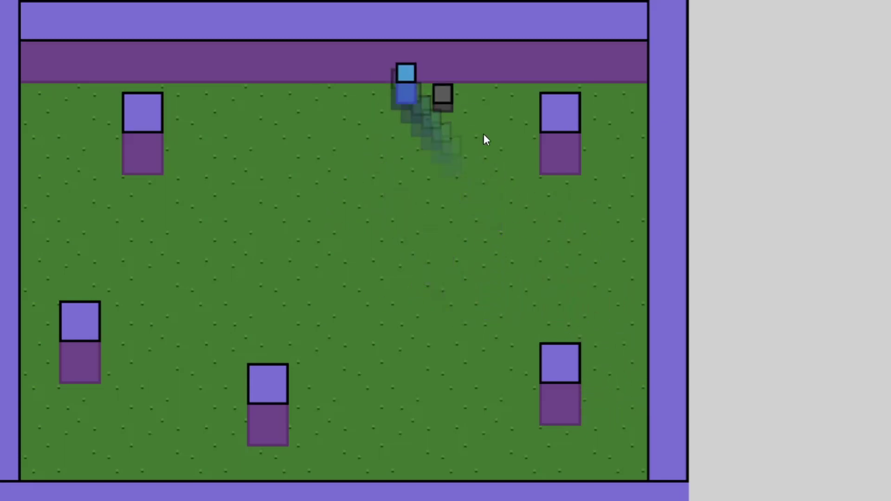
key("d")
left_click(325, 223)
key("s")
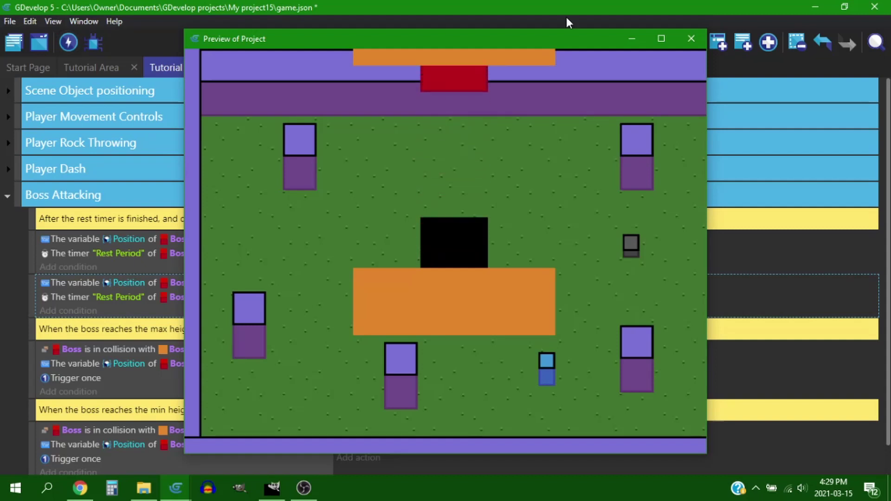
Close the project preview and give the event that hides the height blocks an "At the beginning of the scene" condition
left_click(692, 39)
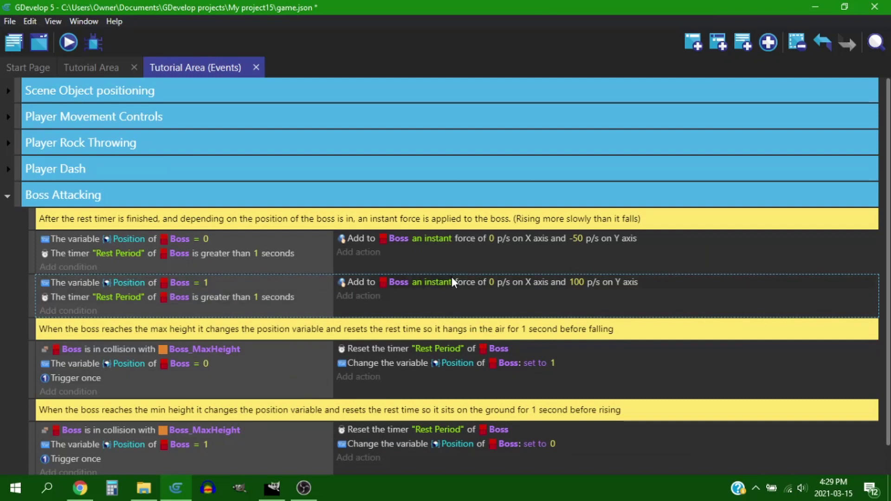
left_click(68, 237)
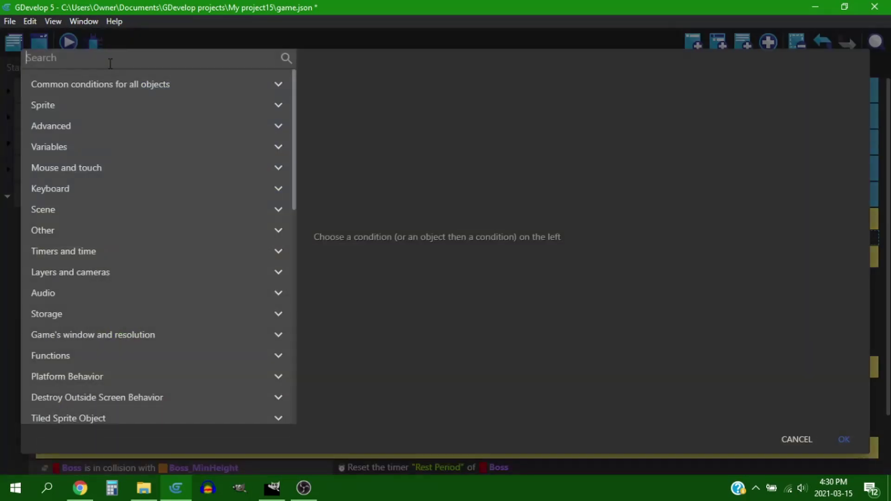
type("beg")
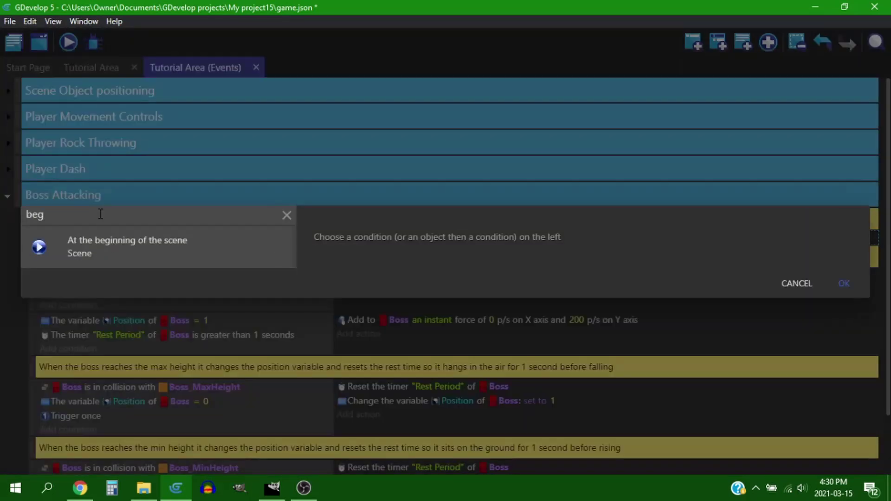
left_click(102, 246)
left_click(843, 308)
Add a Hide action for Boss_MinHeight to the beginning-of-scene event
left_click(358, 238)
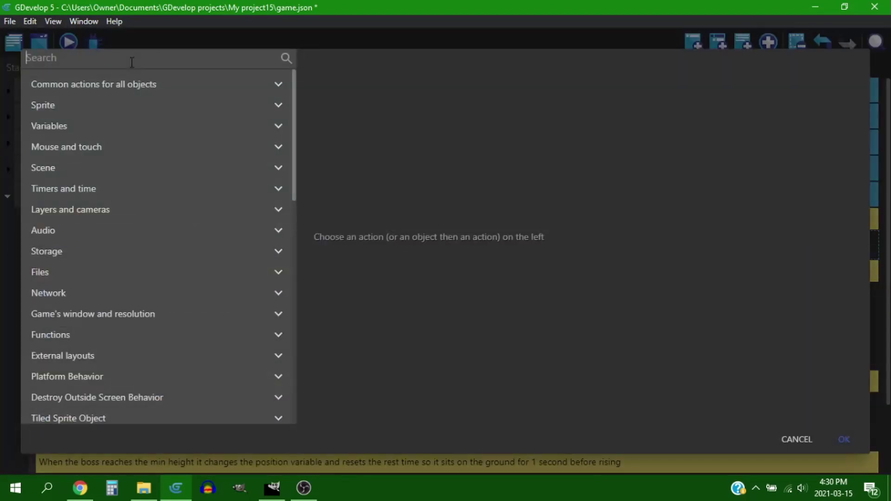
type("hide")
left_click(99, 202)
left_click(378, 366)
left_click(843, 332)
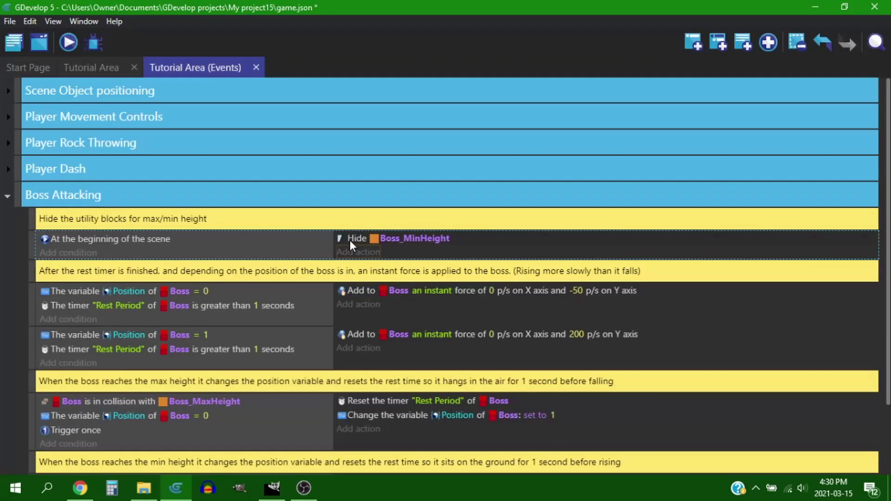
Duplicate the Hide action and change the copy's object to Boss_MaxHeight
left_click(350, 240)
key("ctrl+c")
key("ctrl+v")
left_click(393, 251)
left_click_drag(468, 280, 475, 281)
key("BackSpace")
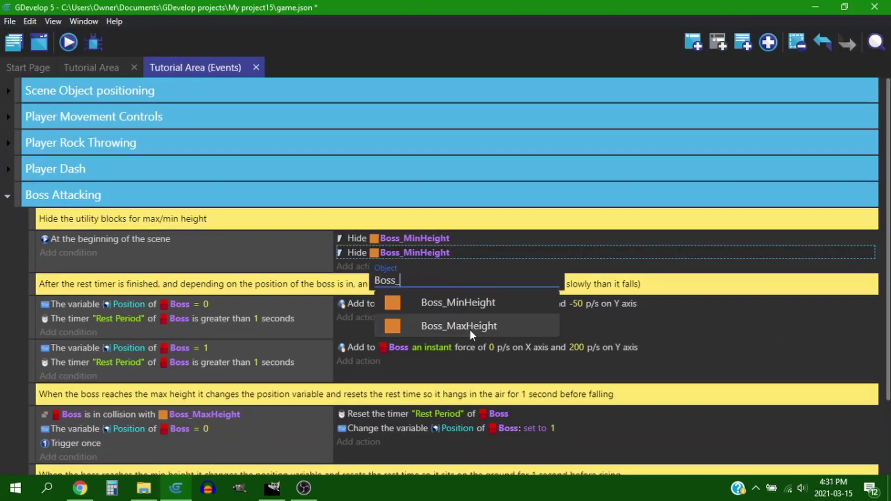
left_click(470, 329)
scroll(266, 258, "down", 3)
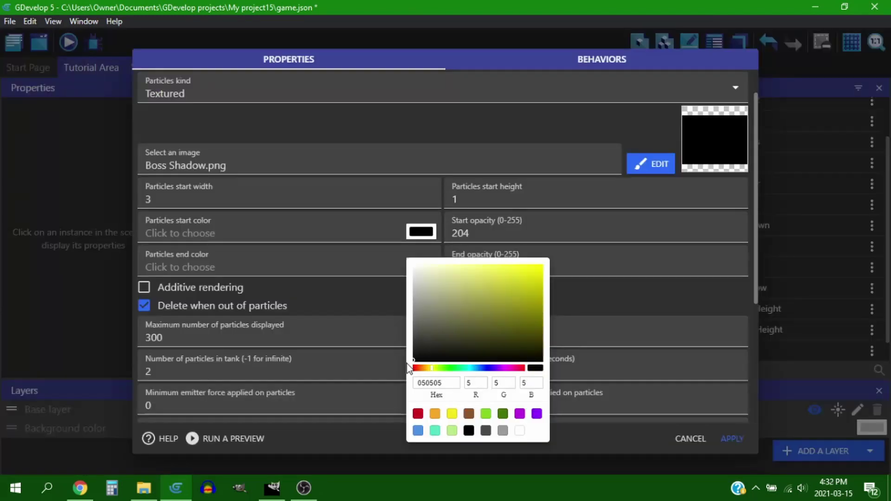
Set the BossSlam particles' start color to dark grey and end color to a lighter grey, and apply the properties
left_click_drag(407, 364, 369, 260)
left_click(370, 259)
left_click(421, 231)
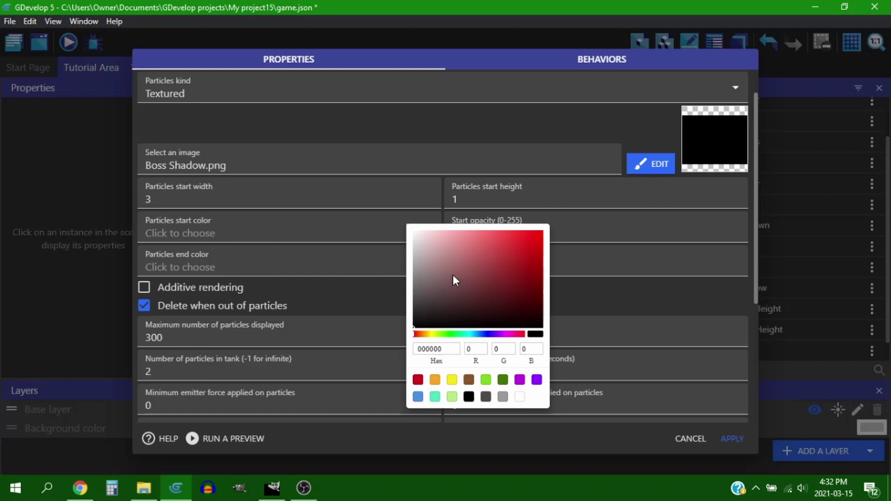
left_click(376, 261)
left_click_drag(408, 290, 396, 341)
left_click(423, 269)
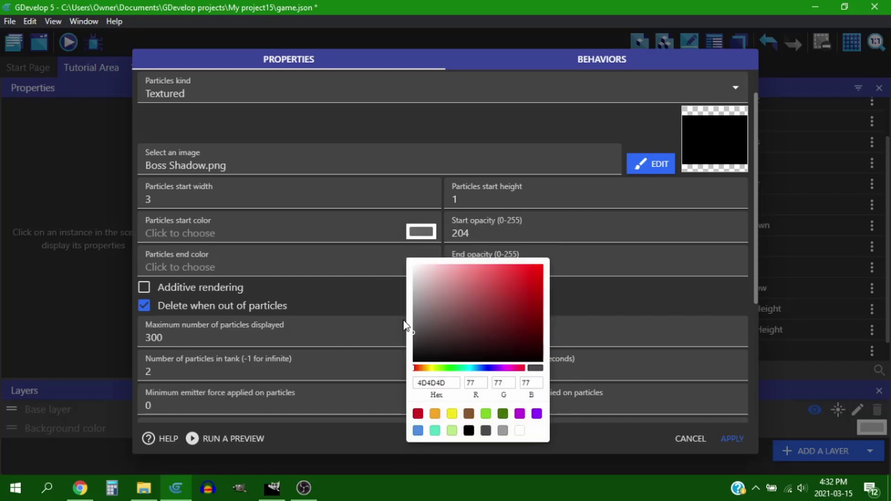
left_click(372, 233)
left_click(421, 231)
left_click_drag(415, 302, 409, 310)
left_click(368, 276)
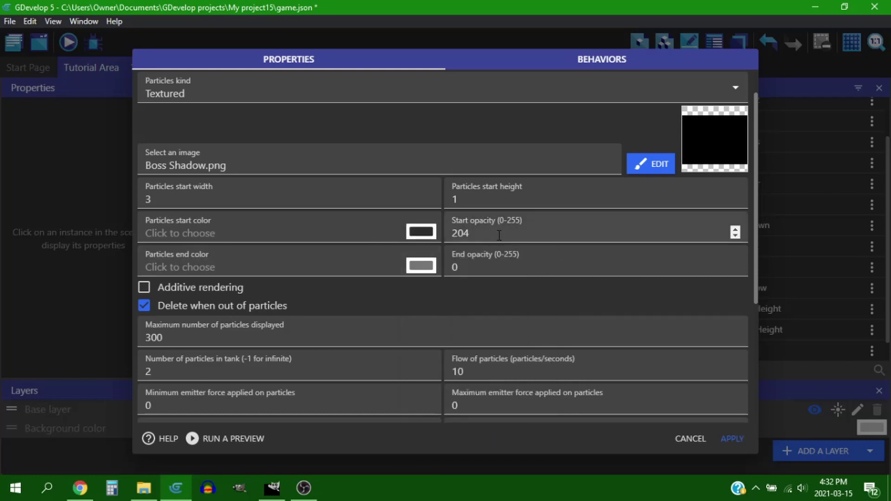
scroll(510, 241, "down", 2)
scroll(527, 250, "up", 3)
scroll(464, 278, "down", 5)
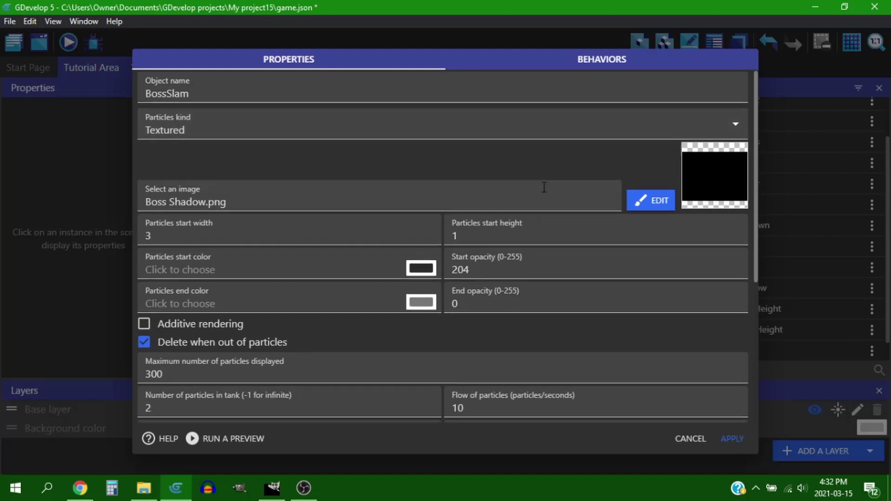
left_click(736, 437)
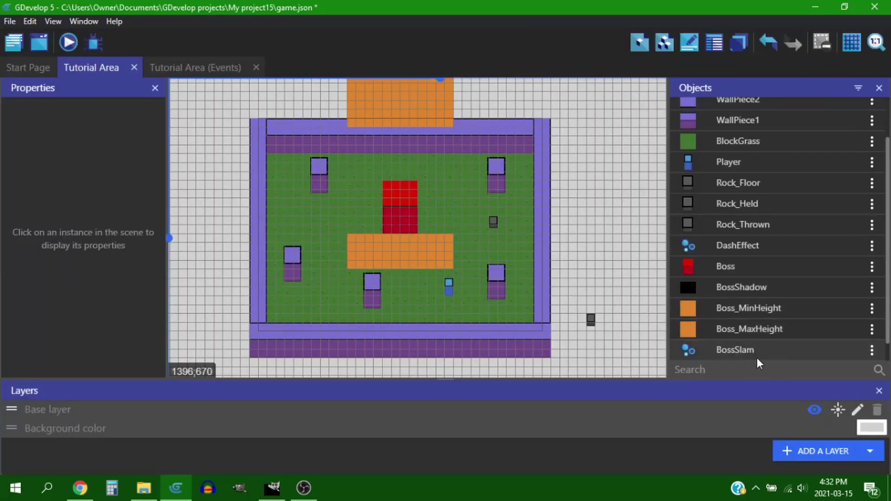
Place a BossShadow instance outside the arena, east of the wall, at X 950, Y 250
left_click(401, 212)
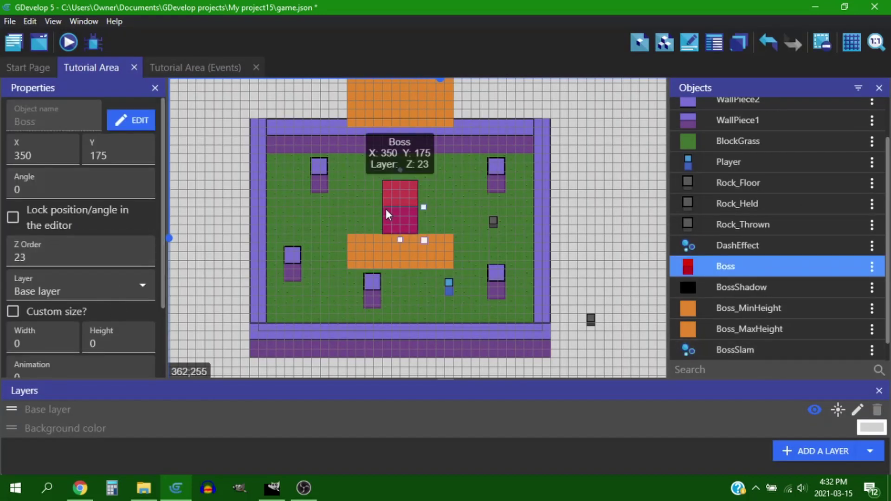
left_click(519, 241)
left_click(758, 286)
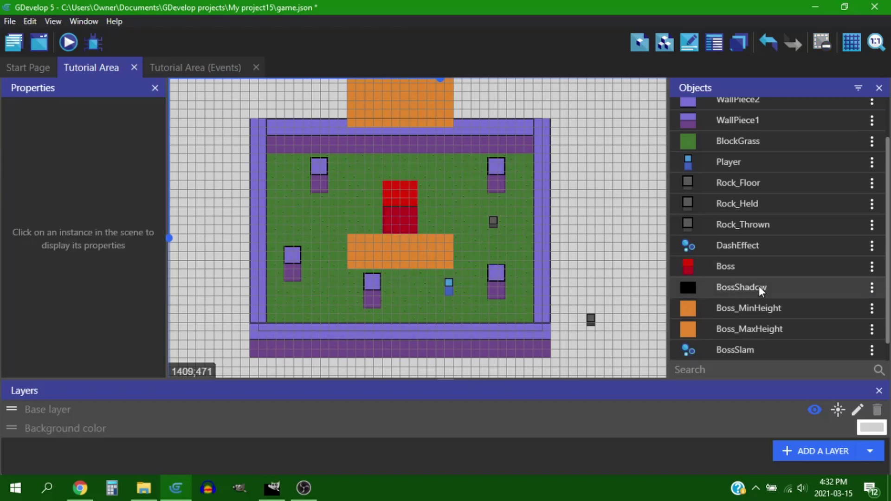
left_click_drag(742, 286, 610, 221)
left_click(612, 220)
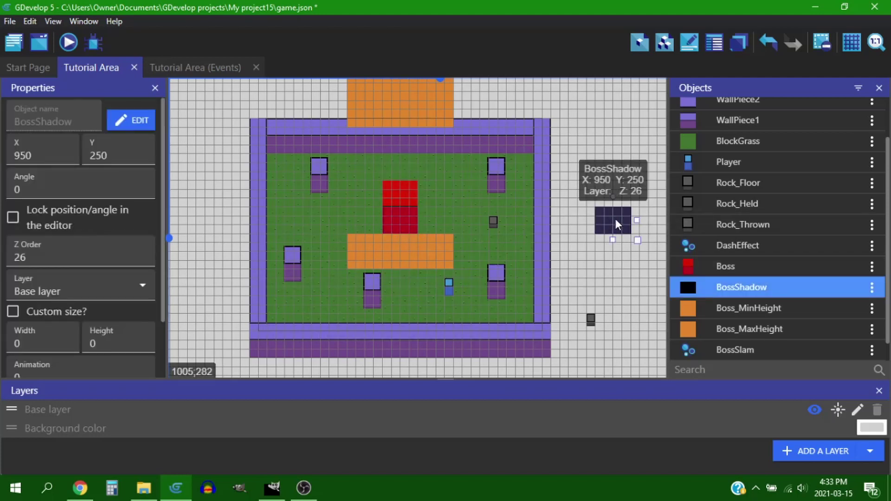
left_click(600, 154)
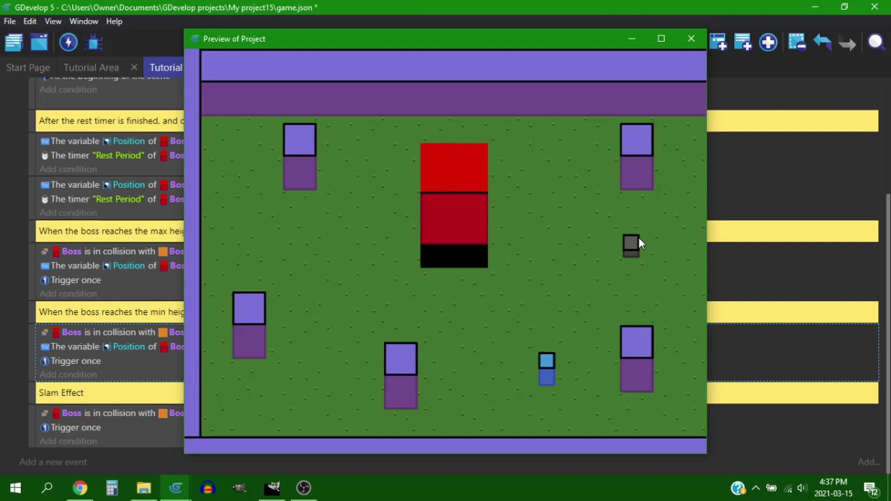
Playtest collecting the rock and carrying it around the arena while the boss rises and falls
key("Up")
key("Right")
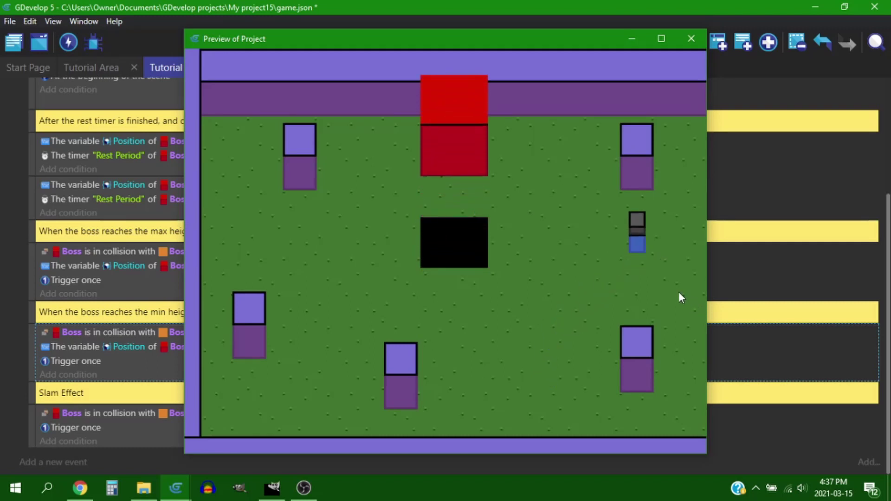
key("Down")
key("Left")
key("Left")
key("Down")
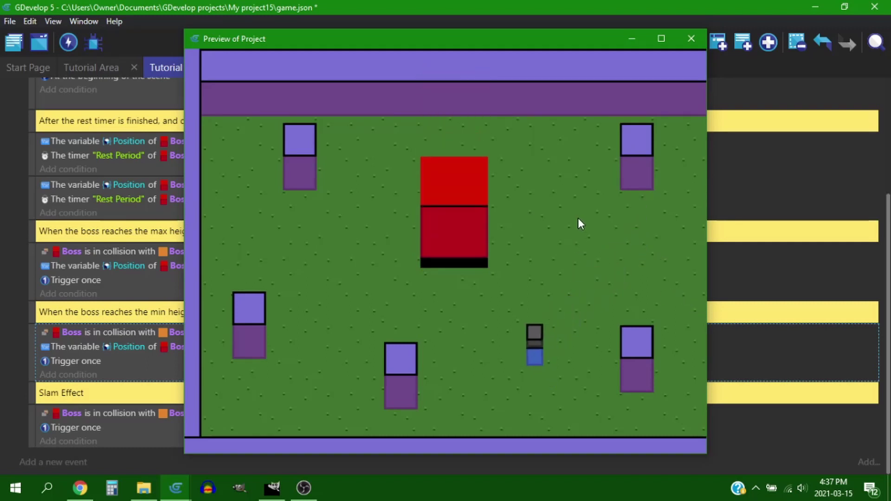
Test dashing past the lower wall block with the rock held, and throw the rock across the arena past the boss
key("Left")
key("a")
key("w")
key("space")
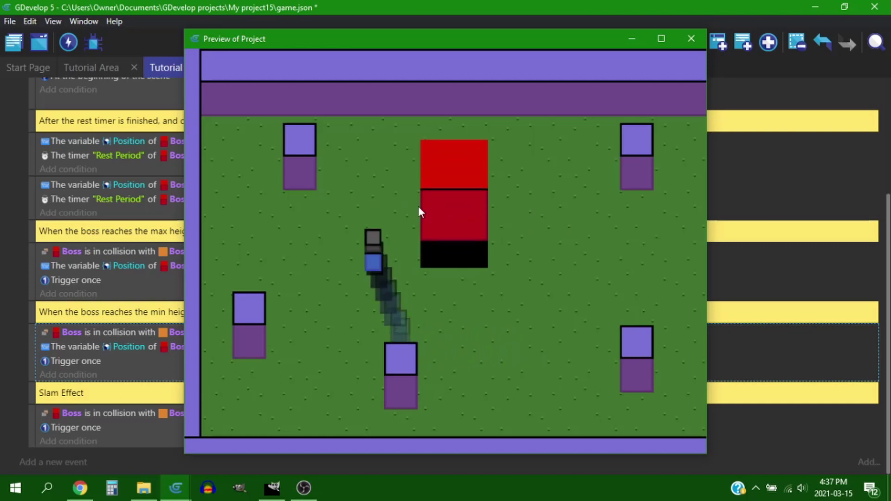
left_click(538, 248)
key("s")
key("d")
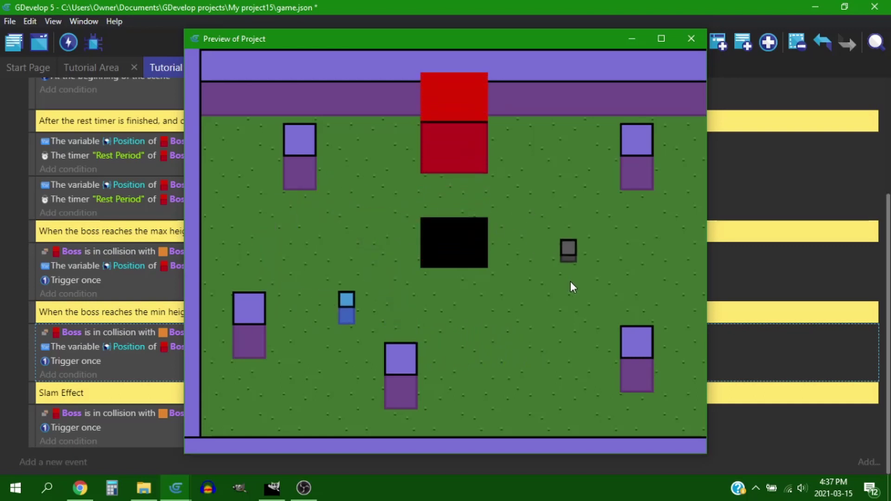
Test dashing after the thrown rock, picking it up and aiming a throw from behind the boss
key("s")
key("space")
key("d")
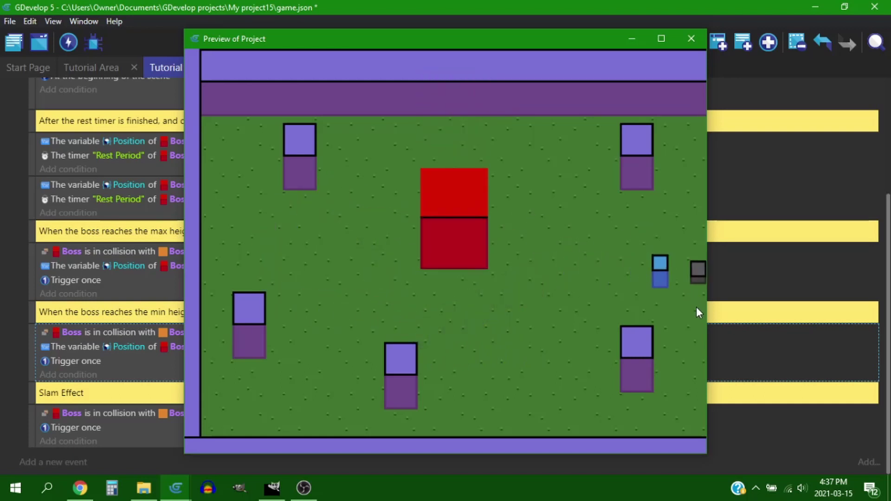
key("s")
key("a")
key("space")
key("a")
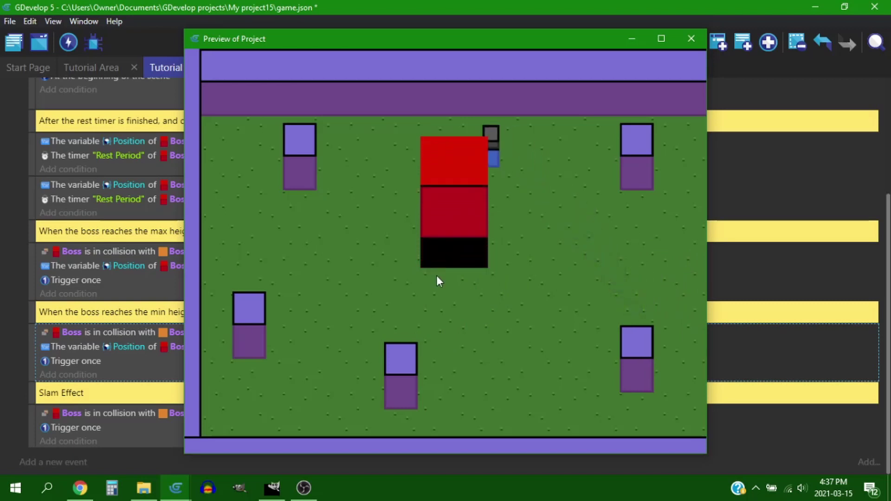
left_click(437, 274)
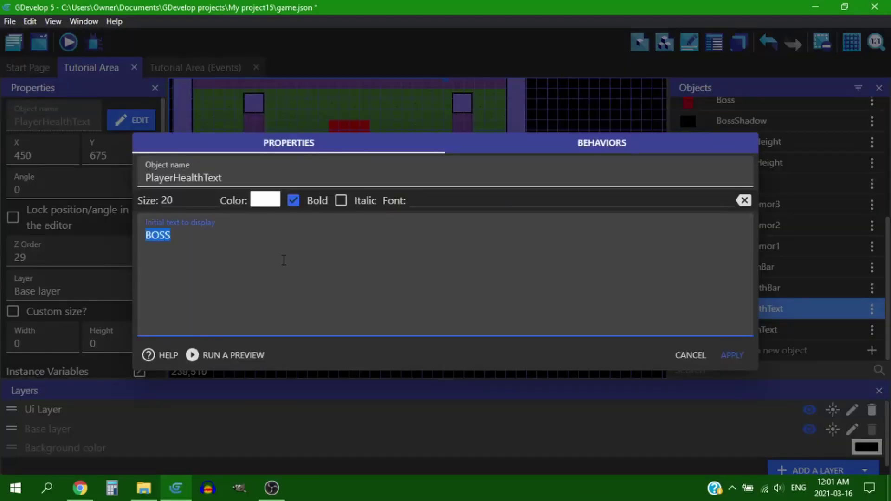
Apply PLAYER as PlayerHealthText's initial text and move its instance onto the player health bar at X 350, Y 575
left_click(733, 355)
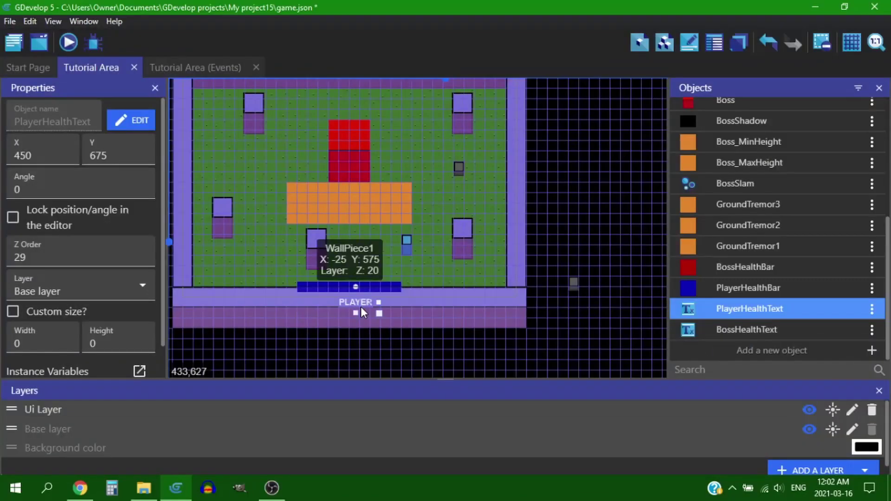
left_click(358, 288)
scroll(374, 330, "up", 1)
left_click(347, 310)
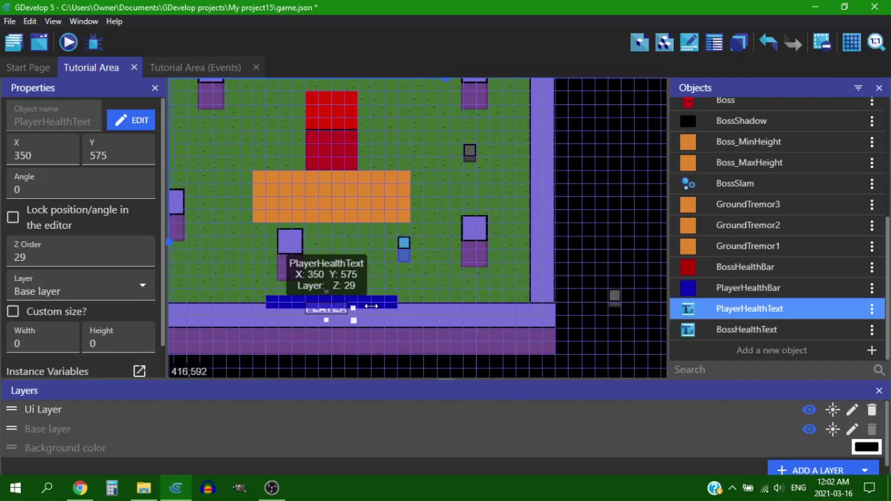
left_click(344, 313)
left_click(343, 312)
Assign the PLAYER text to the Ui Layer and set its X position to 361
left_click(87, 324)
left_click(33, 158)
key("BackSpace")
type("362")
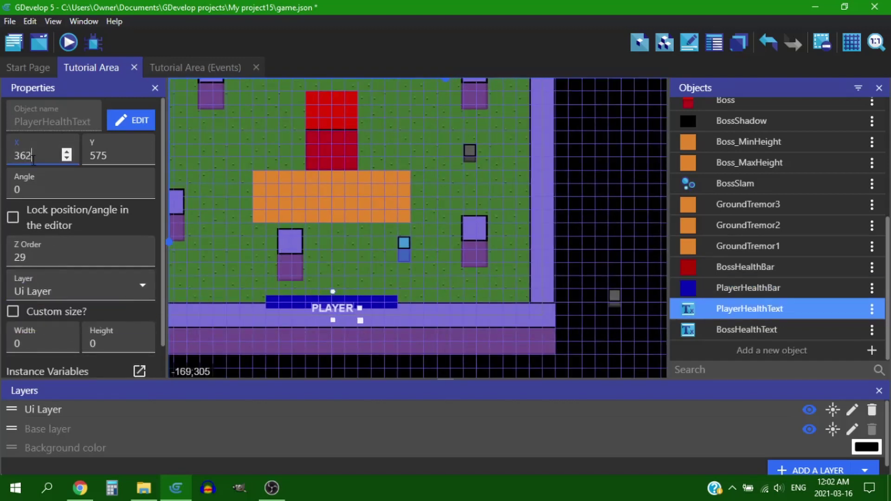
key("BackSpace")
type("1")
Set the PLAYER text's X position to 360 and check its placement on the health bar
scroll(350, 343, "up", 3)
middle_click_drag(538, 277, 632, 175)
scroll(391, 248, "up", 2)
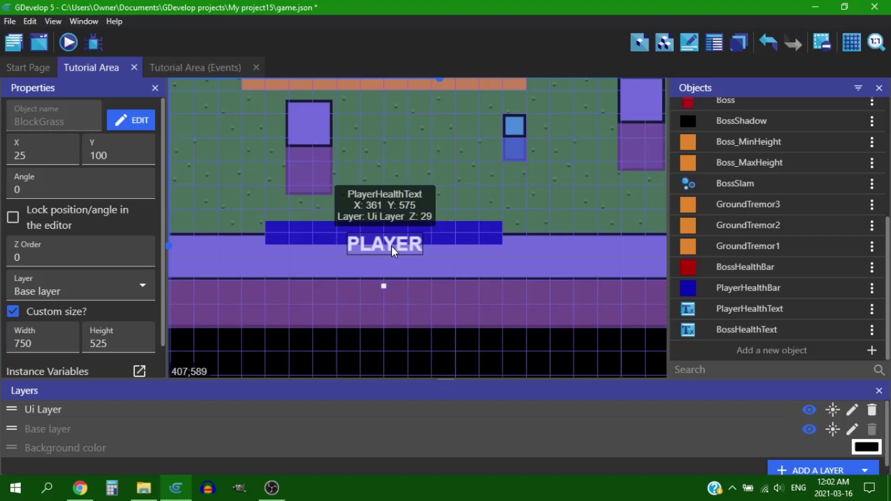
left_click(392, 247)
left_click(34, 155)
key("BackSpace")
type("0")
left_click(508, 205)
scroll(507, 205, "down", 5)
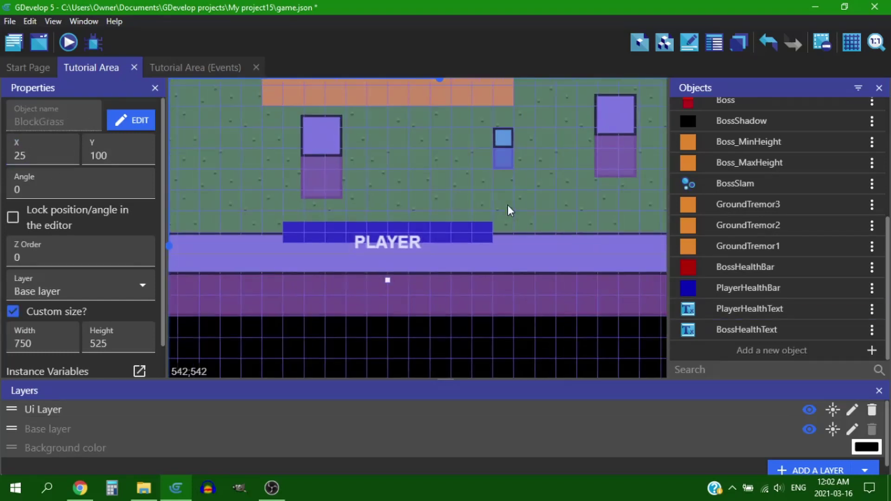
scroll(508, 205, "down", 1)
middle_click_drag(592, 140, 574, 223)
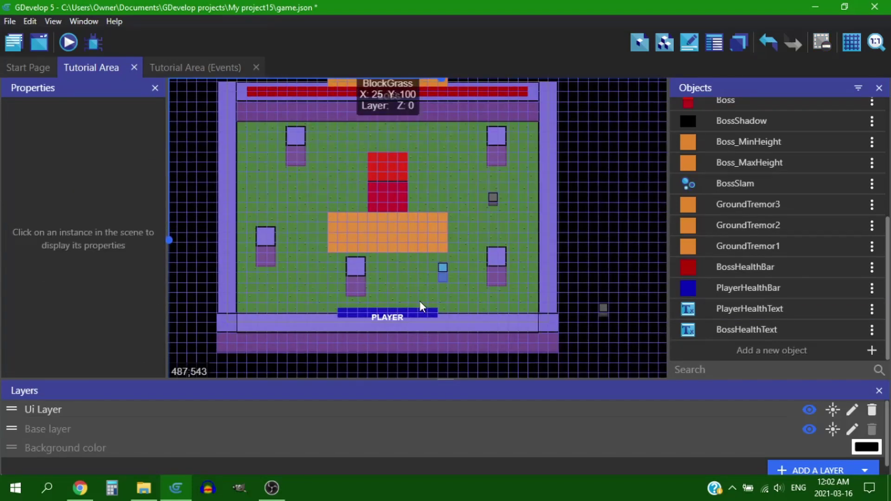
left_click(396, 316)
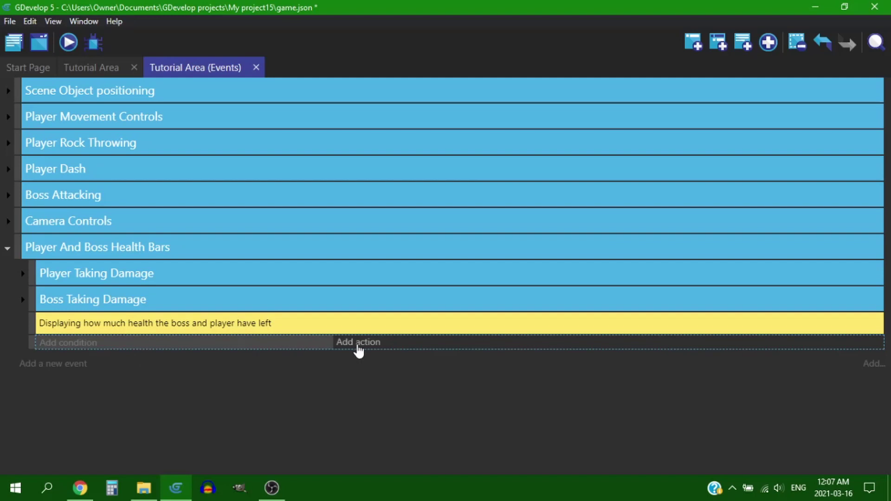
Add a Sprite Width action to the health display event, targeting PlayerHealthBar with the = (set to) operator
left_click(358, 343)
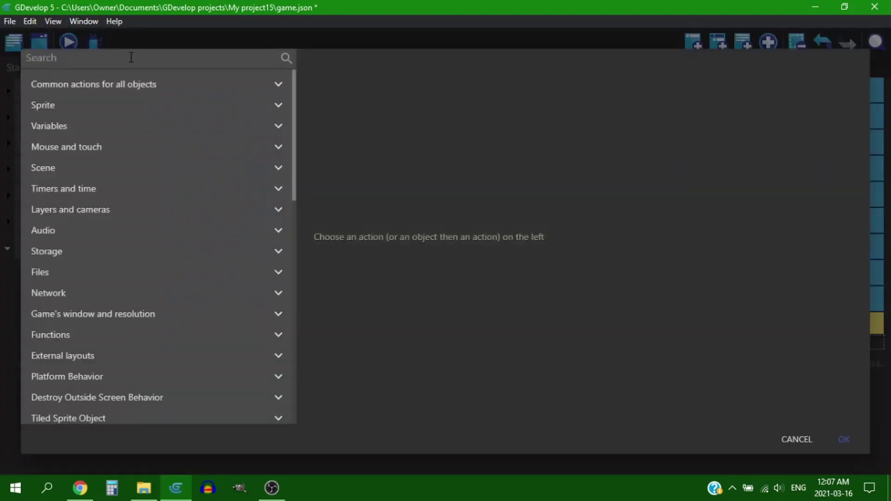
type("width")
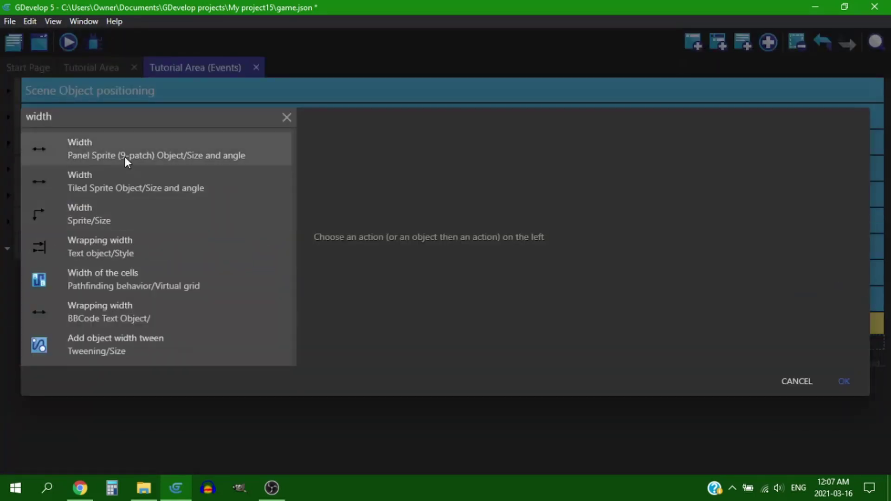
left_click(125, 153)
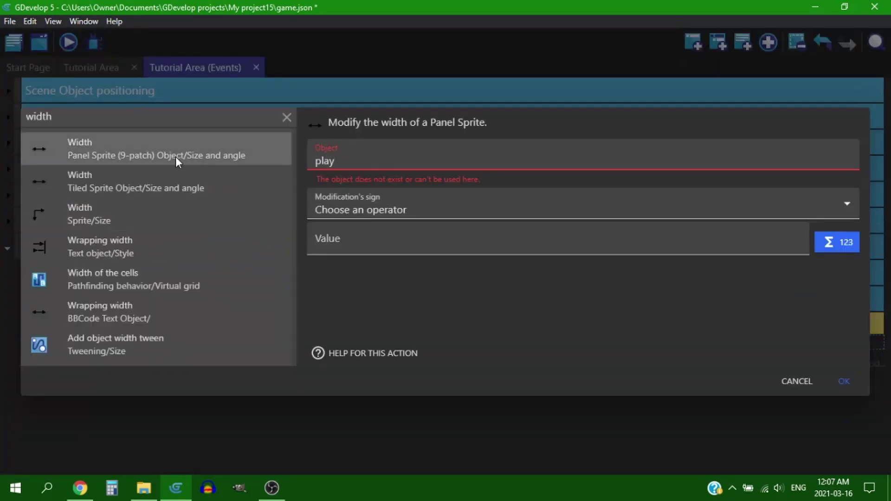
left_click(161, 182)
left_click(128, 224)
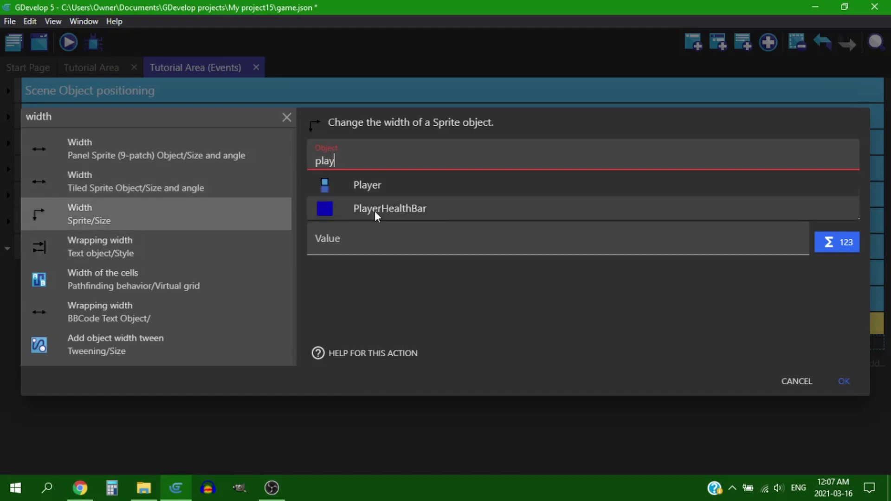
left_click(374, 211)
left_click(384, 200)
left_click(378, 221)
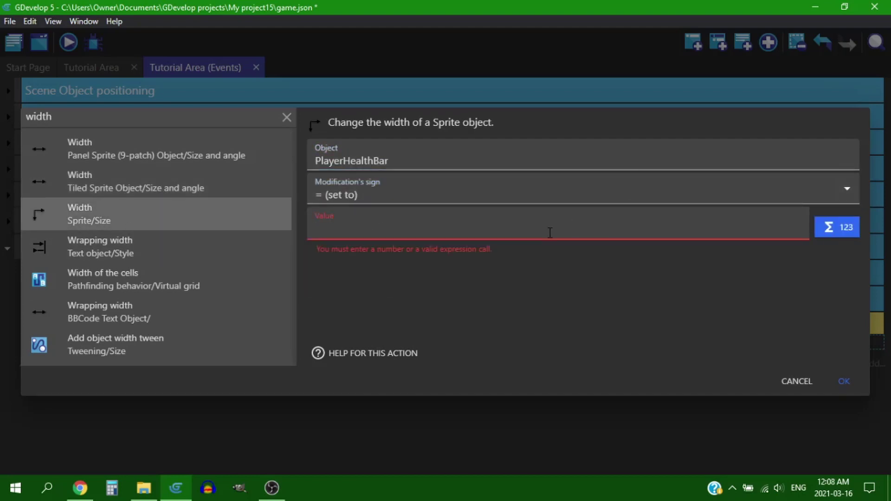
Insert the object variable expression for the Player's Health as the PlayerHealthBar width value
left_click(837, 228)
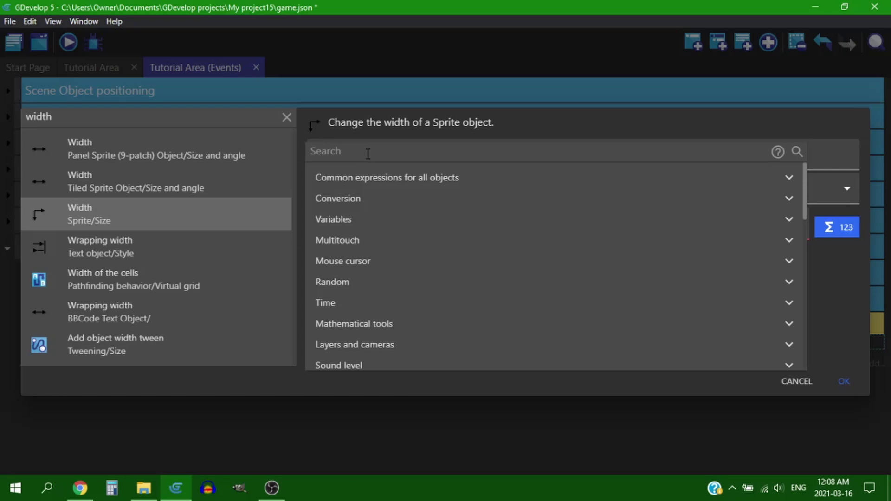
type("object")
scroll(430, 299, "down", 6)
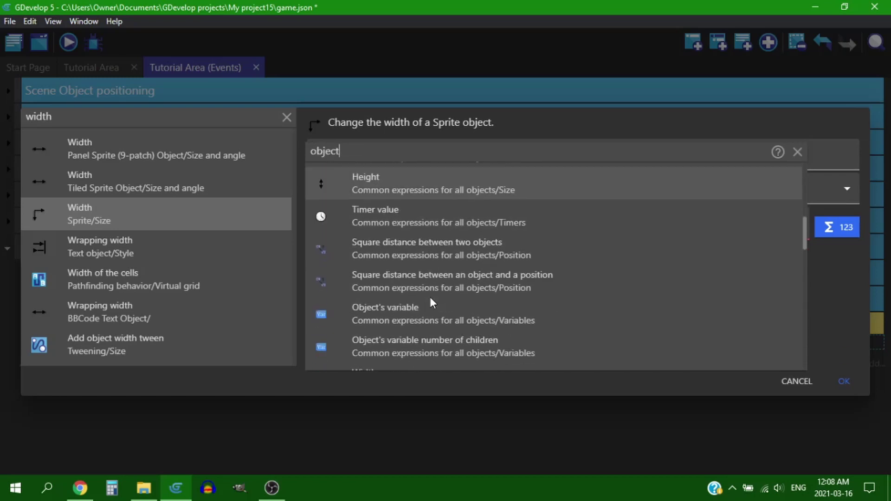
key("Escape")
left_click(306, 201)
left_click(209, 340)
left_click(203, 227)
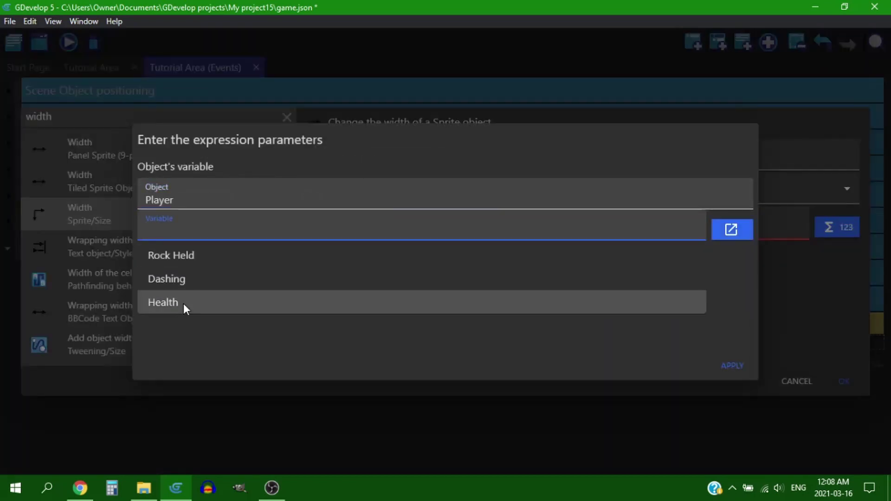
left_click(183, 303)
left_click(731, 364)
Multiply the health expression by 50 so the width reads Player.Variable(Health)*50, and accept the action
left_click(504, 232)
type("8")
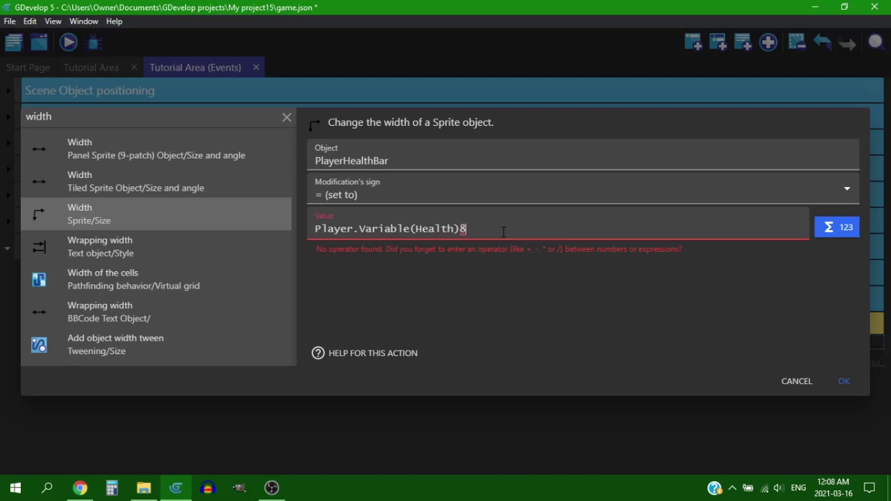
type("*")
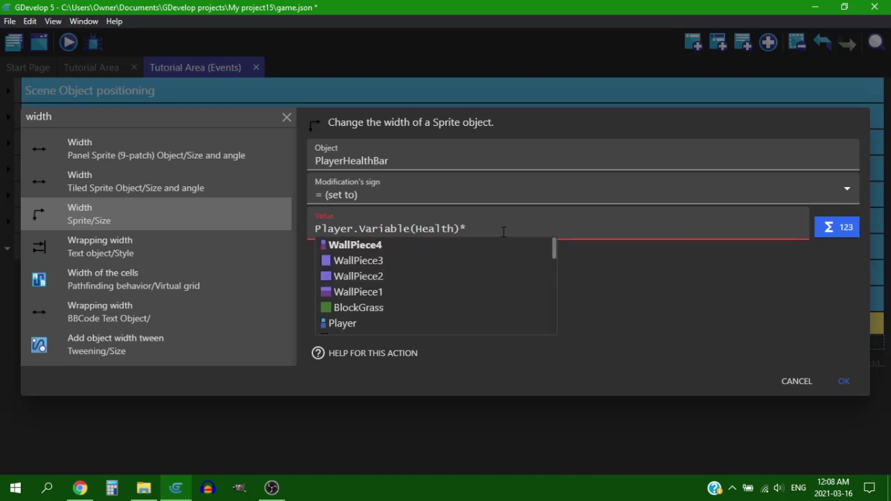
type("50")
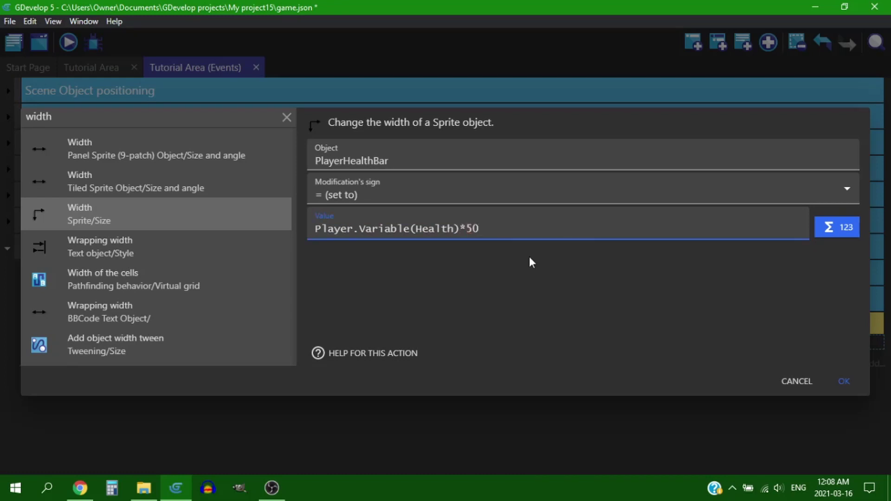
left_click(844, 382)
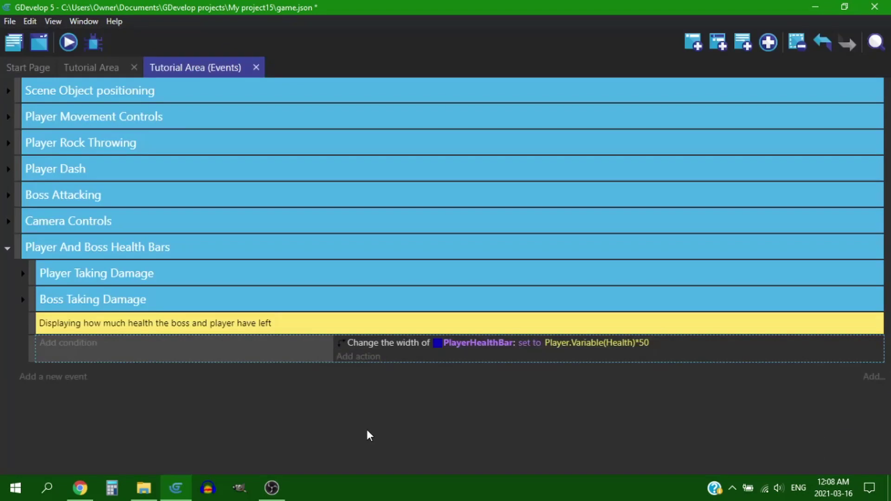
Preview the game and move the player under the boss's slams to test the player health bar
left_click(70, 43)
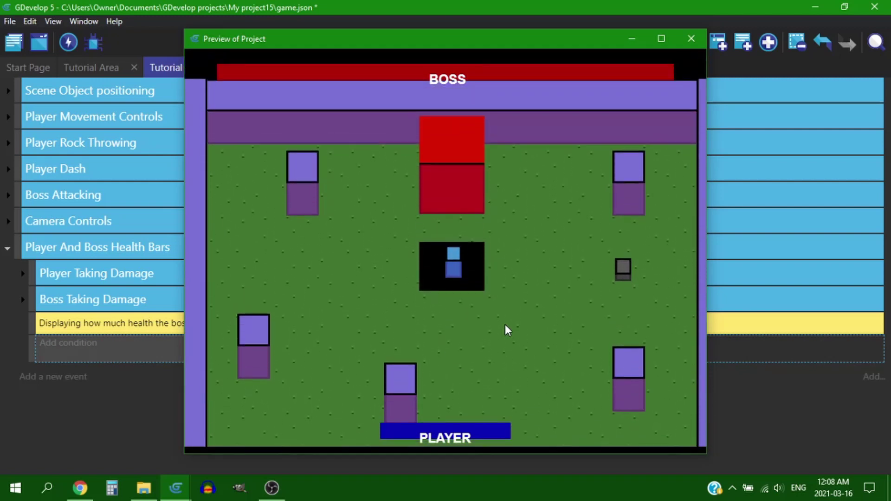
key("s")
key("w")
key("a")
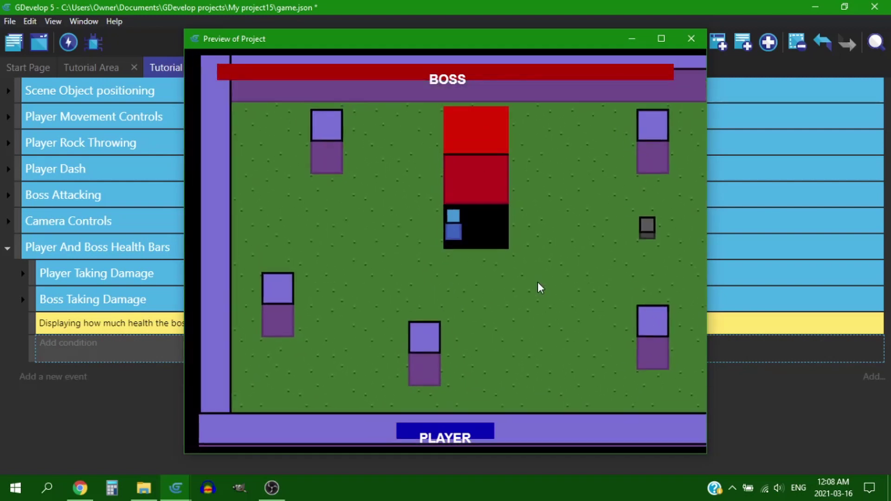
key("d")
key("d")
key("s")
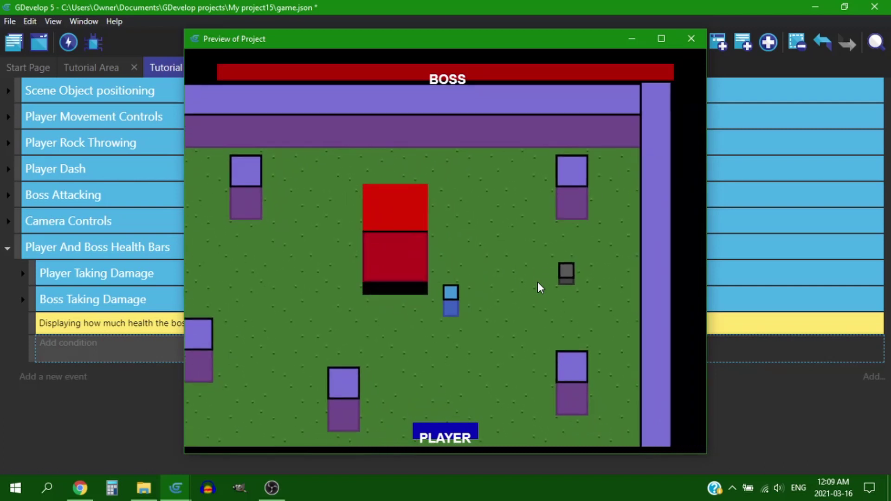
key("a")
key("w")
key("d")
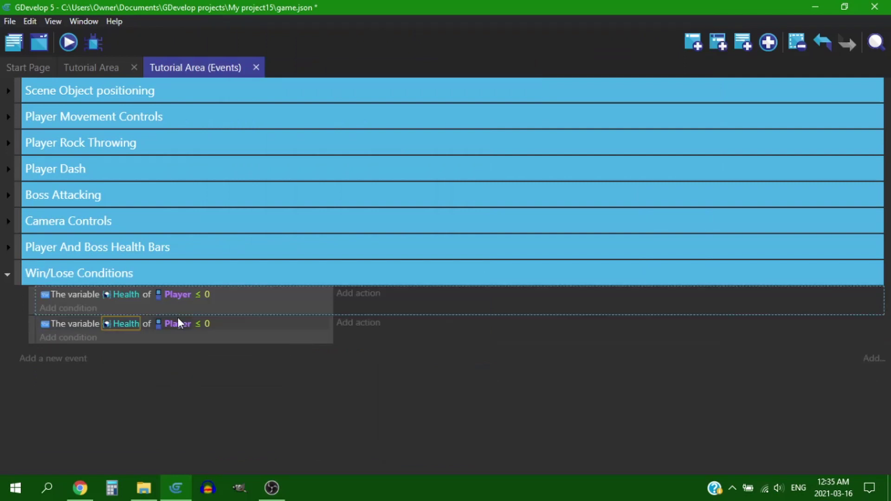
Change the object of the second Health ≤ 0 condition under Win/Lose Conditions to Boss
left_click(178, 320)
double_click(185, 350)
type("bo")
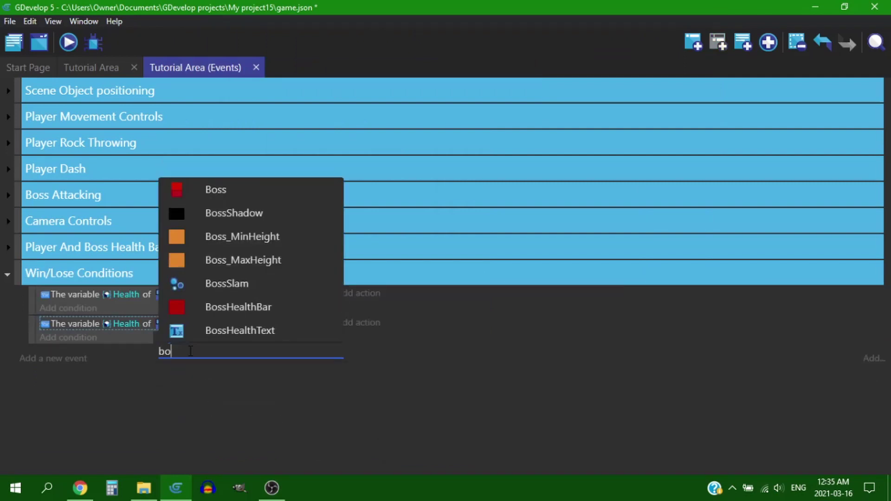
left_click(223, 194)
left_click(135, 322)
key("Return")
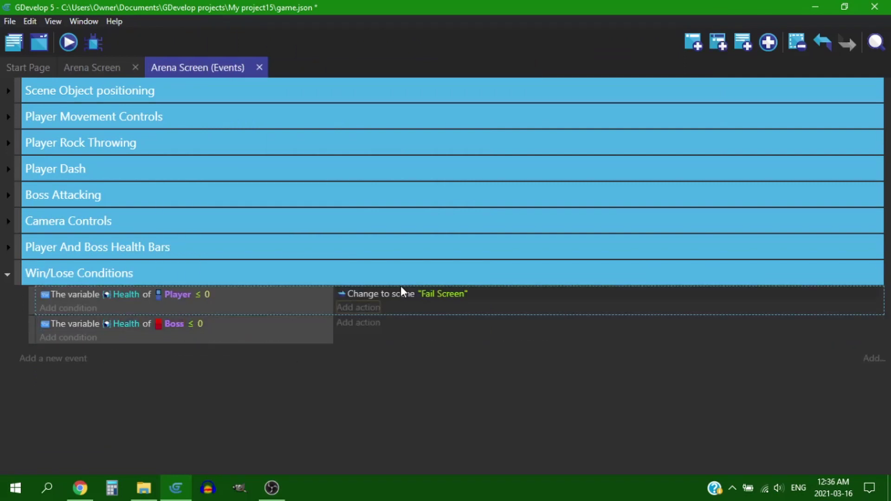
Copy the "Fail Screen" scene change action to the Boss health event and choose a different target scene for the copy
left_click_drag(383, 304, 445, 323, "ctrl")
double_click(446, 323)
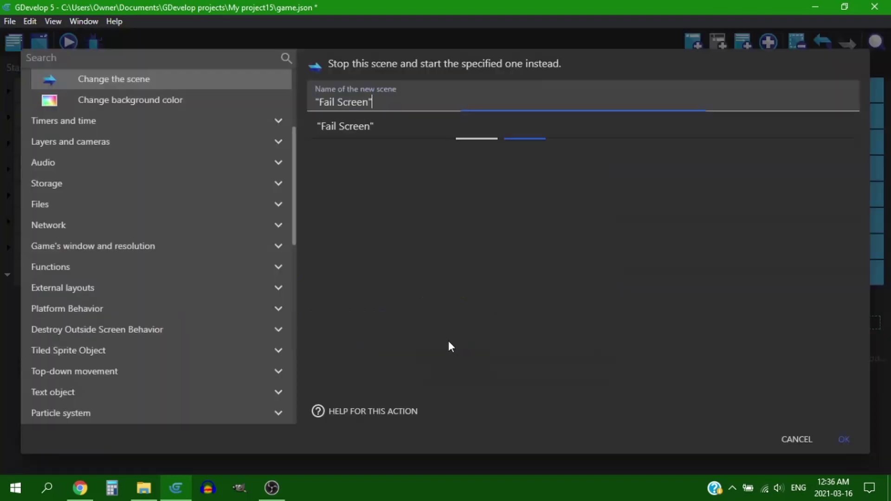
triple_click(383, 103)
key("BackSpace")
left_click(366, 149)
left_click(844, 439)
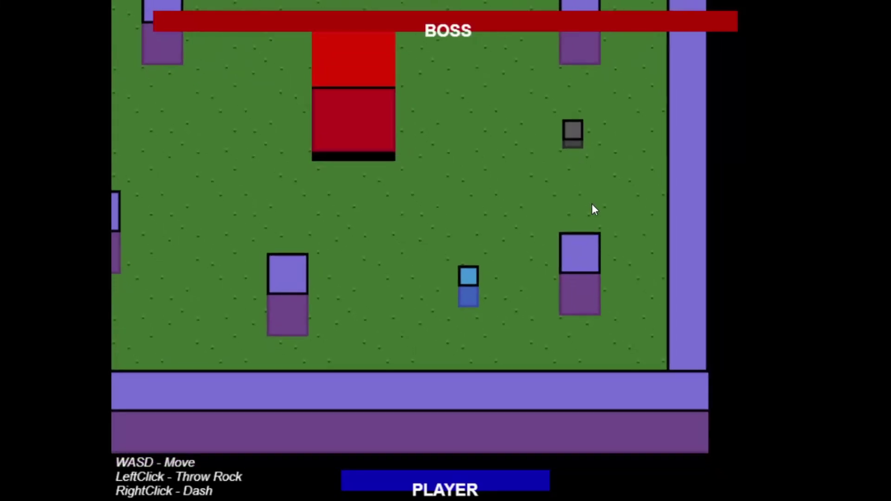
Test picking up the rock, dashing past the boss's shadow and throwing the rock at the boss
key("d")
key("w")
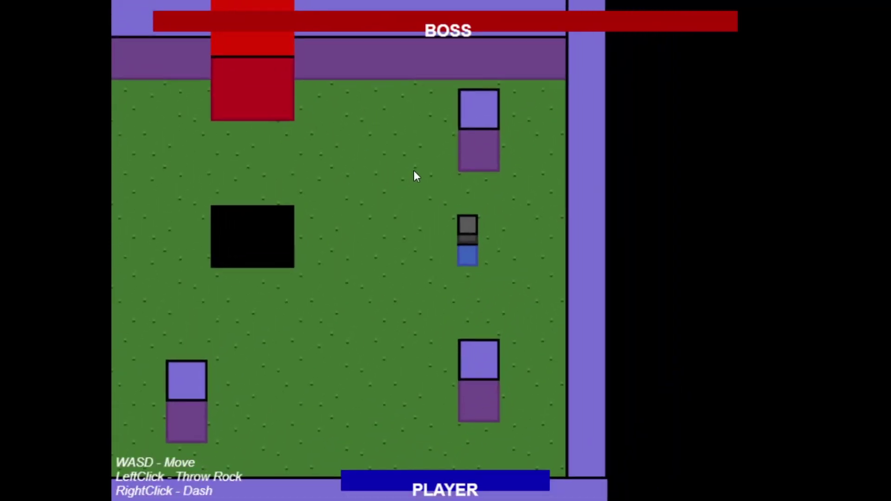
key("s")
key("a")
right_click(255, 246)
key("w")
key("s")
key("d")
left_click(622, 253)
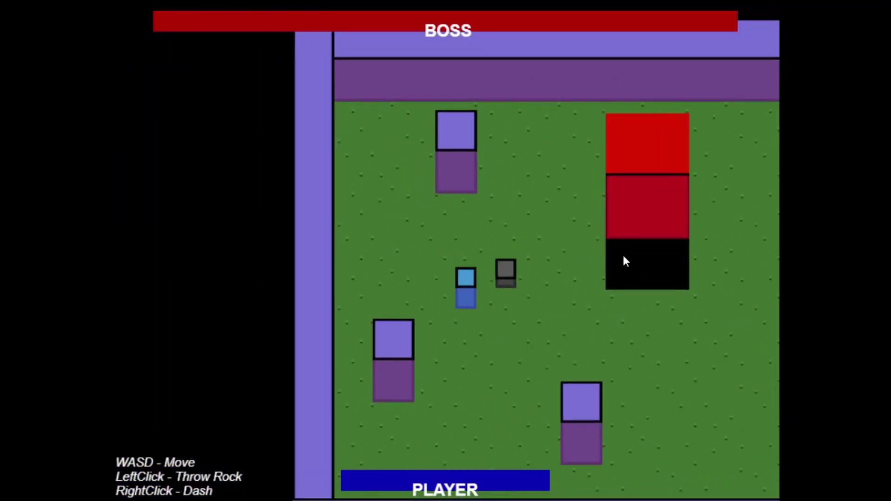
Test retrieving the thrown rock and throwing it at the boss again from below
key("w")
key("a")
key("s")
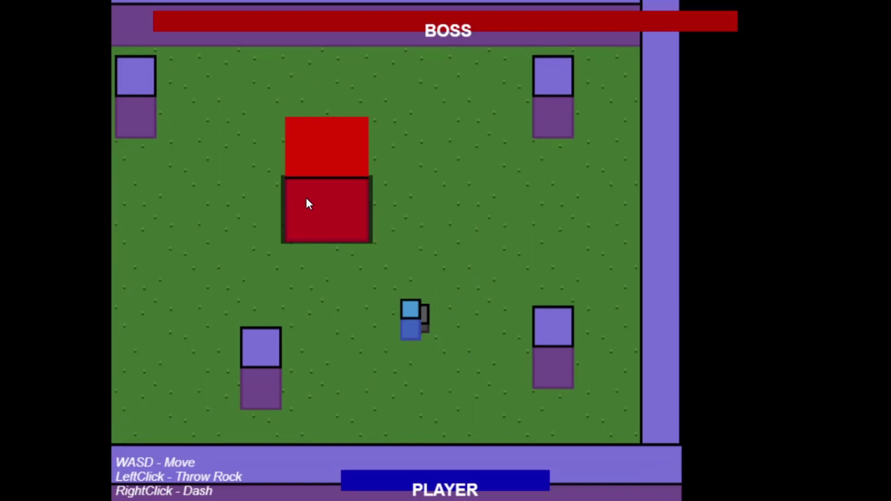
left_click(305, 198)
Test carrying the rock to the upper side of the arena and hitting the boss with it
key("w")
key("d")
key("a")
key("s")
key("w")
key("d")
key("w")
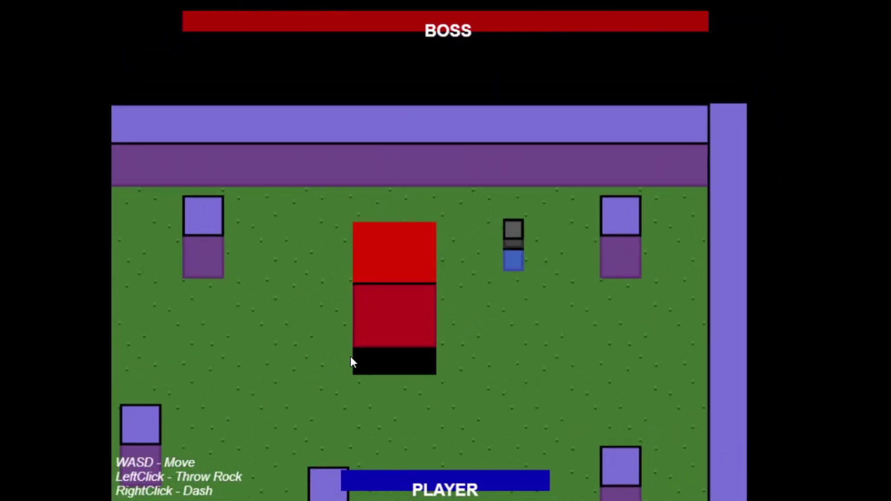
left_click(350, 356)
key("s")
key("d")
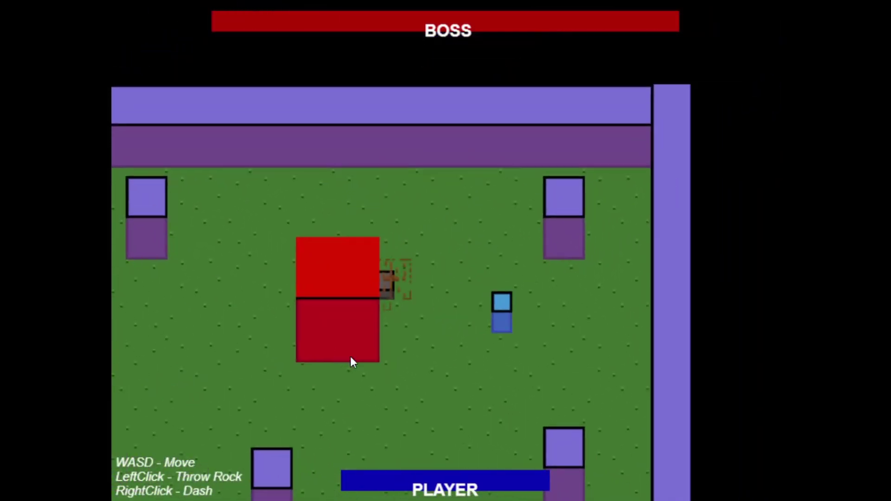
Test collecting the rock and carrying it beneath the slamming boss to check the damage to the player
key("a")
key("w")
key("a")
key("a")
key("s")
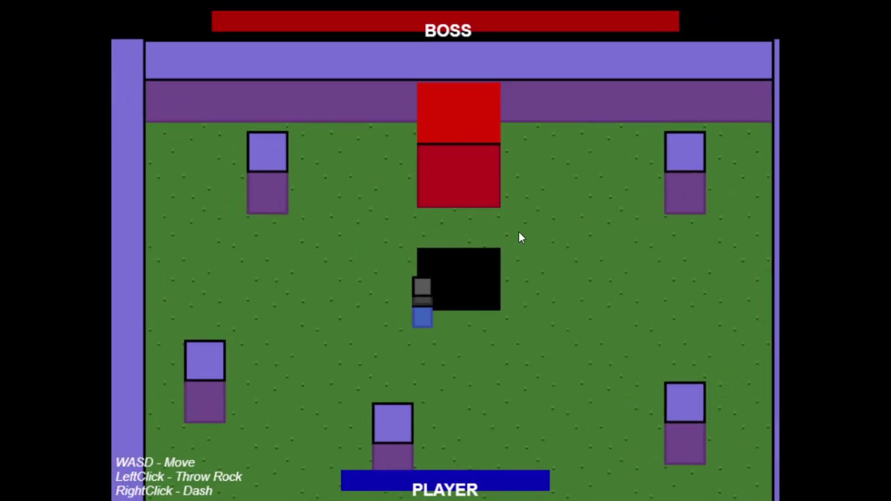
key("w")
key("d")
key("s")
key("s")
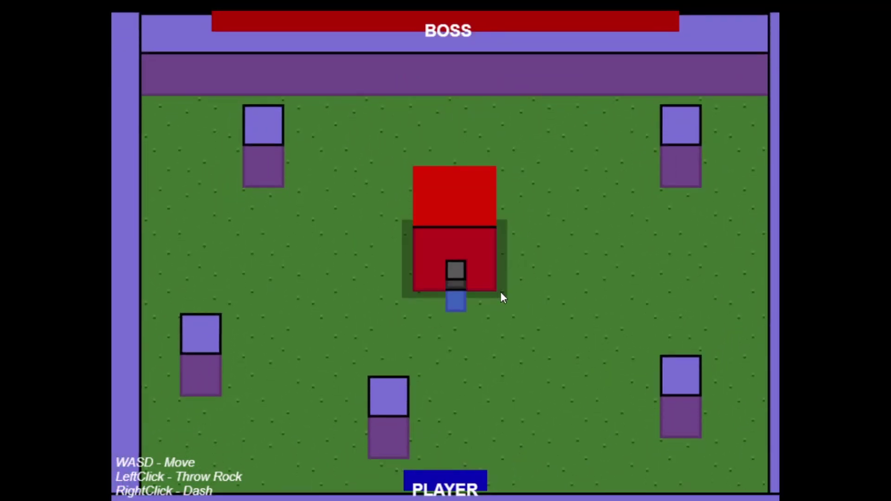
key("a")
key("w")
key("d")
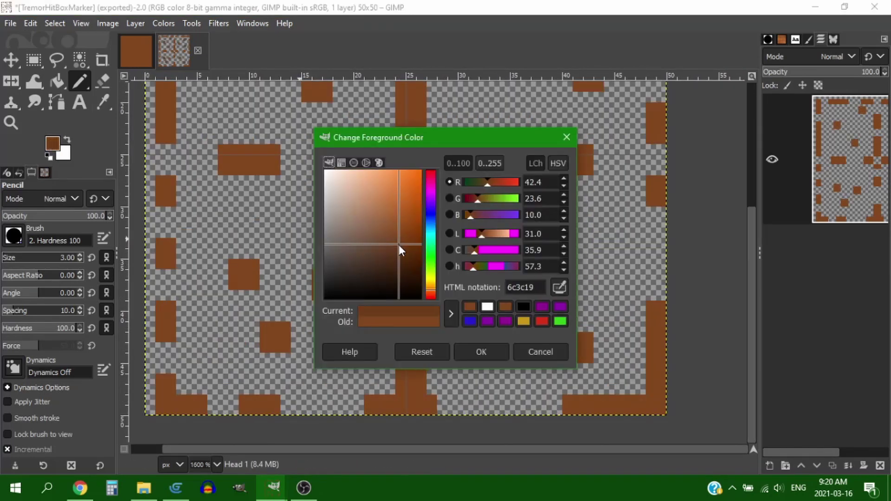
In GIMP, set a darker brown foreground colour for shading the TremorHitBoxMarker image
left_click_drag(399, 246, 399, 253)
key("Return")
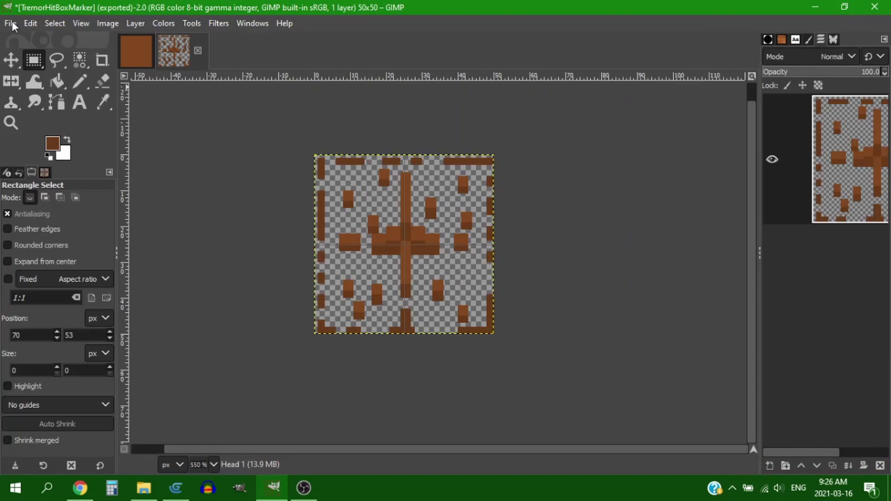
left_click(10, 23)
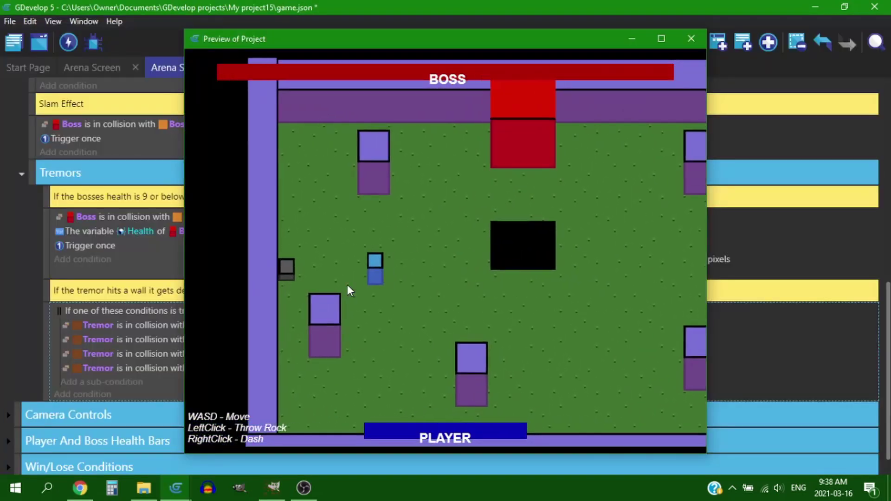
In the GDevelop preview, pick up the rock by the arena wall and throw it at the boss to test the tremor trigger
key("a")
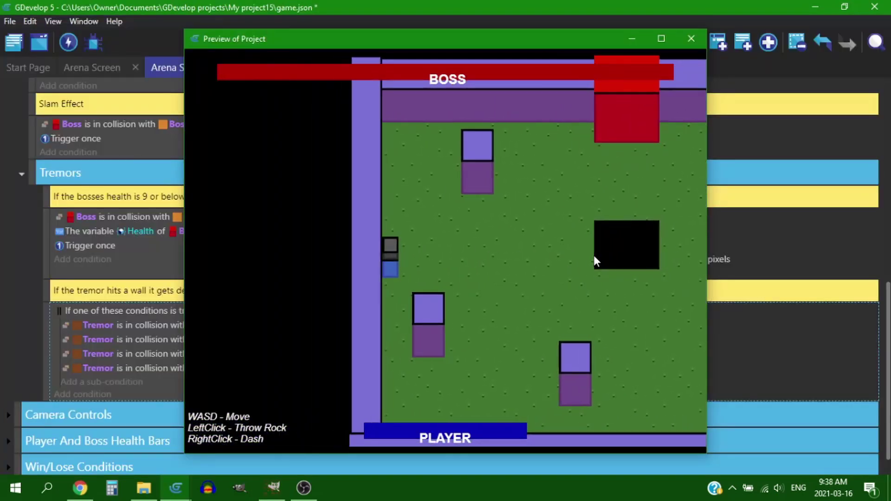
key("d")
key("s")
left_click(561, 217)
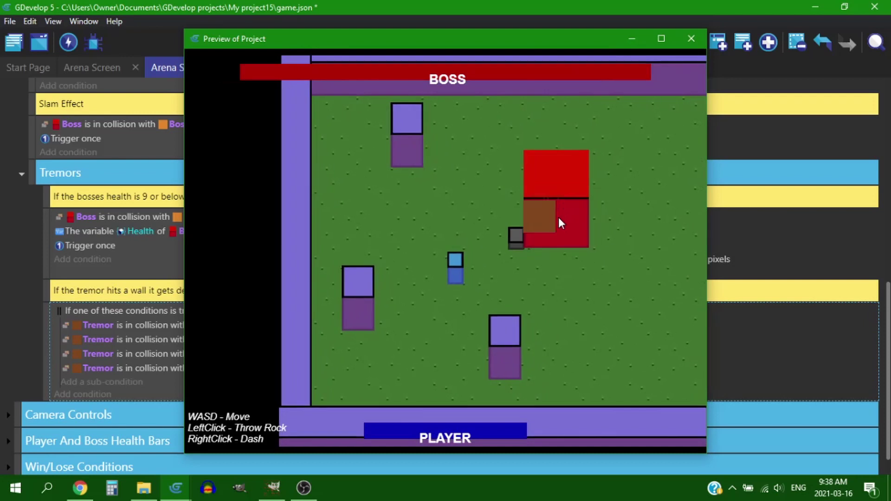
Move the player around the lower part of the arena to test how the boss's tremors travel
key("s")
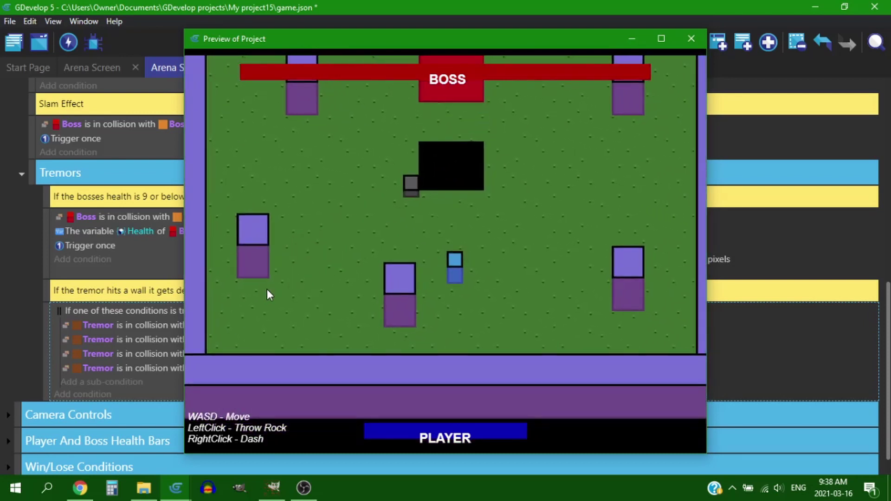
key("d")
key("a")
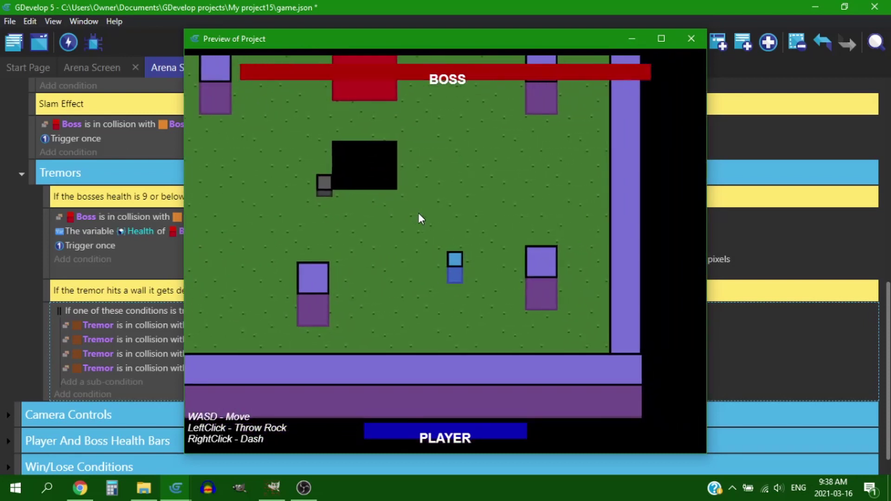
key("w")
key("d")
key("s")
key("d")
key("s")
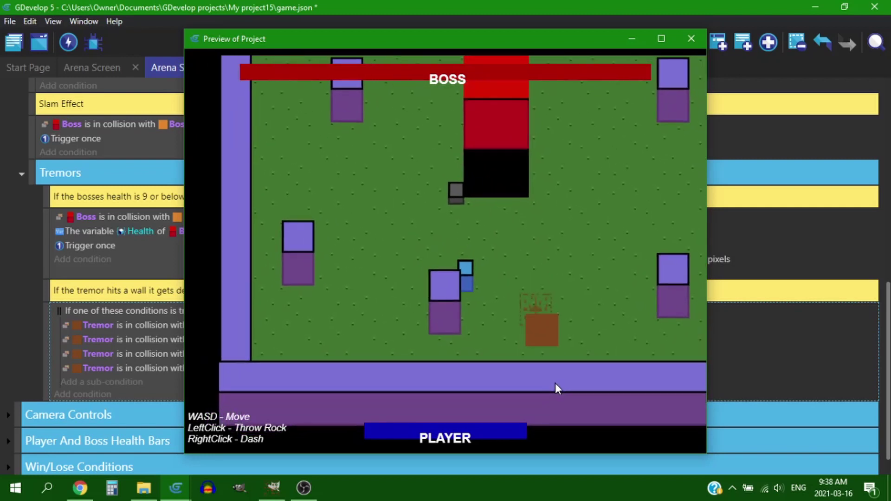
Move the player past the arena's lower pillars to test how the tremor hitbox travels relative to its particle effect
key("d")
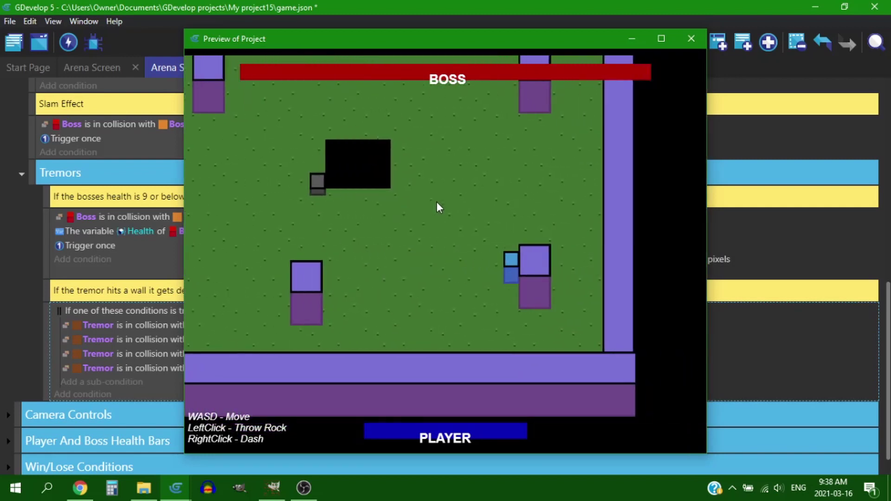
key("d")
key("w")
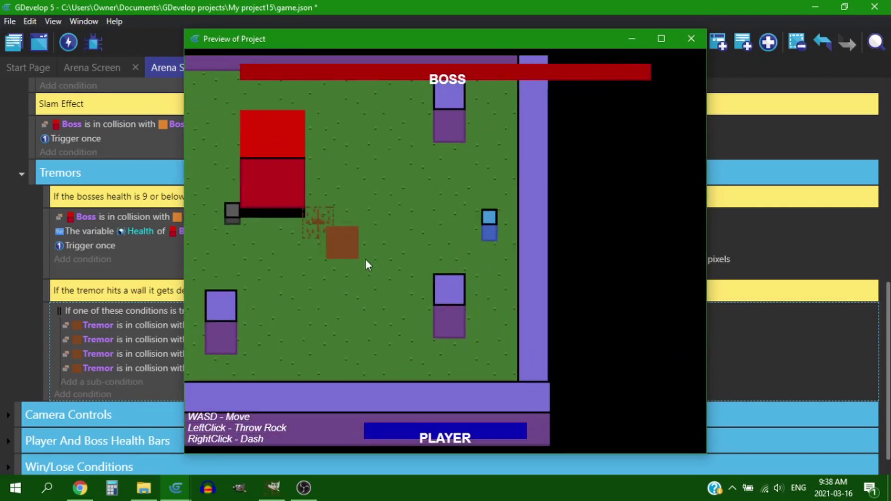
key("s")
key("a")
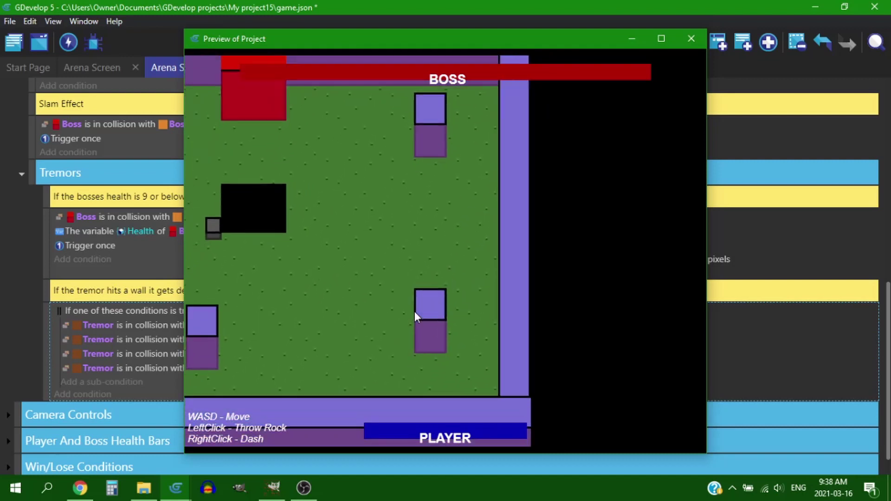
right_click(271, 193)
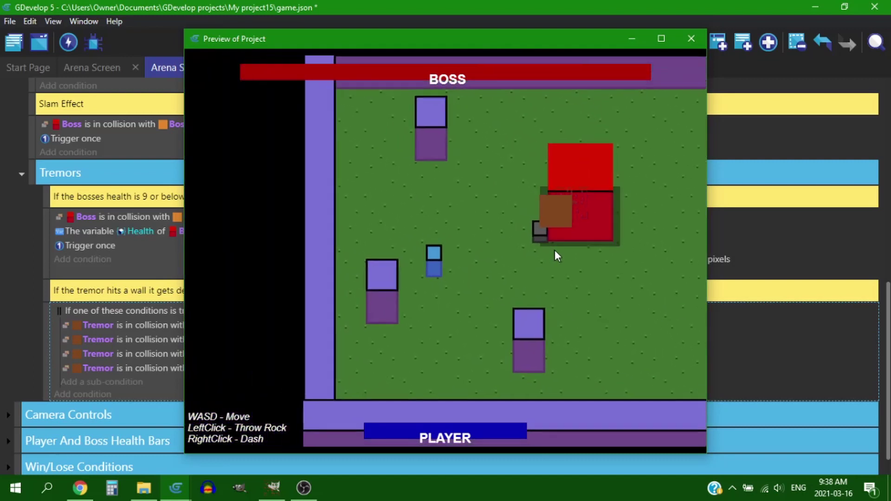
Dash the player around the slamming boss and pick up the rock to test dodging the tremors
key("w")
key("a")
right_click(566, 274)
key("w")
key("d")
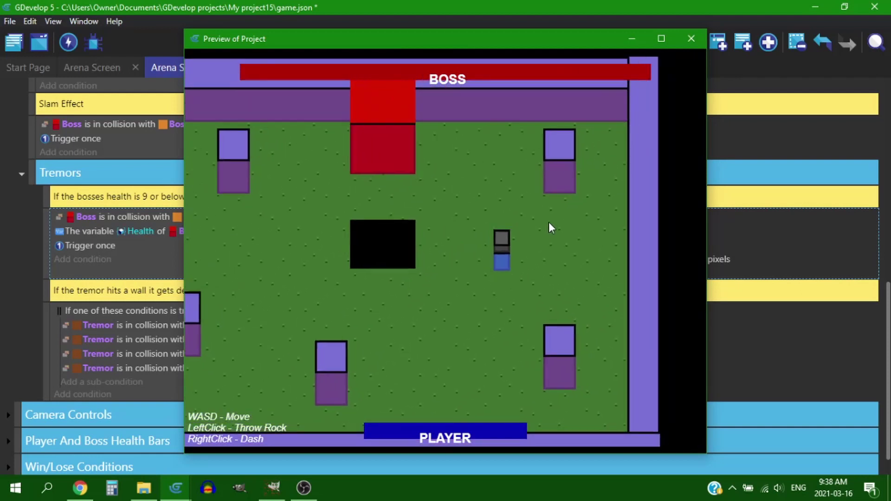
key("s")
Close the preview and set the permanent force moving TremorEffect toward the player to 100 pixels
left_click(691, 38)
left_click(696, 259)
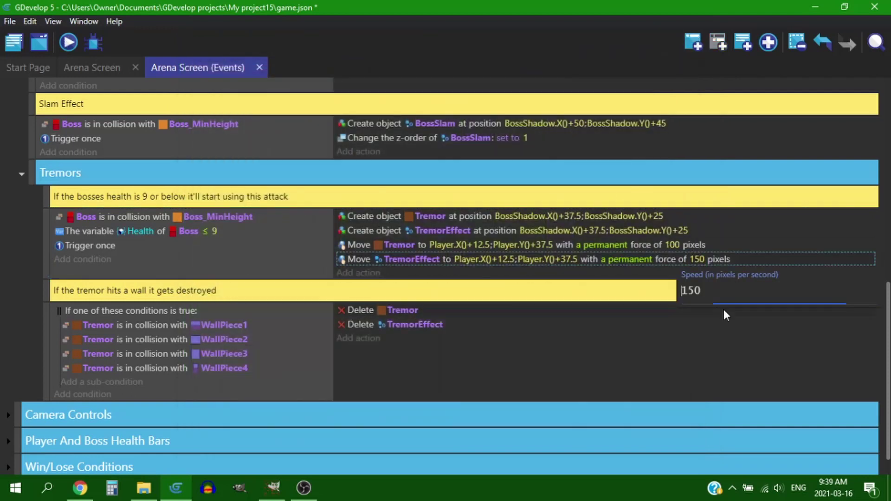
left_click(572, 277)
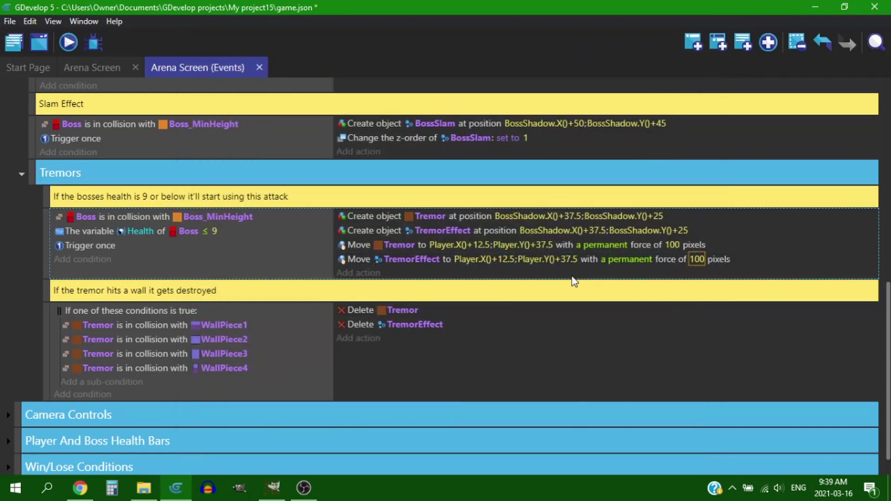
Add a Z order action for the TremorEffect object to the tremor-creation event
left_click(357, 272)
type("z")
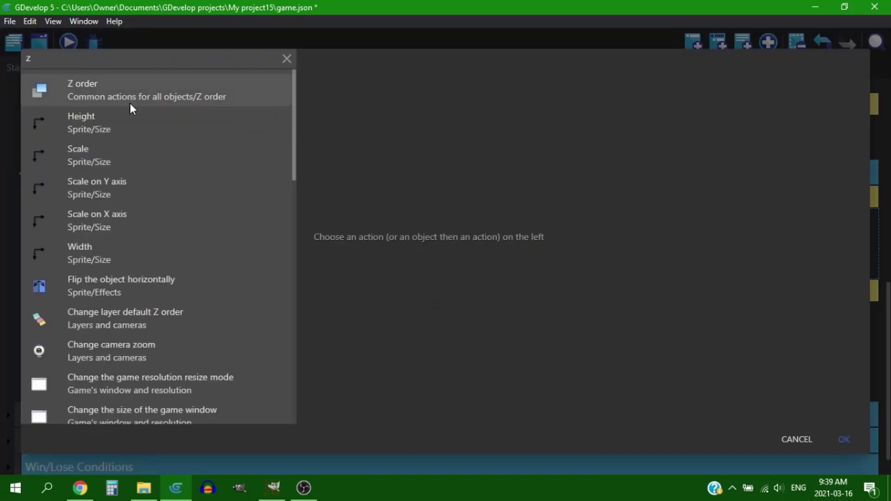
left_click(130, 100)
type("tre")
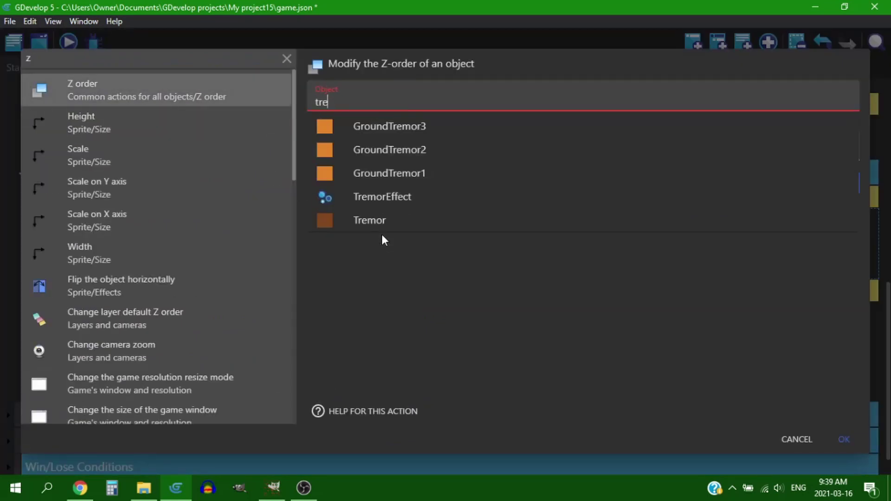
left_click(377, 205)
left_click(365, 137)
left_click(344, 168)
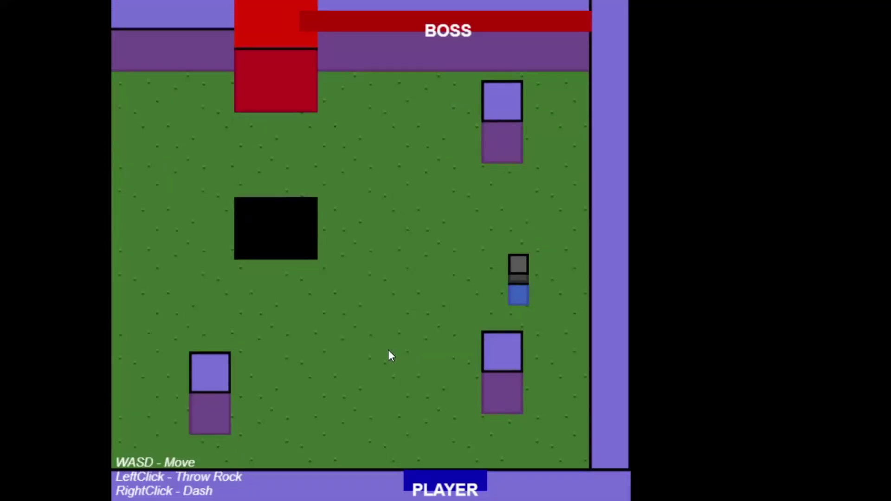
In the full-screen preview, carry the rock along the arena's lower wall with dashes to test the tremor effect
right_click(366, 352)
key("s")
key("d")
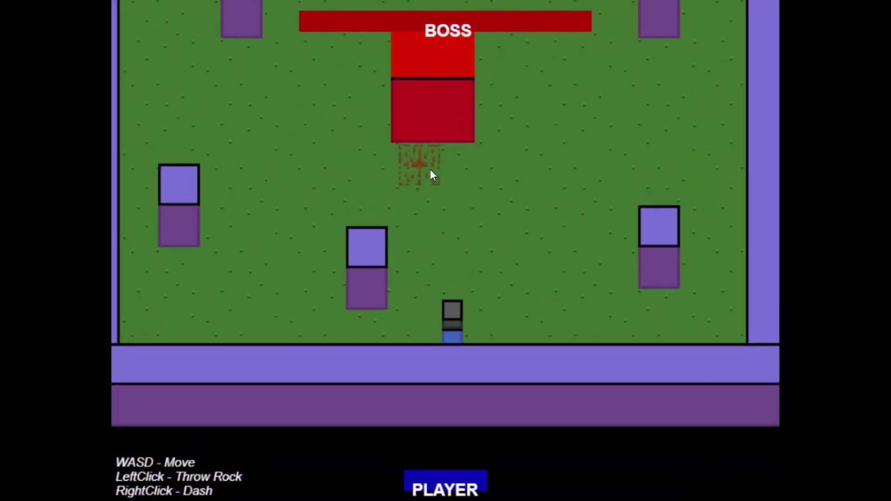
right_click(419, 169)
key("s")
key("d")
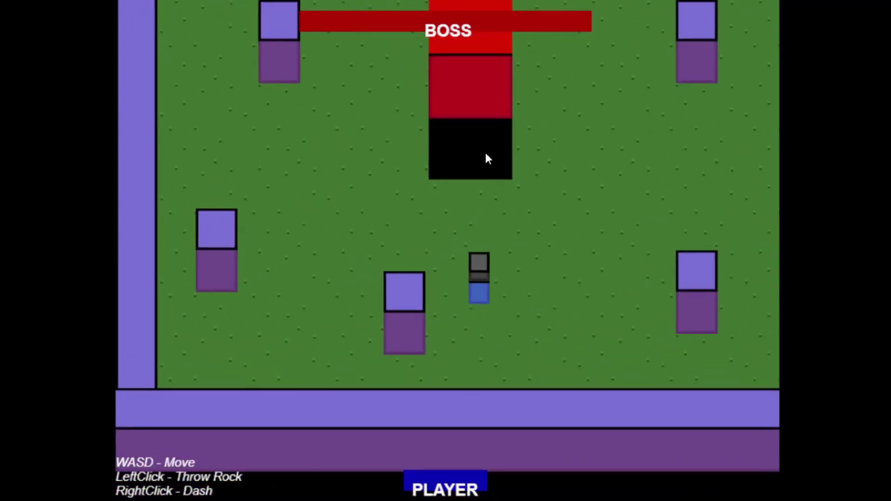
Dash around the pillars near the arena's side wall while carrying the rock to test evading the boss's slams and tremors
key("w")
right_click(578, 92)
key("d")
key("s")
right_click(583, 336)
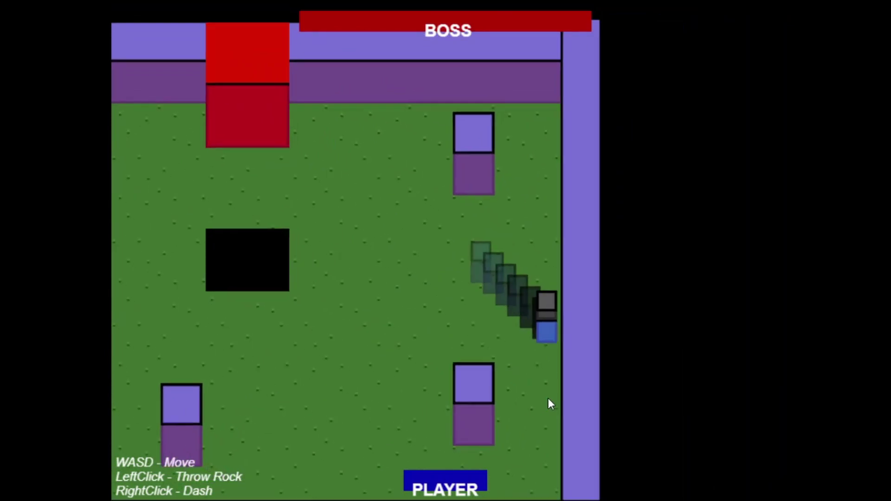
key("a")
key("a")
key("w")
right_click(521, 168)
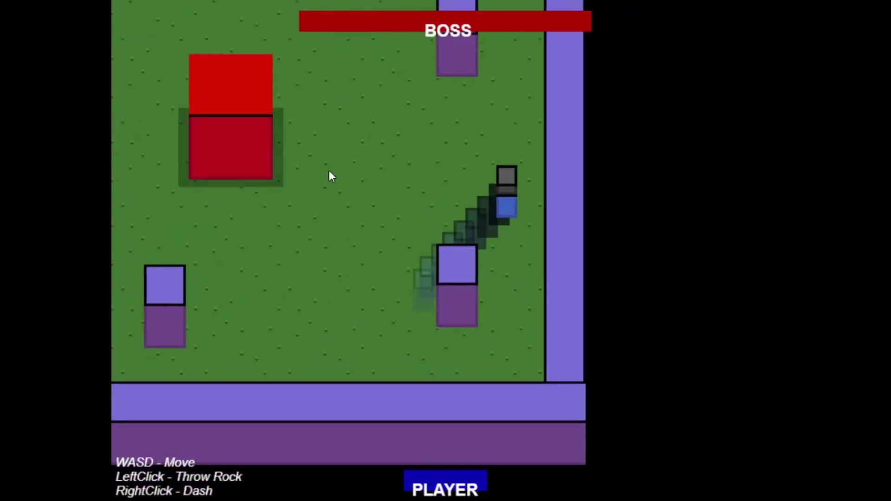
key("d")
key("a")
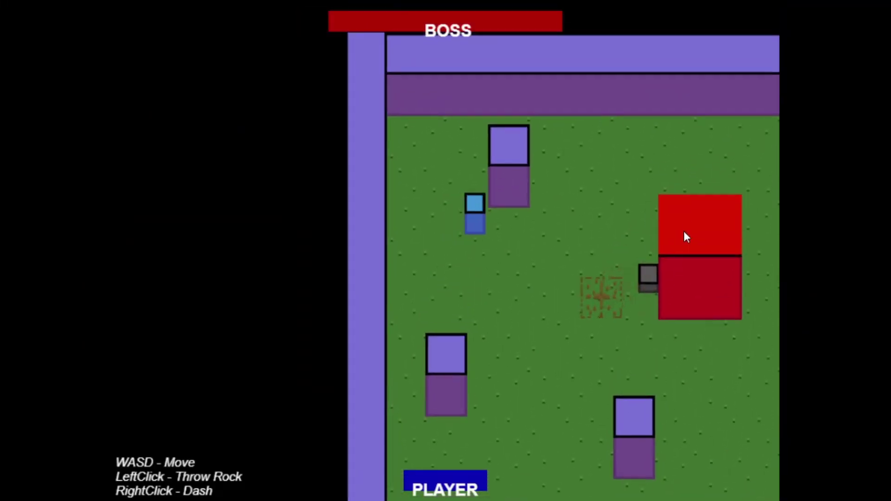
Collect the rock near the boss, dash to the lower pillar and throw it at the boss while avoiding tremors
key("d")
key("s")
right_click(636, 355)
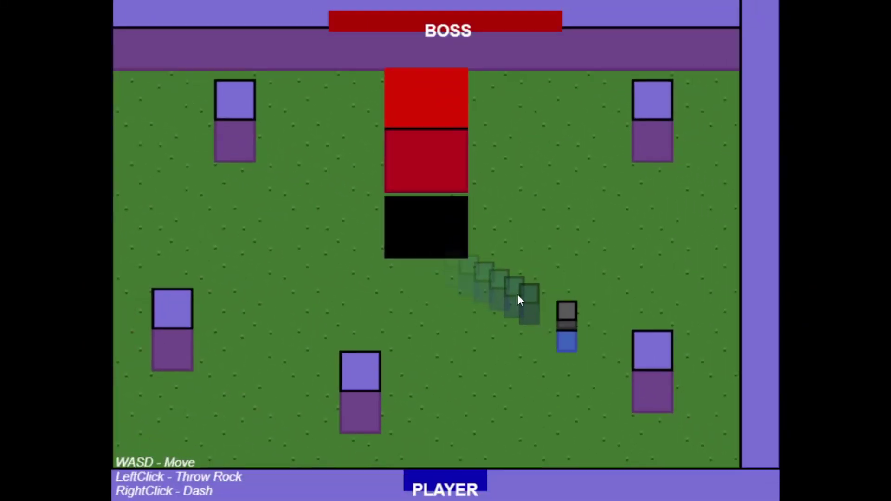
key("s")
key("a")
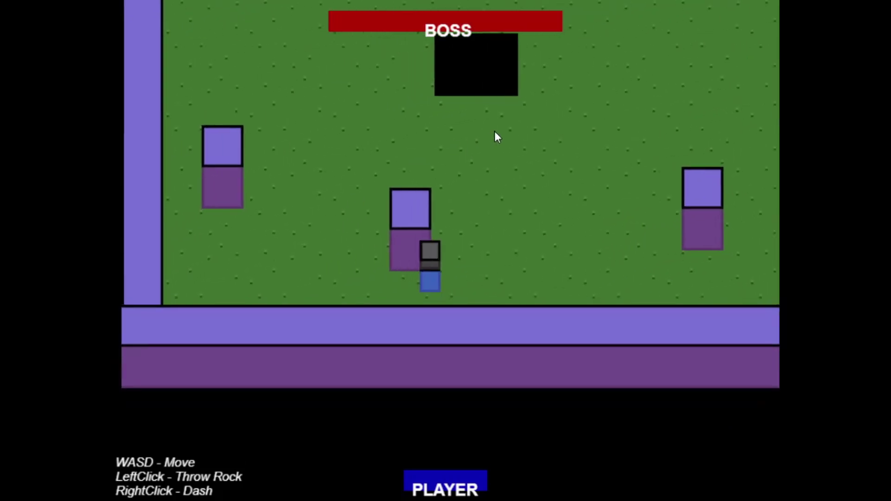
key("a")
left_click(480, 107)
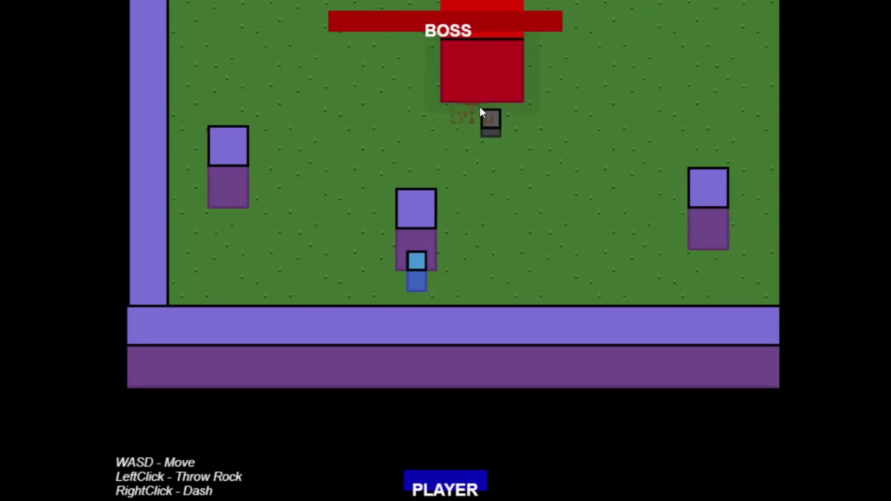
key("a")
key("w")
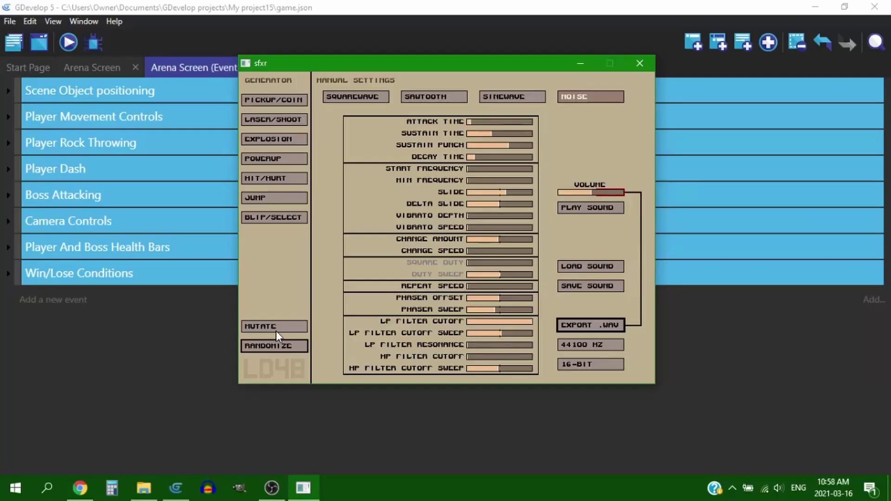
In sfxr, mutate the noise sound and start exporting it as a WAV, locating the Titan souls prototype folder
left_click(277, 331)
left_click(579, 328)
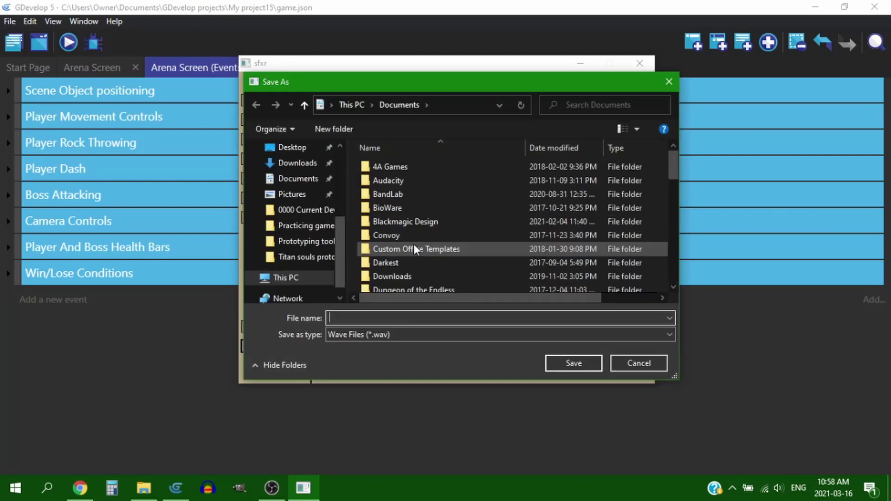
left_click_drag(338, 230, 338, 174)
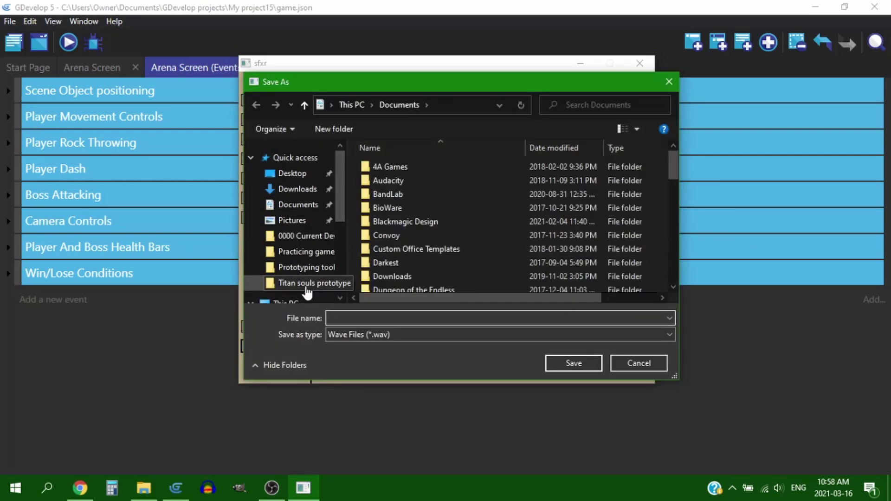
Create a folder named Sound effects inside Titan souls prototype and open it as the export location
right_click(537, 241)
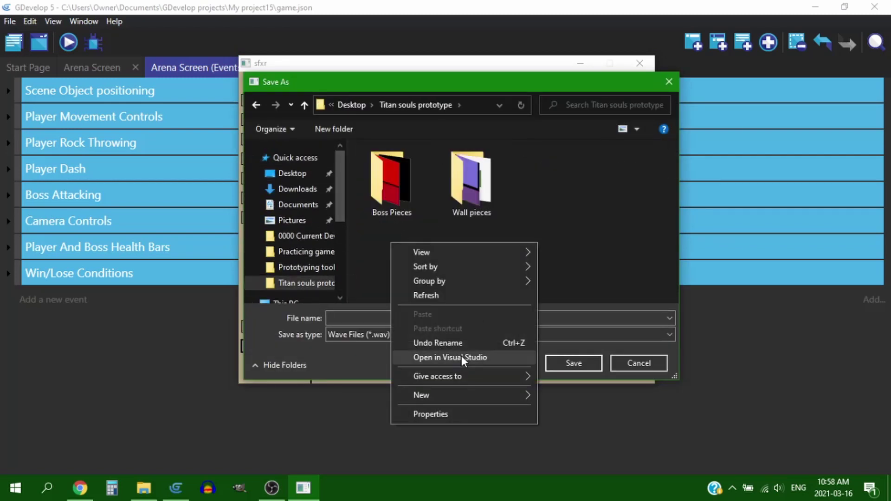
mouse_move(453, 393)
left_click(580, 219)
type("Sound effects")
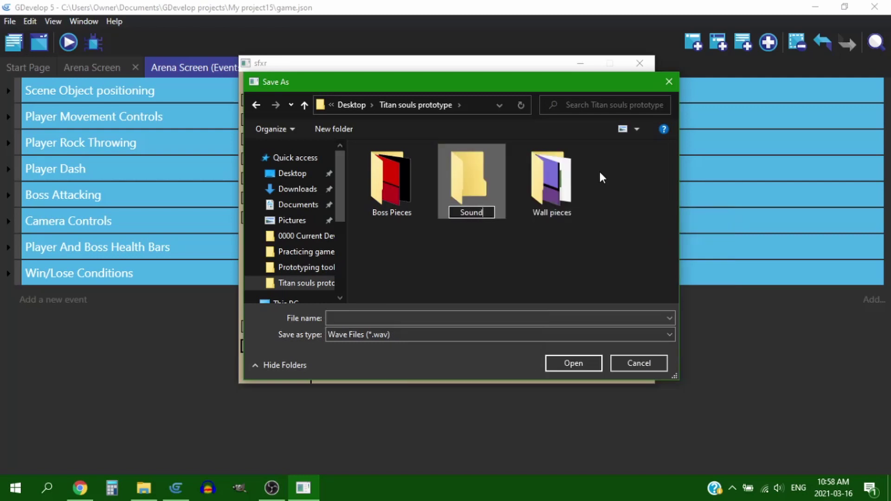
key("Return")
double_click(473, 178)
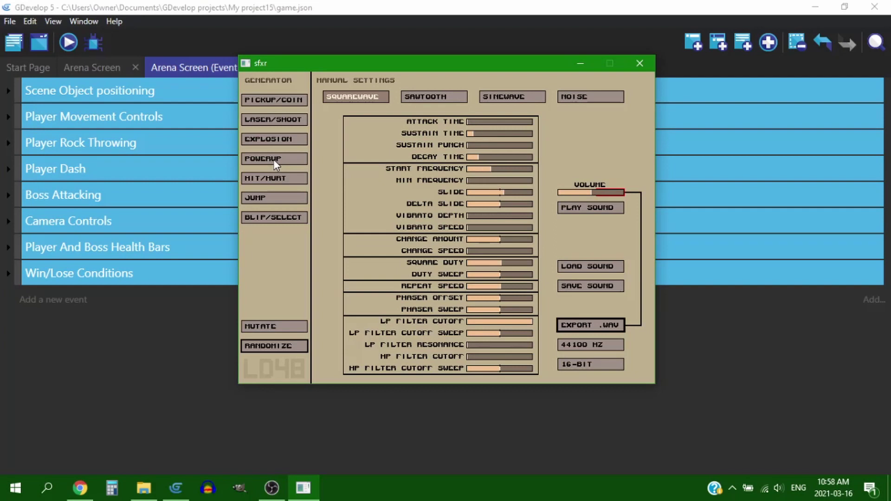
Generate a Powerup sound and audition a series of Hit/Hurt sounds
left_click(274, 160)
left_click(272, 179)
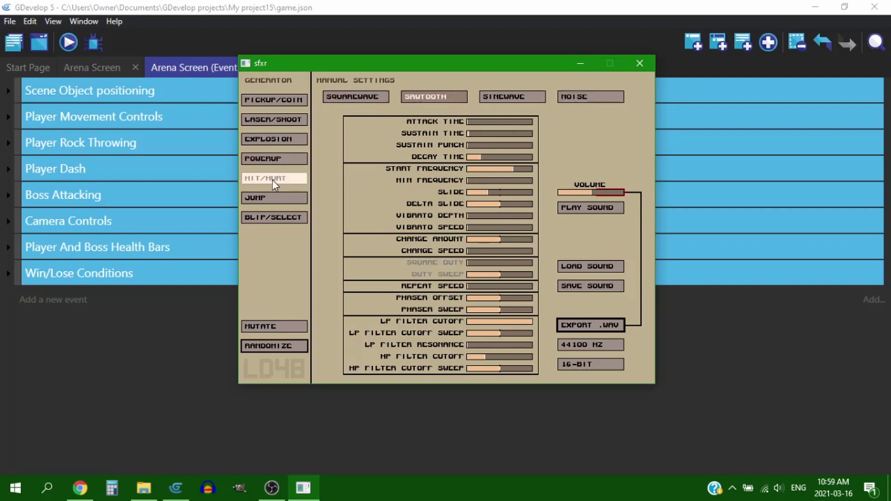
left_click(272, 179)
left_click(272, 179)
left_click(272, 179)
left_click(272, 179)
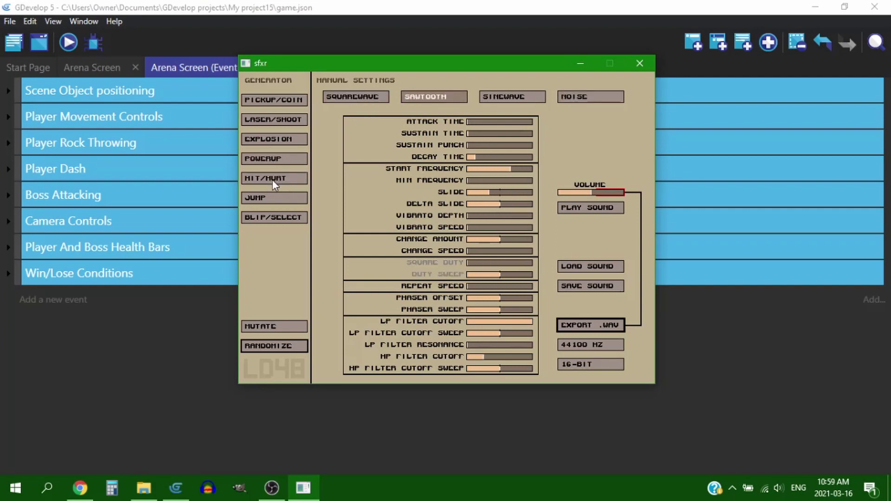
left_click(272, 180)
left_click(272, 180)
left_click(272, 180)
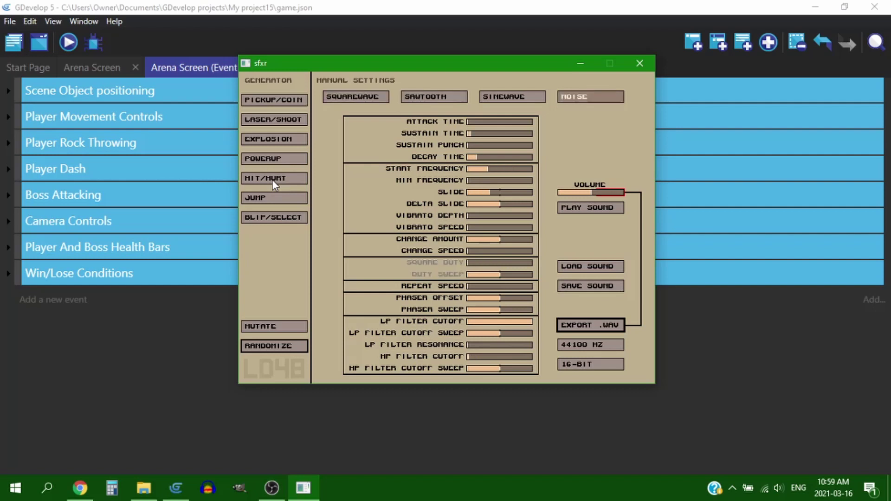
Generate and audition several Jump sounds
left_click(267, 199)
left_click(267, 199)
left_click(266, 199)
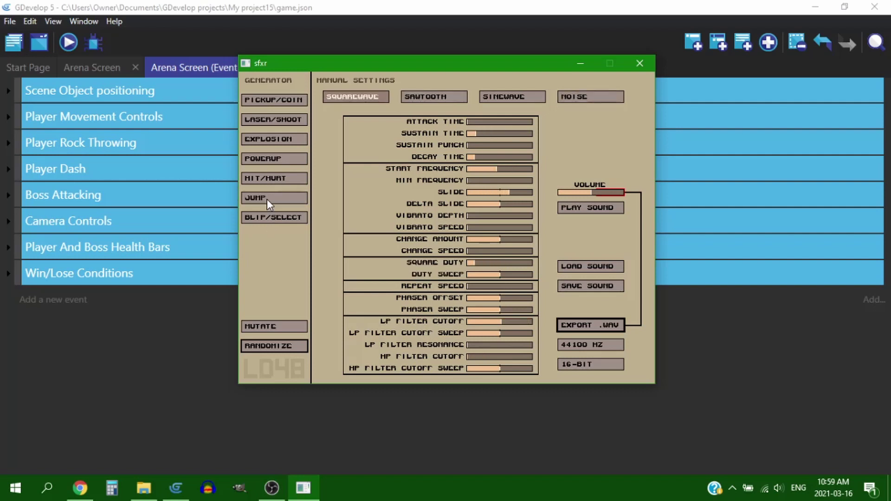
left_click(266, 199)
left_click(266, 199)
left_click(266, 200)
Switch the waveform to Noise, randomize the sound several times and mutate the result
left_click(589, 93)
left_click(271, 346)
left_click(272, 347)
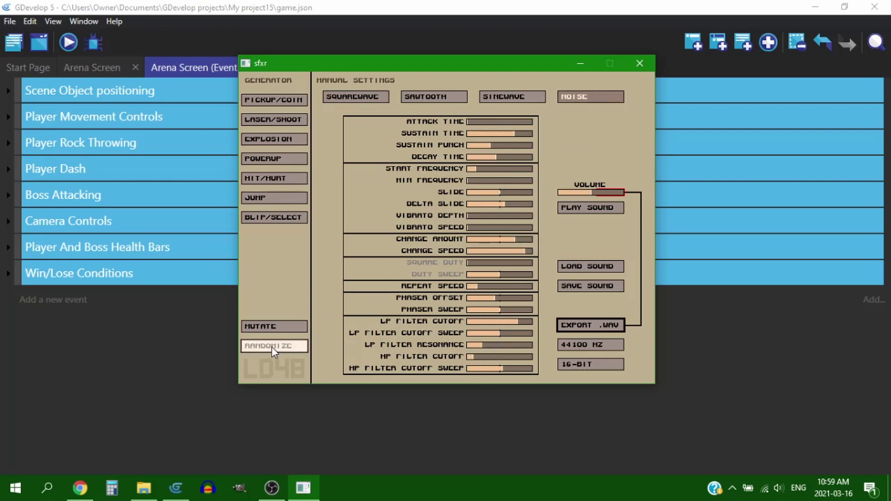
left_click(272, 347)
left_click(271, 347)
left_click(272, 328)
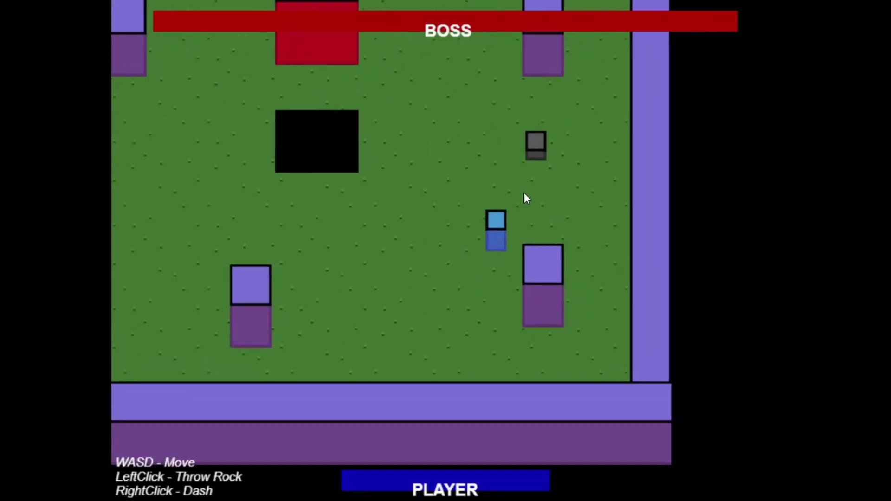
In the full-screen game preview, collect the rock, dash past the boss and throw the rock toward it
key("s")
key("a")
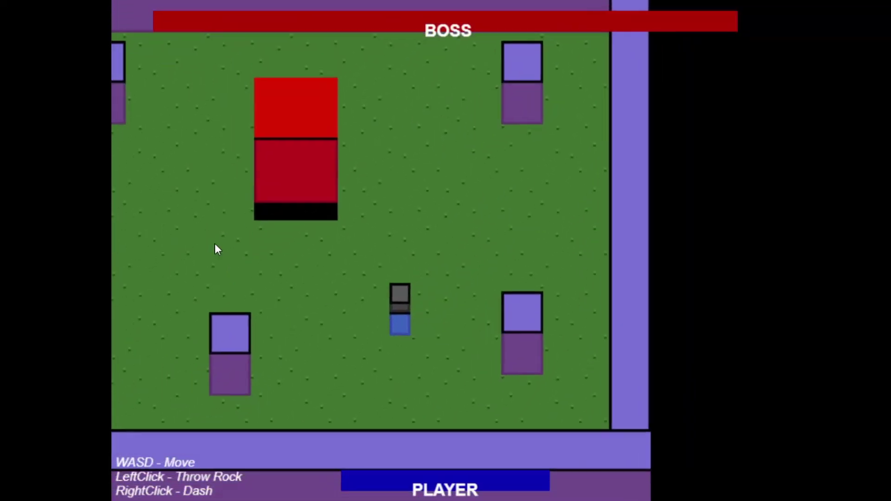
right_click(271, 246)
key("w")
key("d")
key("s")
left_click(615, 266)
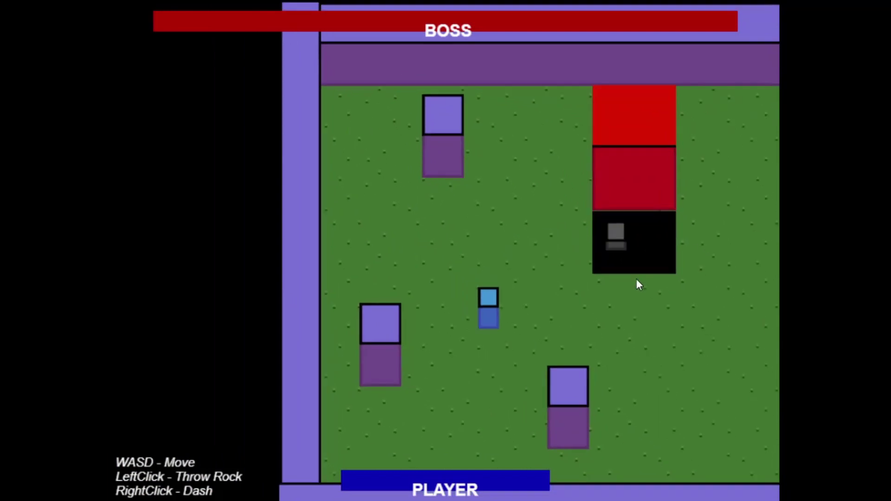
Dash back to retrieve the rock from the boss's shadow and throw it at the boss from the other side
right_click(712, 197)
key("w")
key("d")
key("s")
key("a")
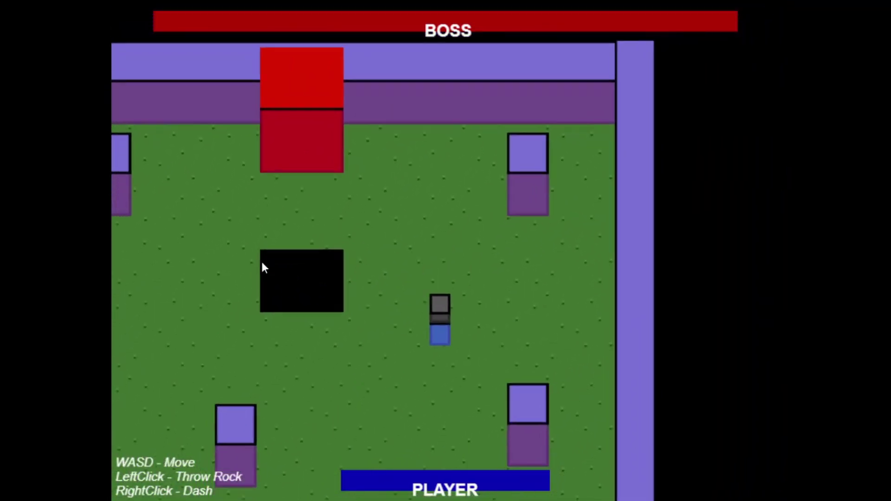
left_click(311, 195)
Pick the rock up again and carry it around the boss to test dodging its slams
key("a")
key("w")
key("d")
key("a")
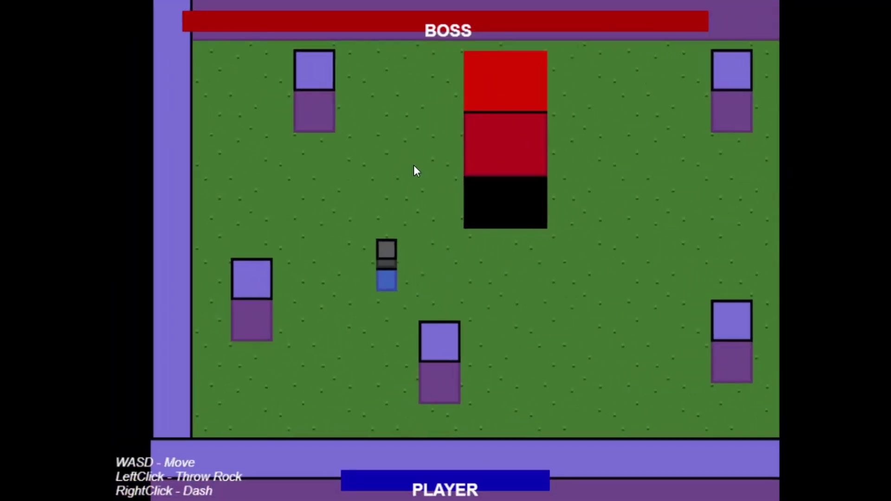
key("w")
key("d")
key("s")
key("w")
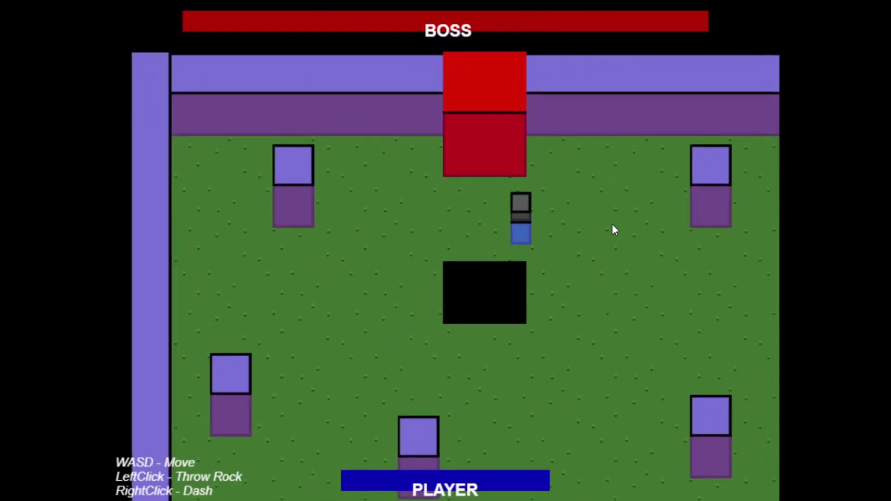
Throw the rock at the boss, retrieve it beside the boss and carry it under the boss's shadow toward the arena's left side
left_click(350, 356)
key("s")
key("a")
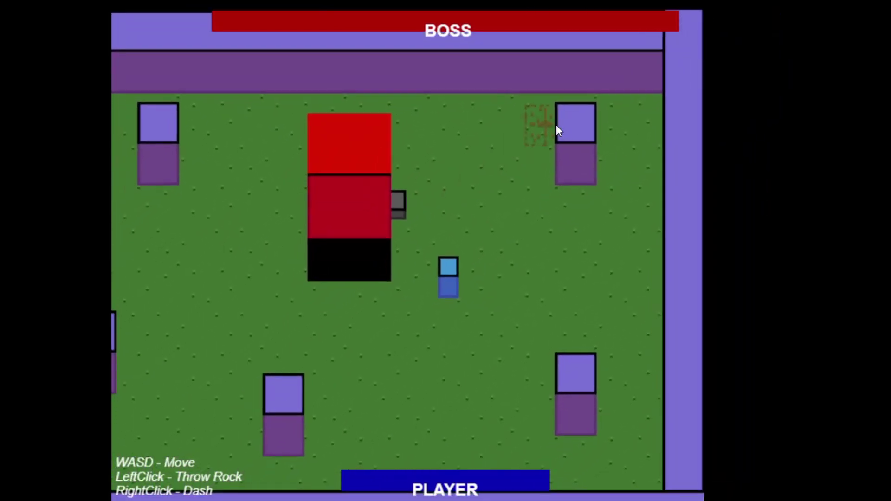
key("w")
key("a")
key("s")
key("d")
key("w")
key("s")
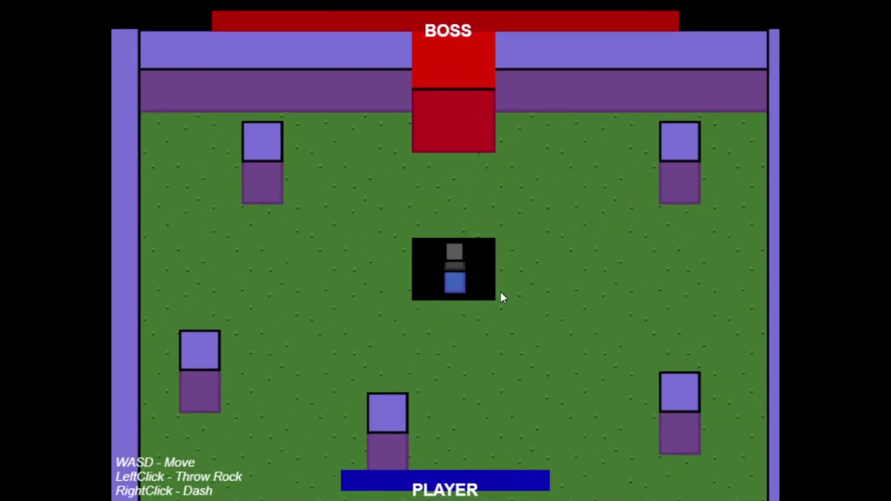
key("s")
key("a")
key("w")
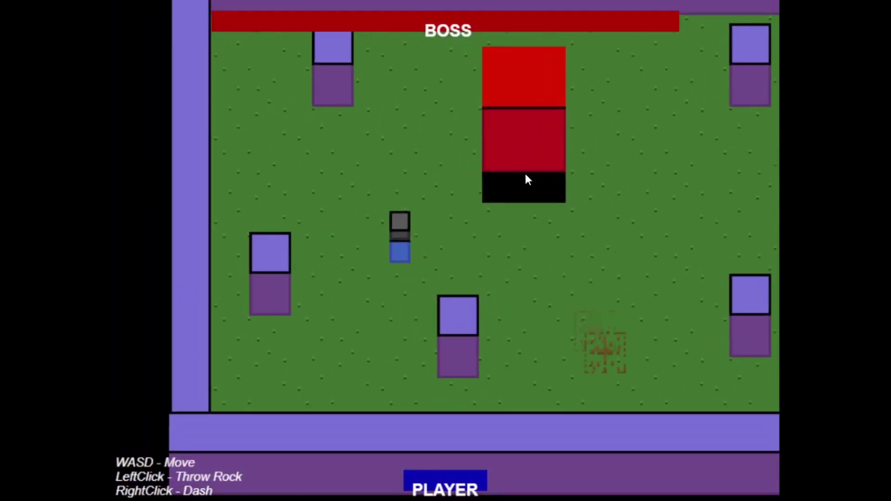
Dash past the boss to the right and back again with the rock, and throw it at the boss from the left
key("d")
key("s")
right_click(708, 260)
key("s")
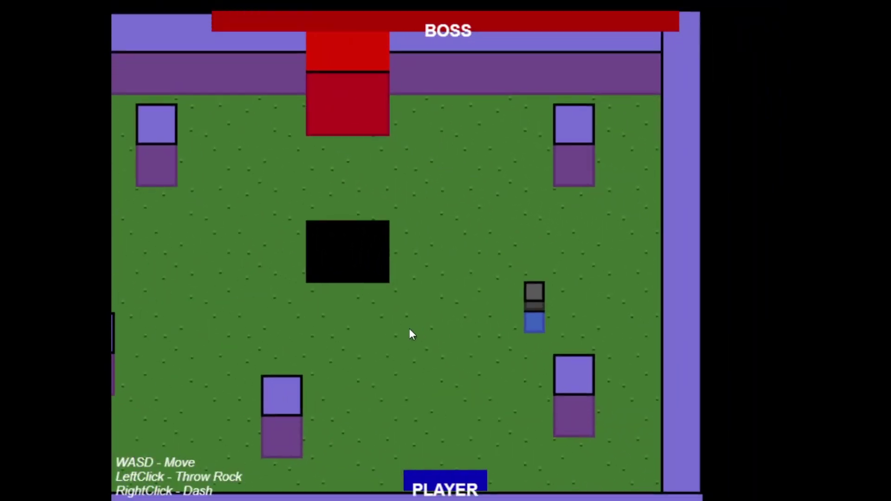
key("a")
right_click(244, 291)
key("a")
key("s")
left_click(511, 186)
key("w")
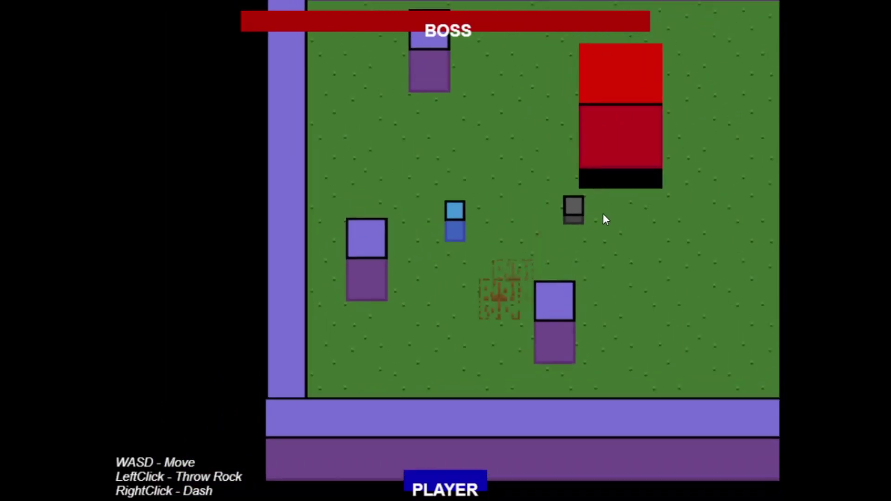
Collect the rock near the boss's shadow, circle through the lower arena and throw it at the boss again
key("d")
key("s")
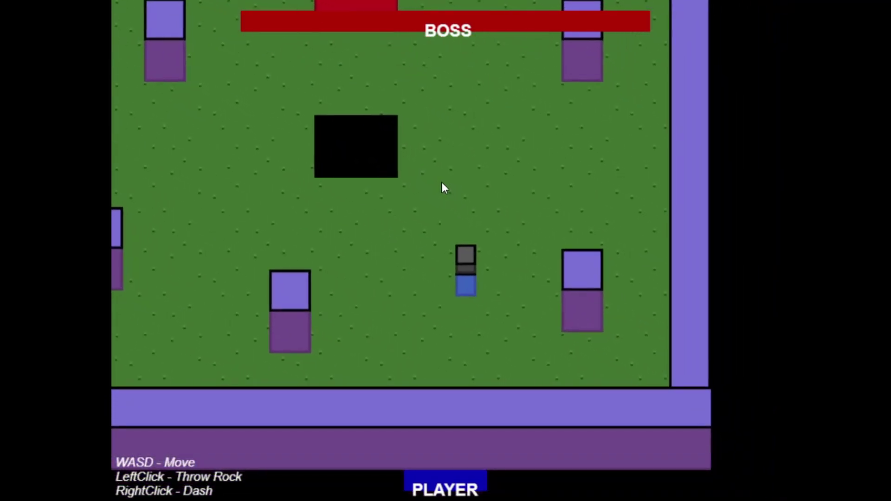
key("a")
left_click(464, 173)
key("w")
key("d")
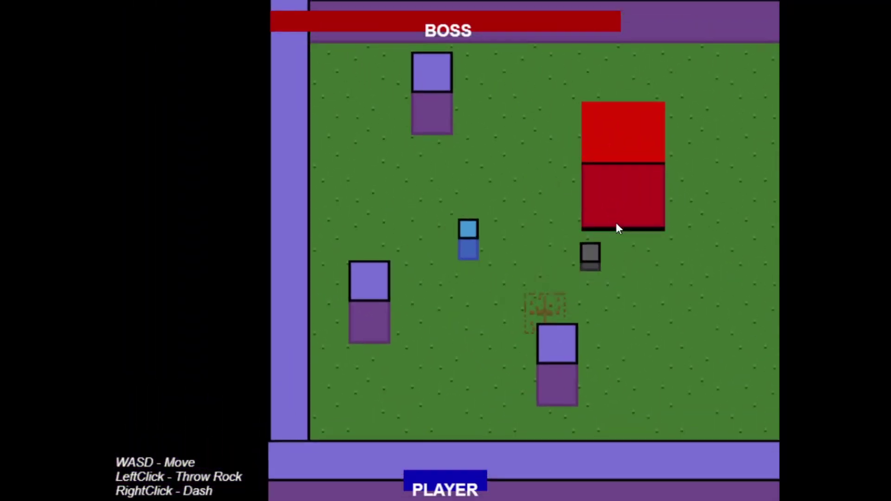
Dash to the fallen rock and carry it around the lower arena while avoiding the boss's slams
key("s")
right_click(678, 297)
key("s")
key("a")
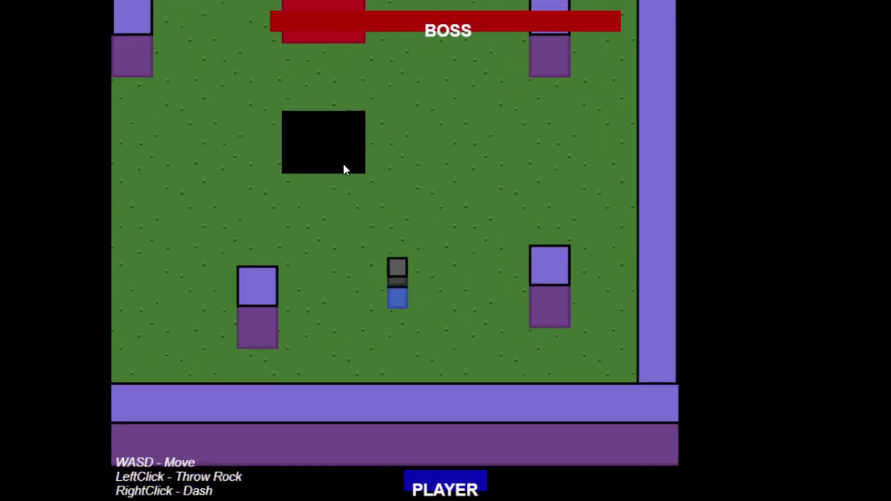
key("s")
key("d")
key("w")
key("a")
key("s")
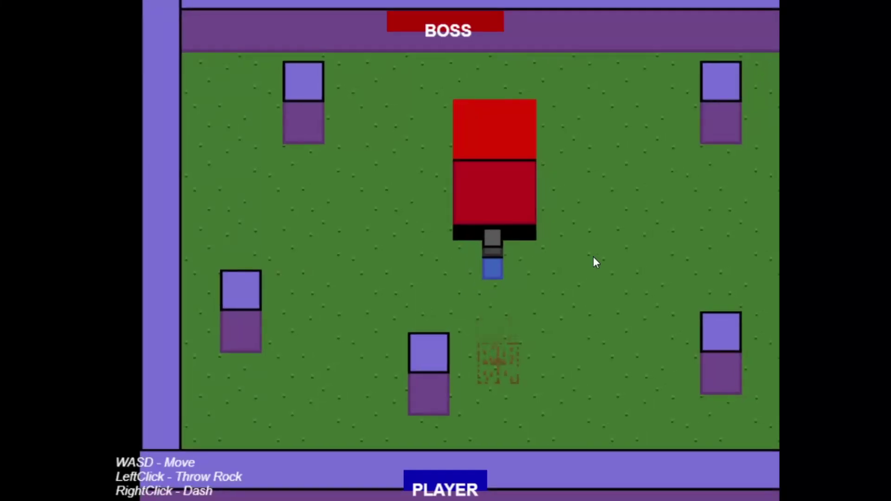
Carry the rock to the left pillars and throw it at the boss from there
key("a")
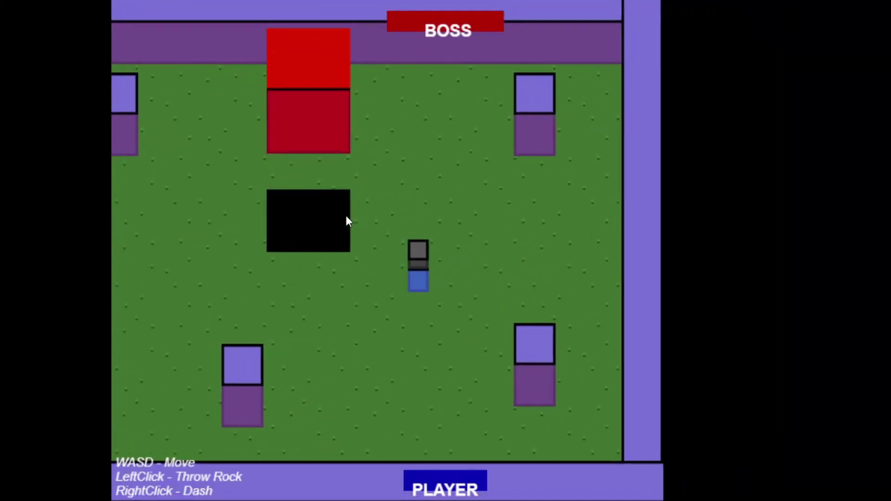
key("a")
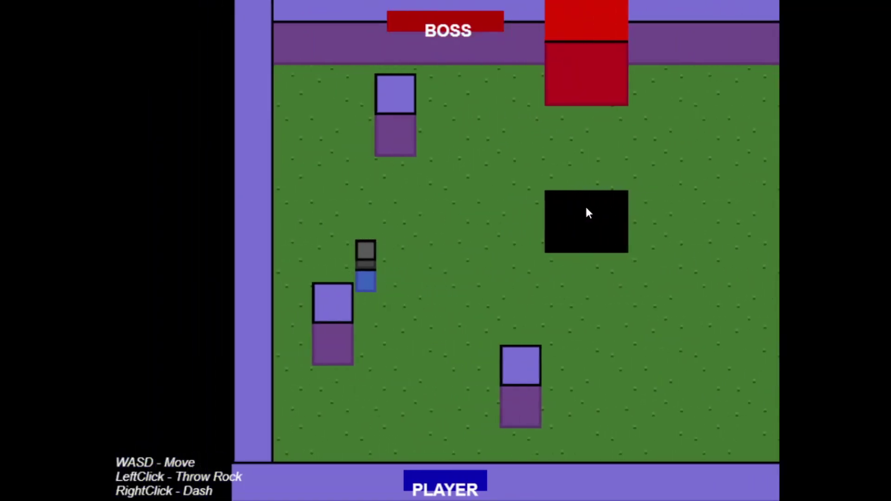
left_click(620, 232)
key("s")
key("d")
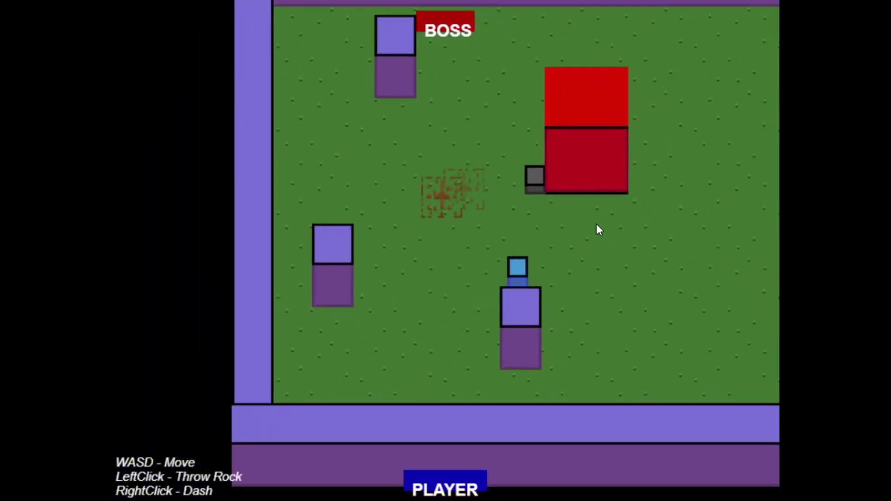
Pick up the rock beside the boss and dash with it to the arena's right side
key("w")
key("d")
right_click(680, 228)
key("s")
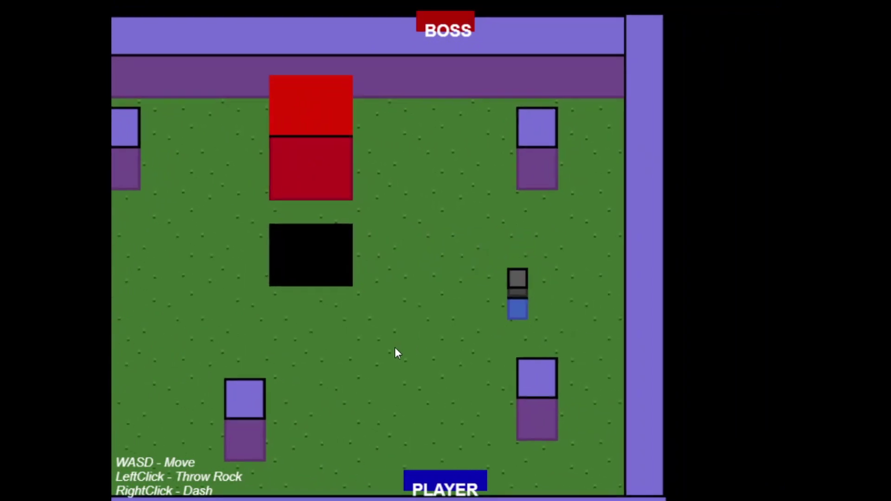
Dash across to the left pillars with the rock, and dash back past the boss toward the upper right
right_click(371, 342)
key("a")
right_click(255, 173)
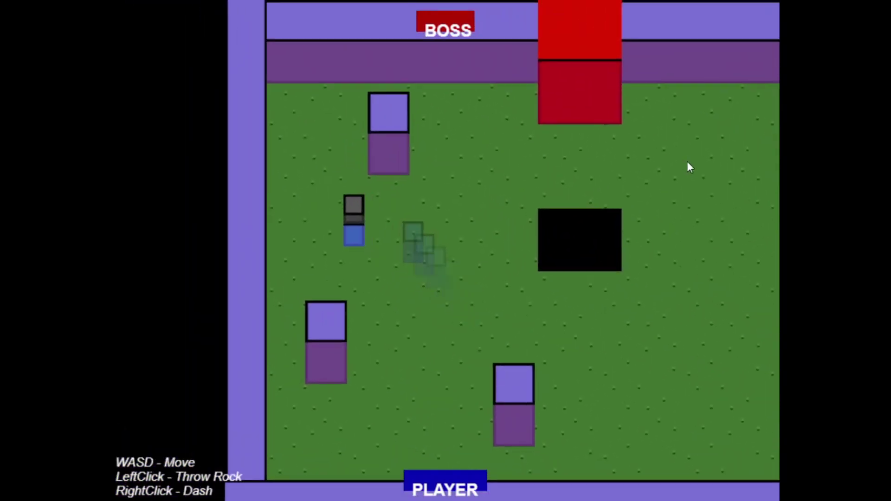
key("d")
right_click(687, 156)
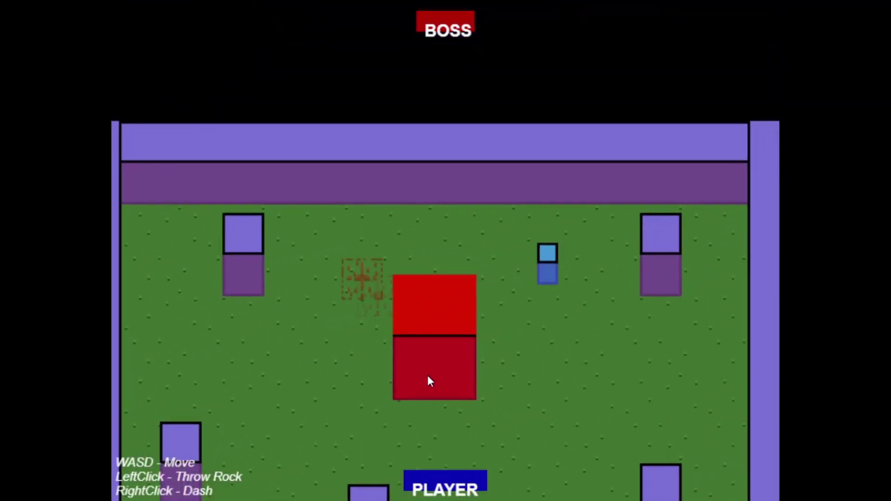